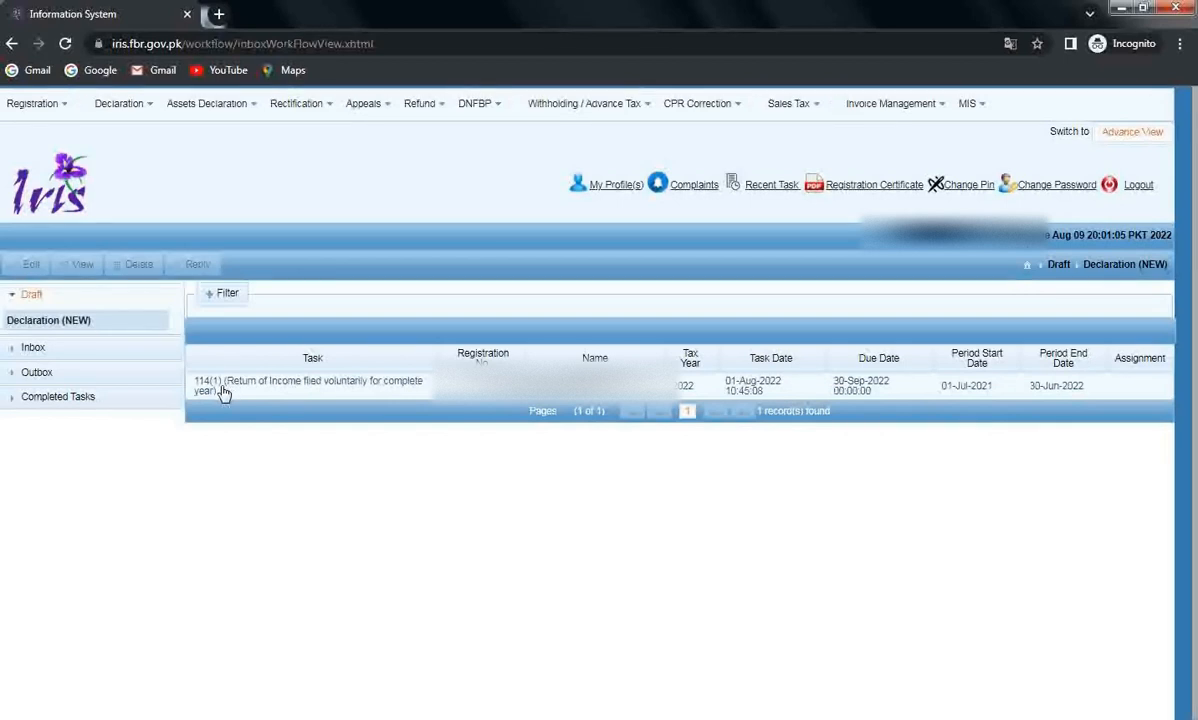
Select the 114(1) draft return task and open it as the 2022 return form.
{"action": "left_click", "coordinate": [224, 393]}
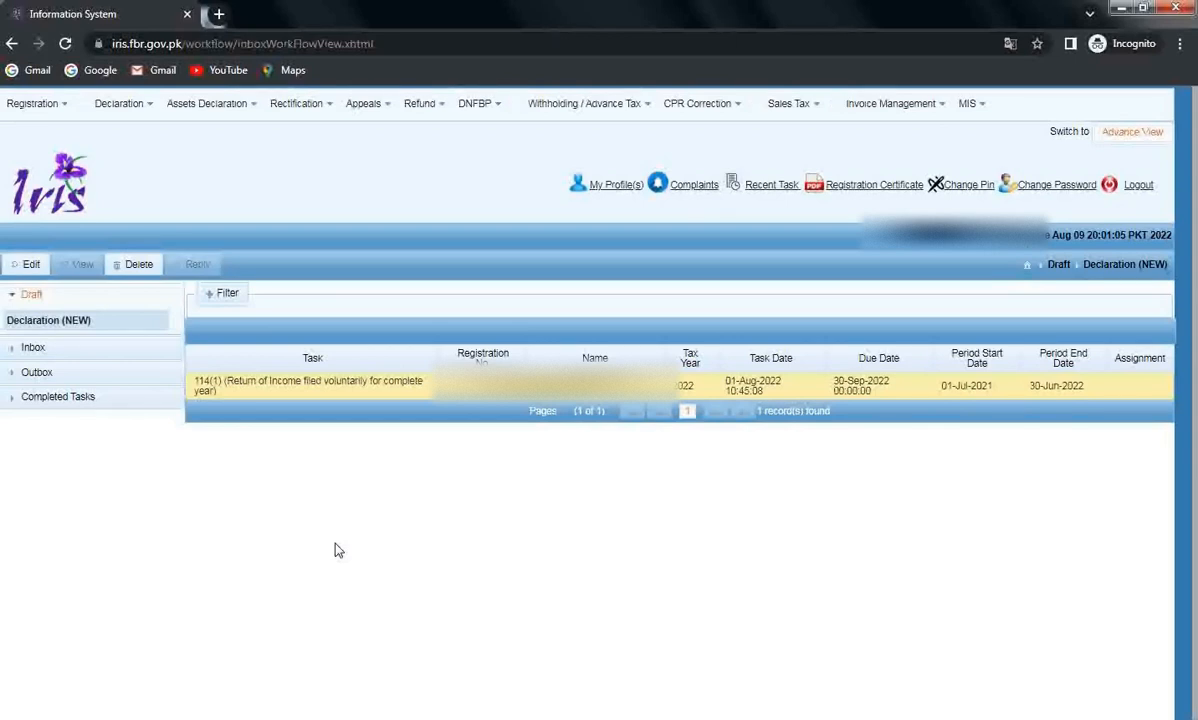
{"action": "left_click", "coordinate": [118, 117]}
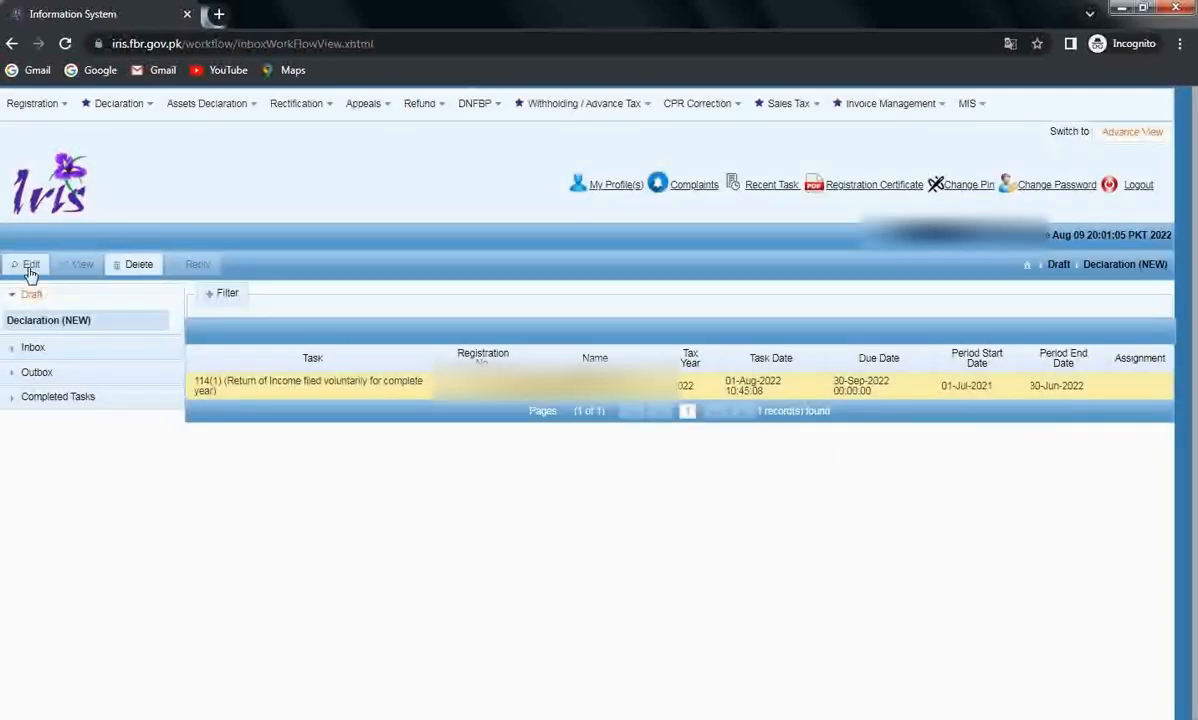
{"action": "left_click", "coordinate": [30, 268]}
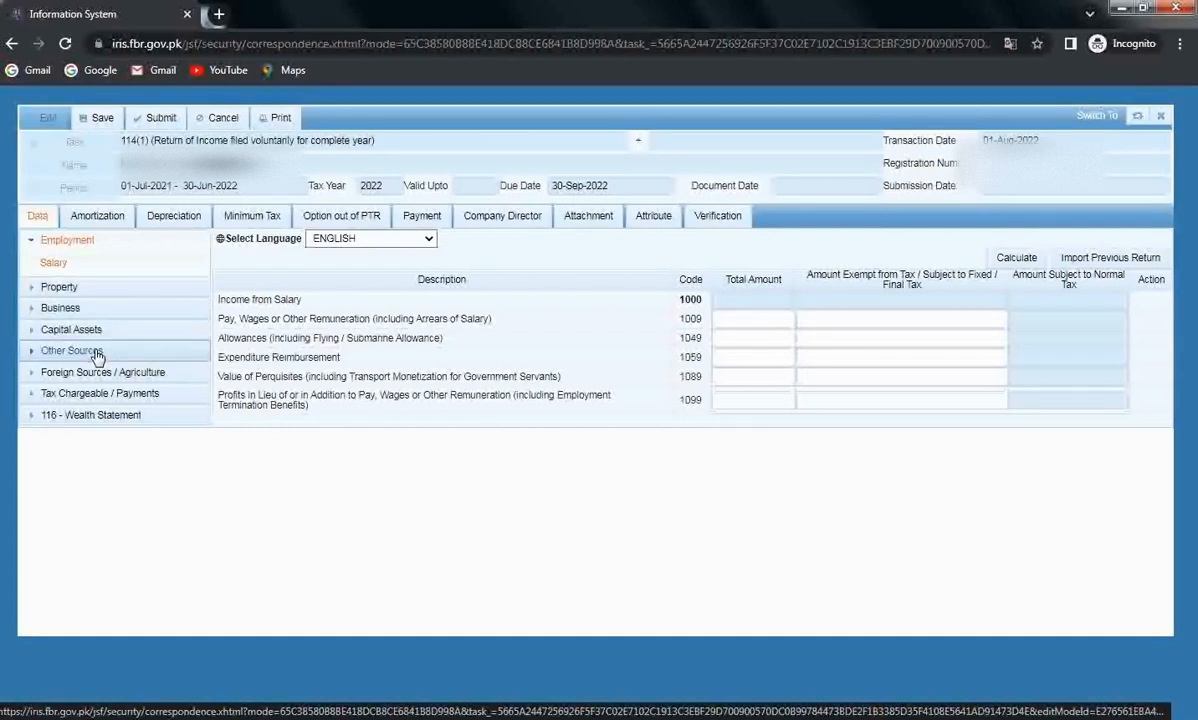
Expand 116 - Wealth Statement and open its Personal Expenses schedule.
{"action": "left_click", "coordinate": [116, 418]}
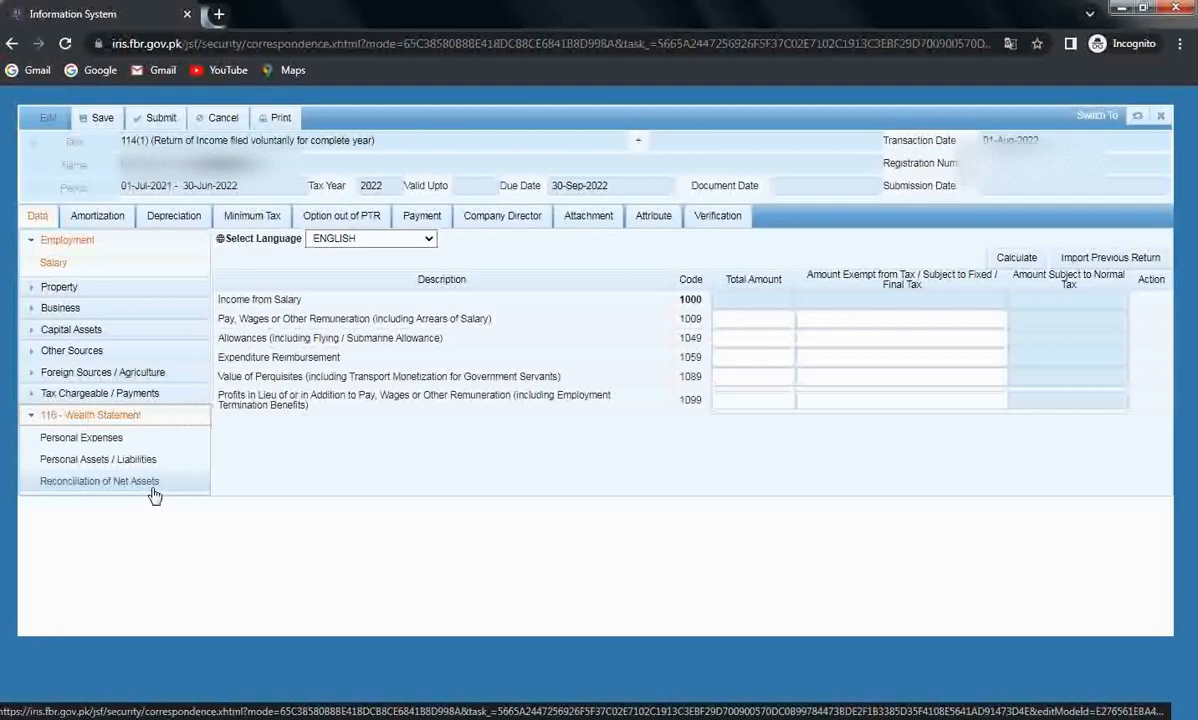
{"action": "left_click", "coordinate": [96, 441]}
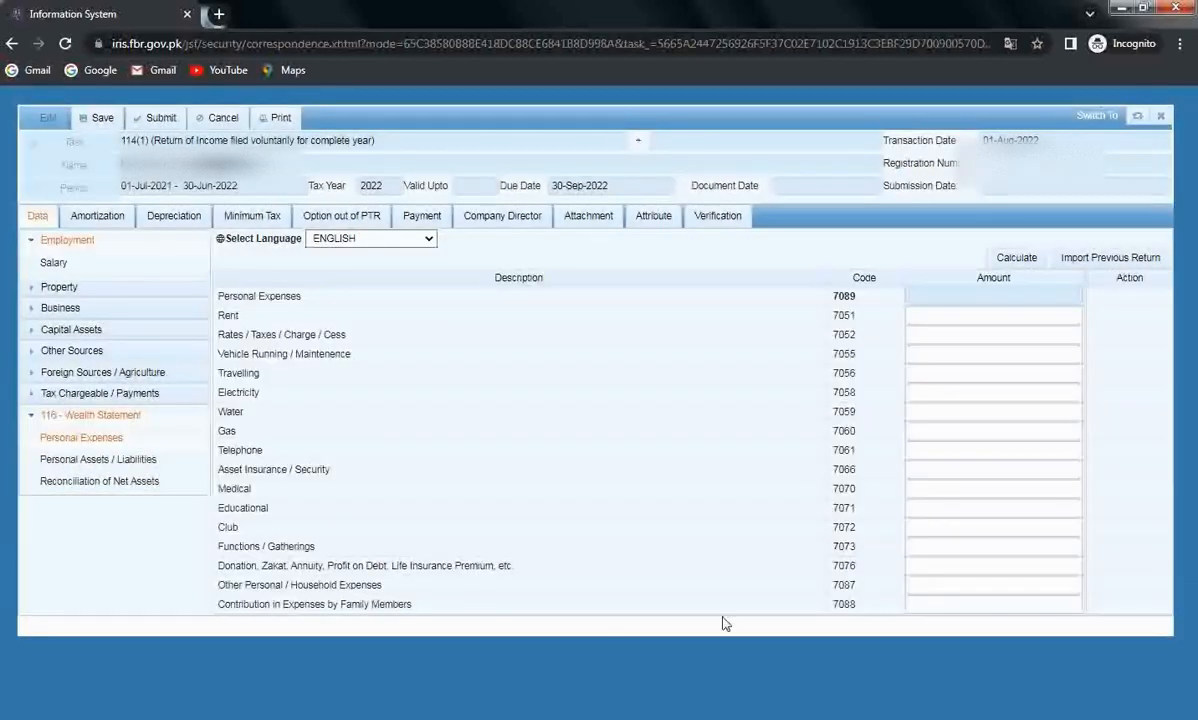
Enter Rent 45,000, Rates/Taxes 60,000 and Vehicle Running/Maintenance 21,000 as personal expenses.
{"action": "left_click", "coordinate": [989, 316]}
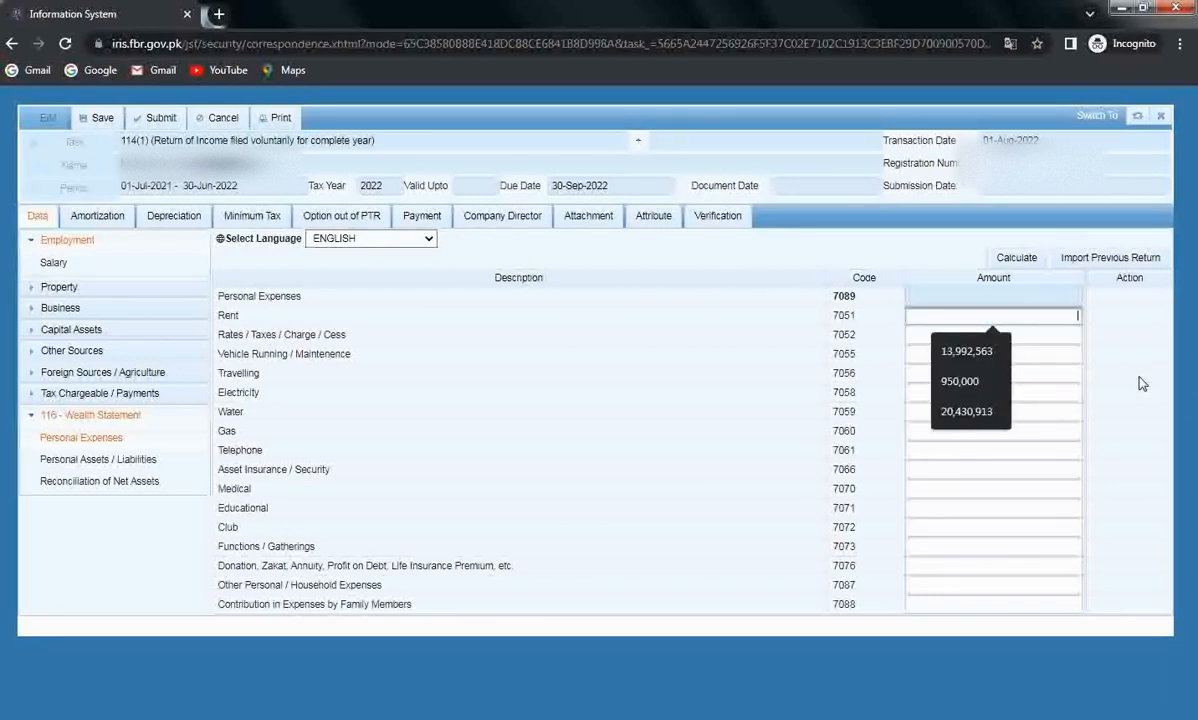
{"action": "type", "text": "4"}
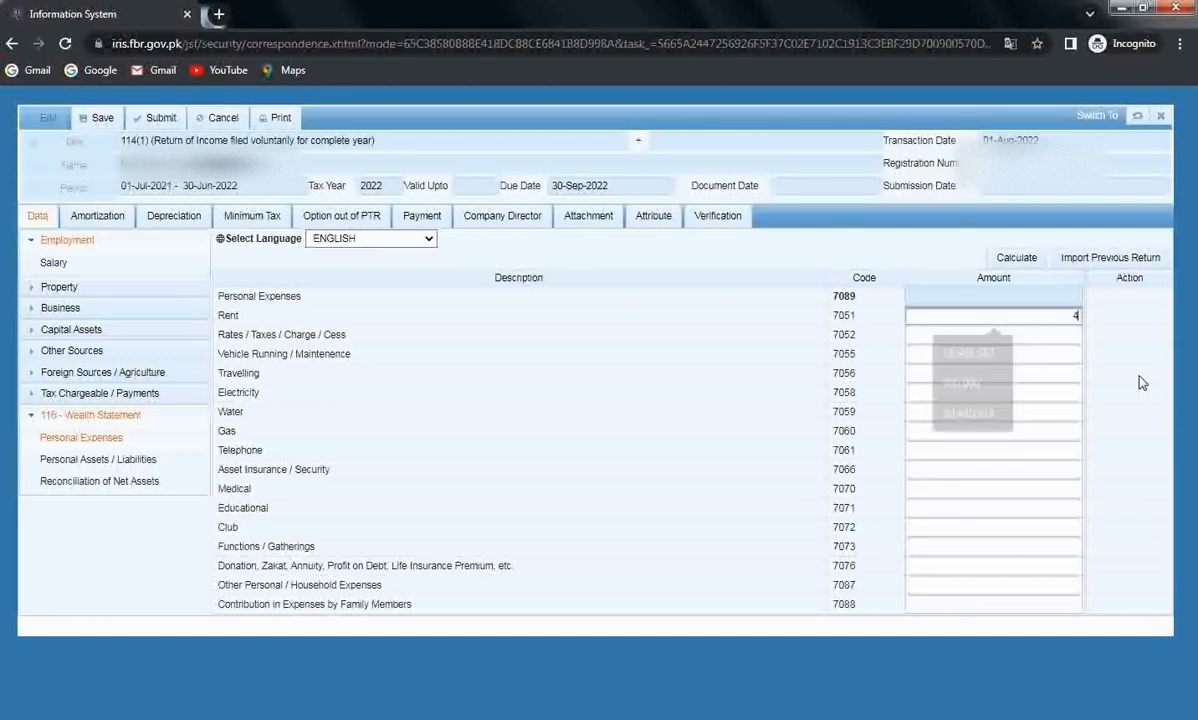
{"action": "type", "text": "5000"}
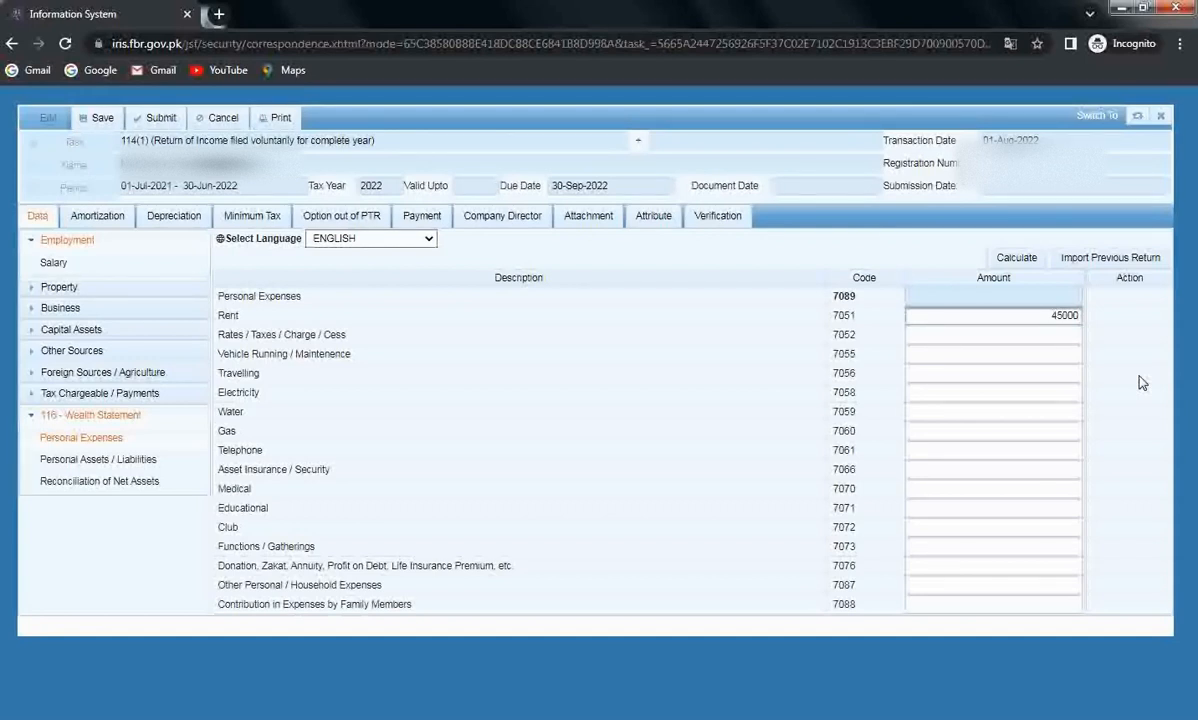
{"action": "type", "text": "0"}
{"action": "key", "text": "BackSpace"}
{"action": "left_click", "coordinate": [1070, 335]}
{"action": "key", "text": "Escape"}
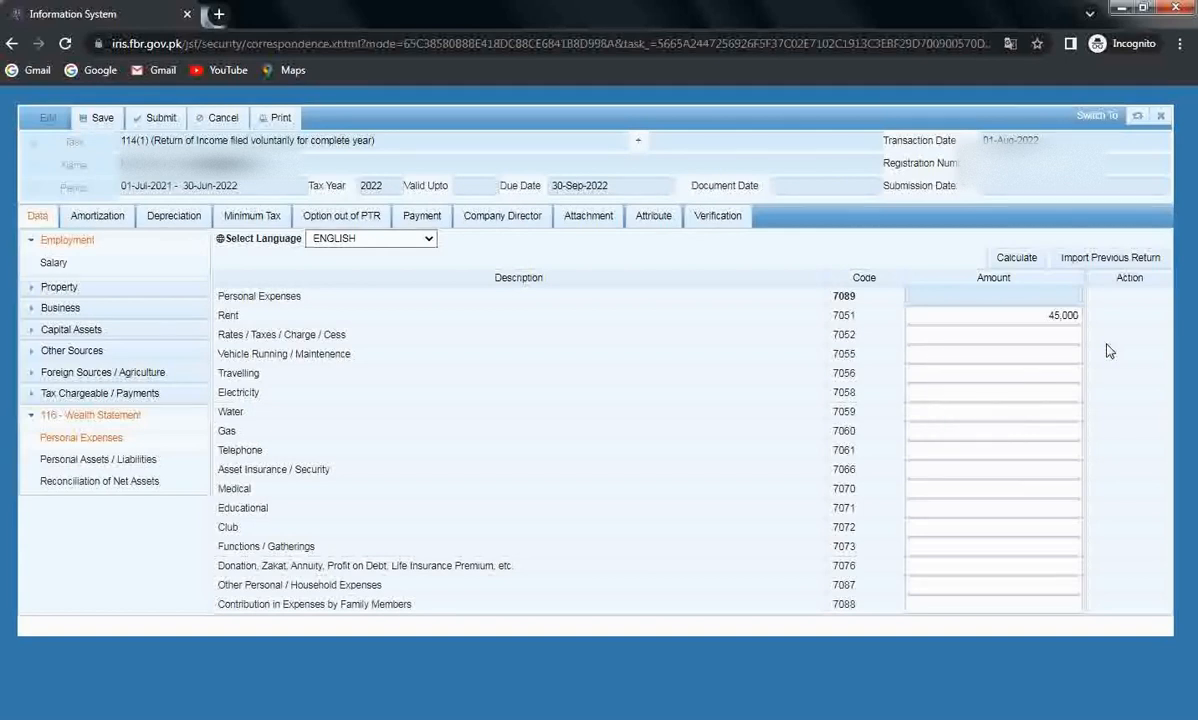
{"action": "double_click", "coordinate": [1062, 315]}
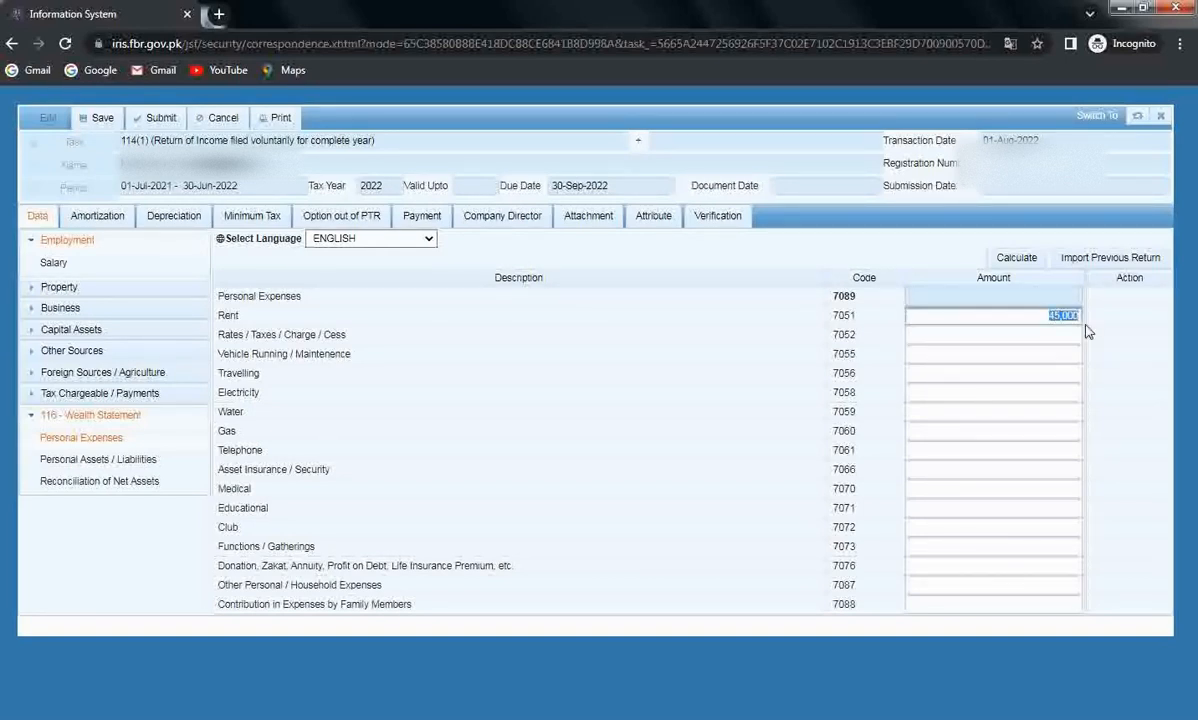
{"action": "left_click", "coordinate": [1058, 337]}
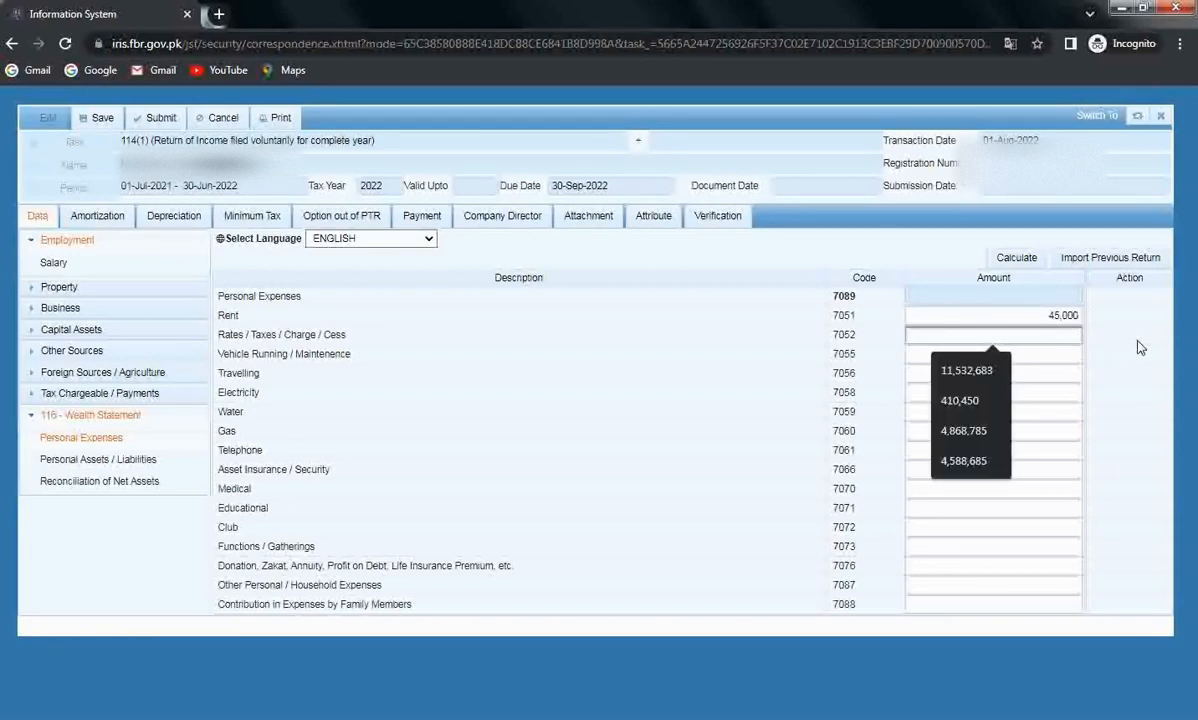
{"action": "type", "text": "60000"}
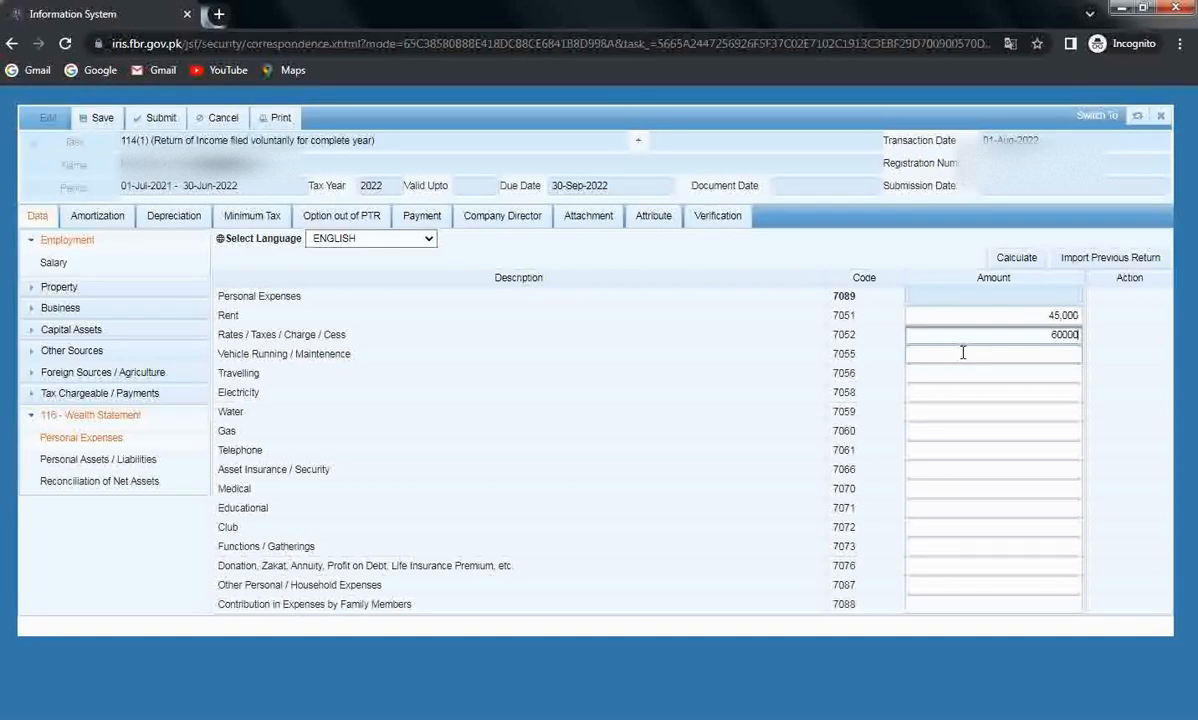
{"action": "left_click", "coordinate": [1005, 356]}
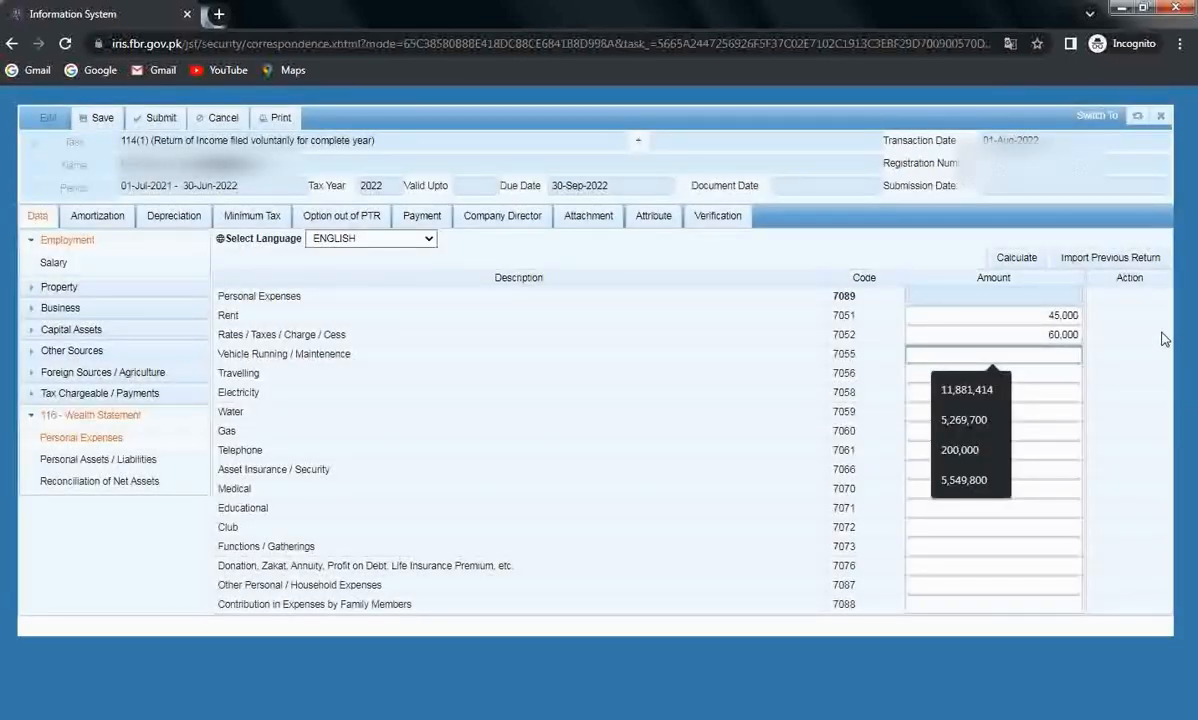
{"action": "type", "text": "210"}
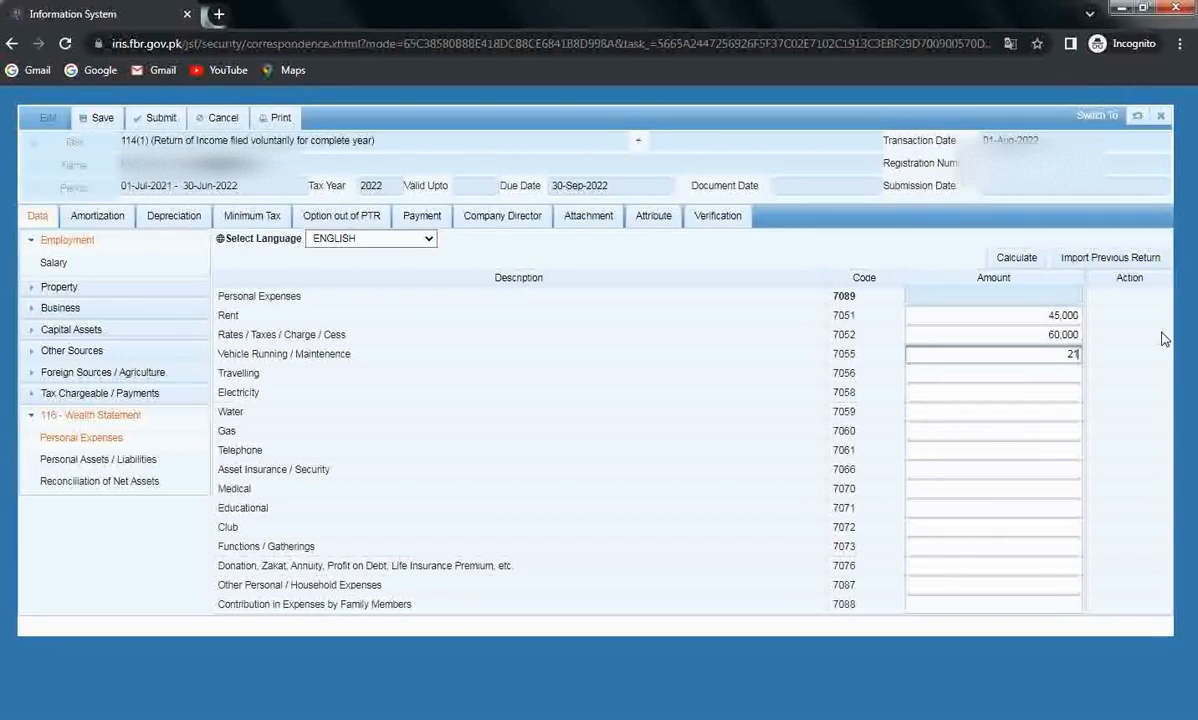
{"action": "type", "text": "00"}
{"action": "left_click", "coordinate": [1135, 381]}
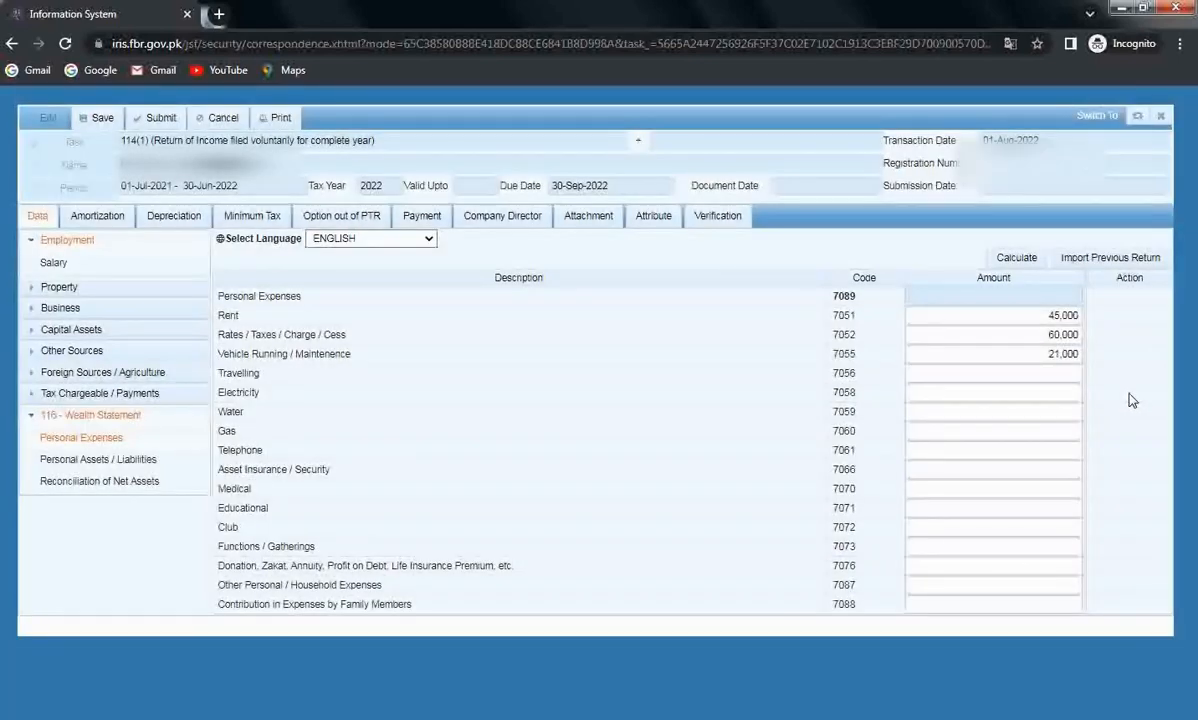
Enter travelling 98,780, electricity 45,600, water 7,800, gas 6,750 and telephone 7,699.
{"action": "left_click", "coordinate": [1057, 381]}
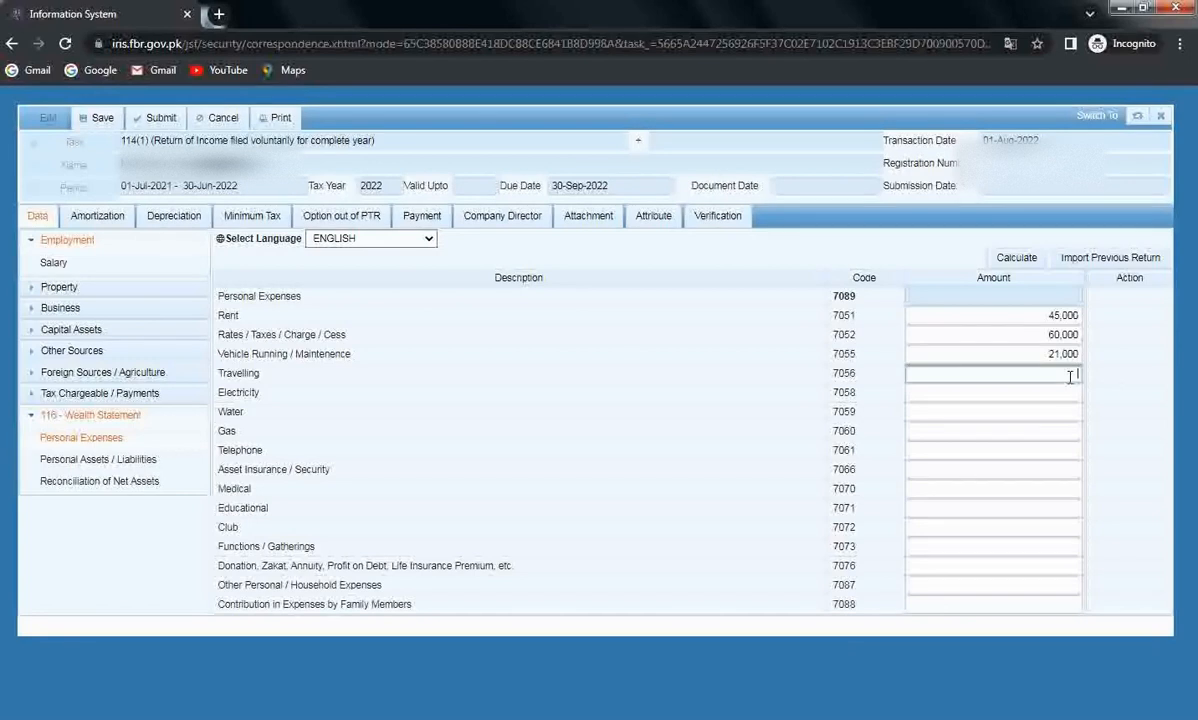
{"action": "type", "text": "98780"}
{"action": "left_click", "coordinate": [1120, 380]}
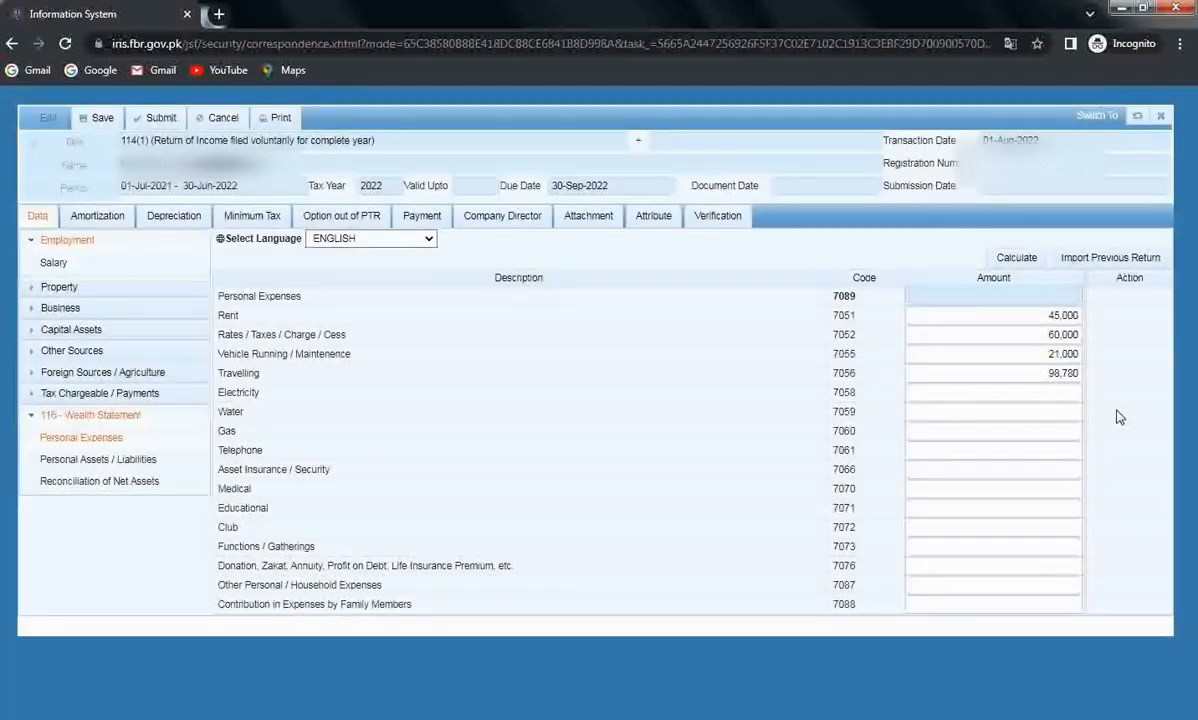
{"action": "left_click", "coordinate": [1070, 401]}
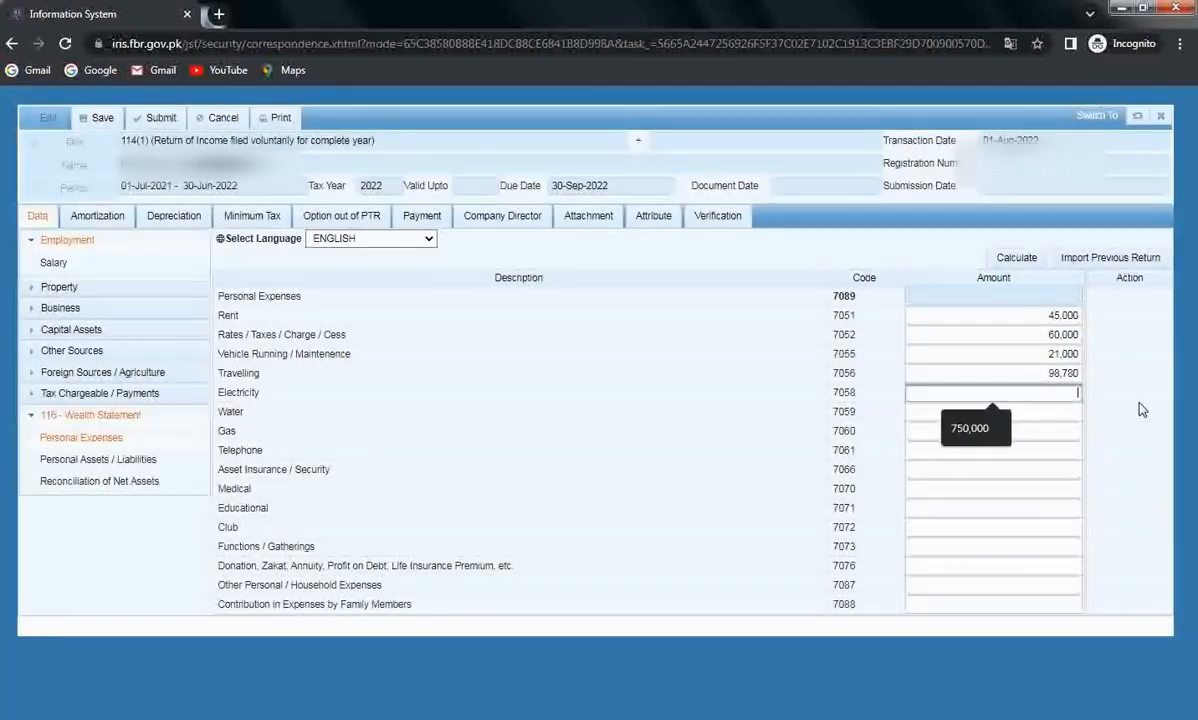
{"action": "type", "text": "4"}
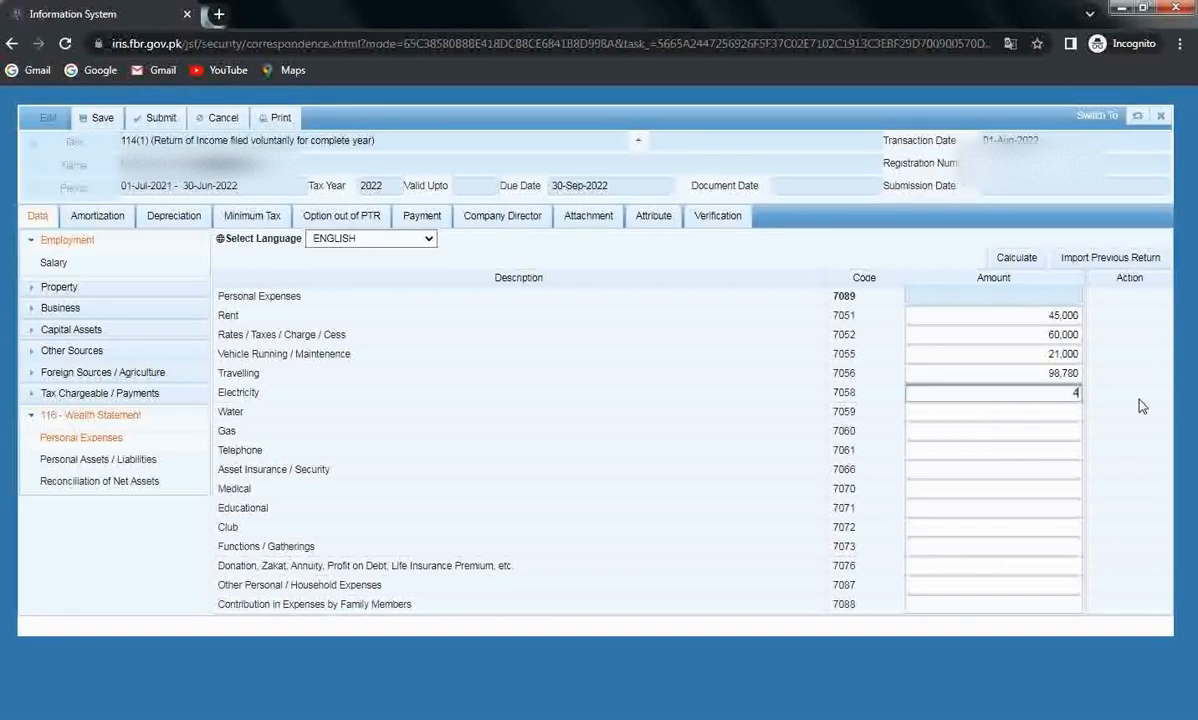
{"action": "type", "text": "56000"}
{"action": "key", "text": "BackSpace"}
{"action": "key", "text": "Tab"}
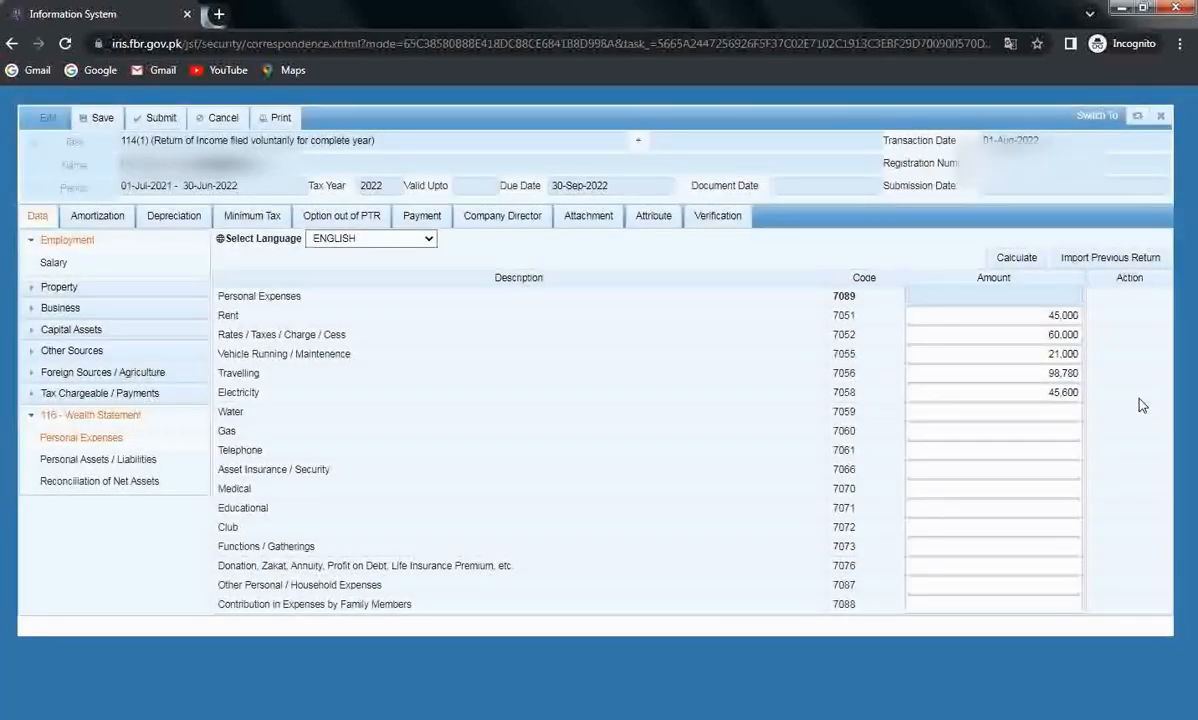
{"action": "left_click", "coordinate": [1066, 411]}
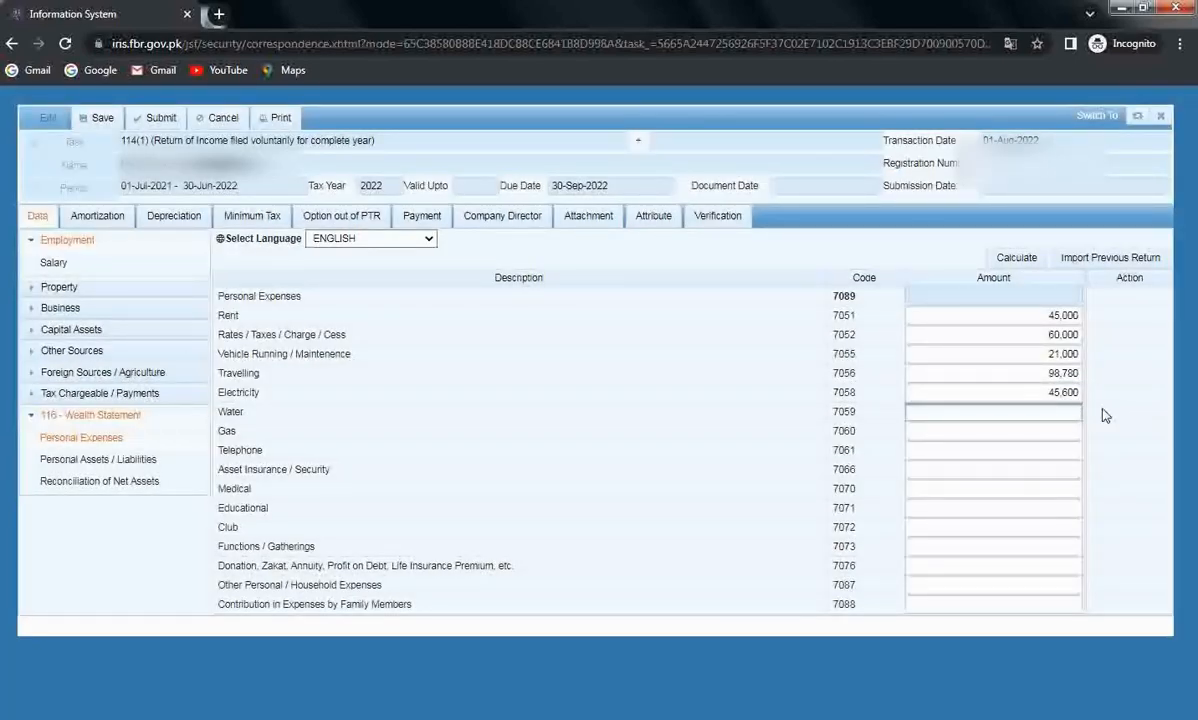
{"action": "type", "text": "7800"}
{"action": "left_click", "coordinate": [1056, 433]}
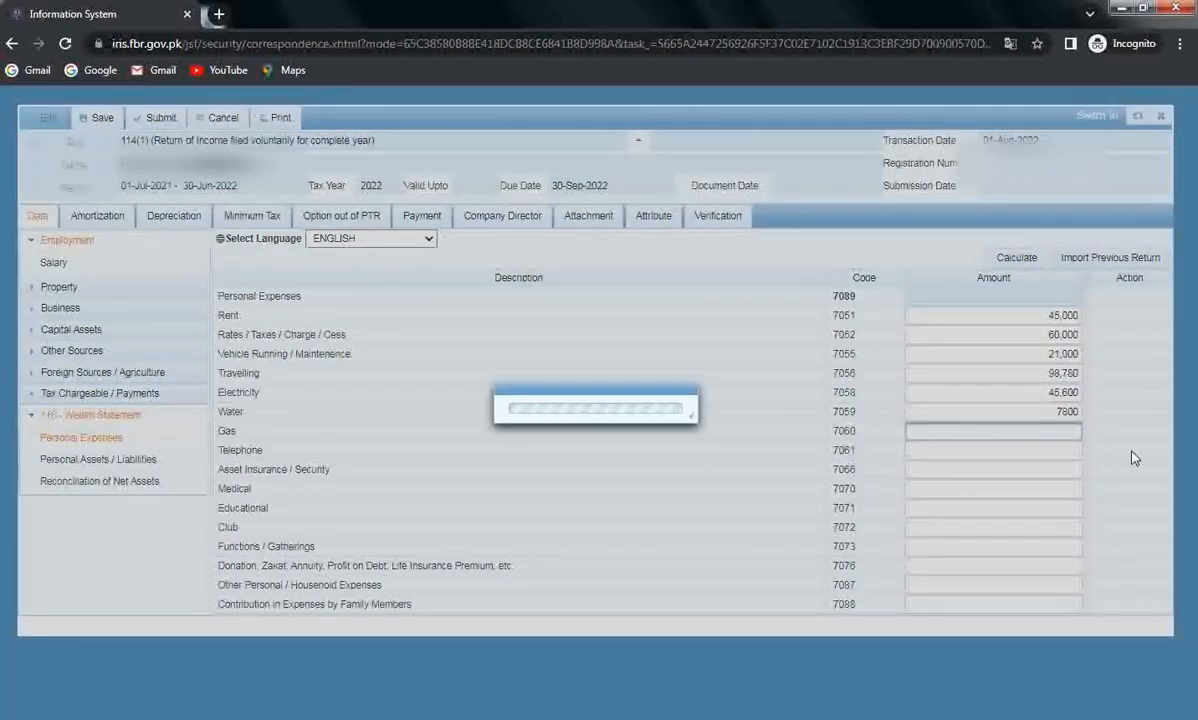
{"action": "type", "text": "6"}
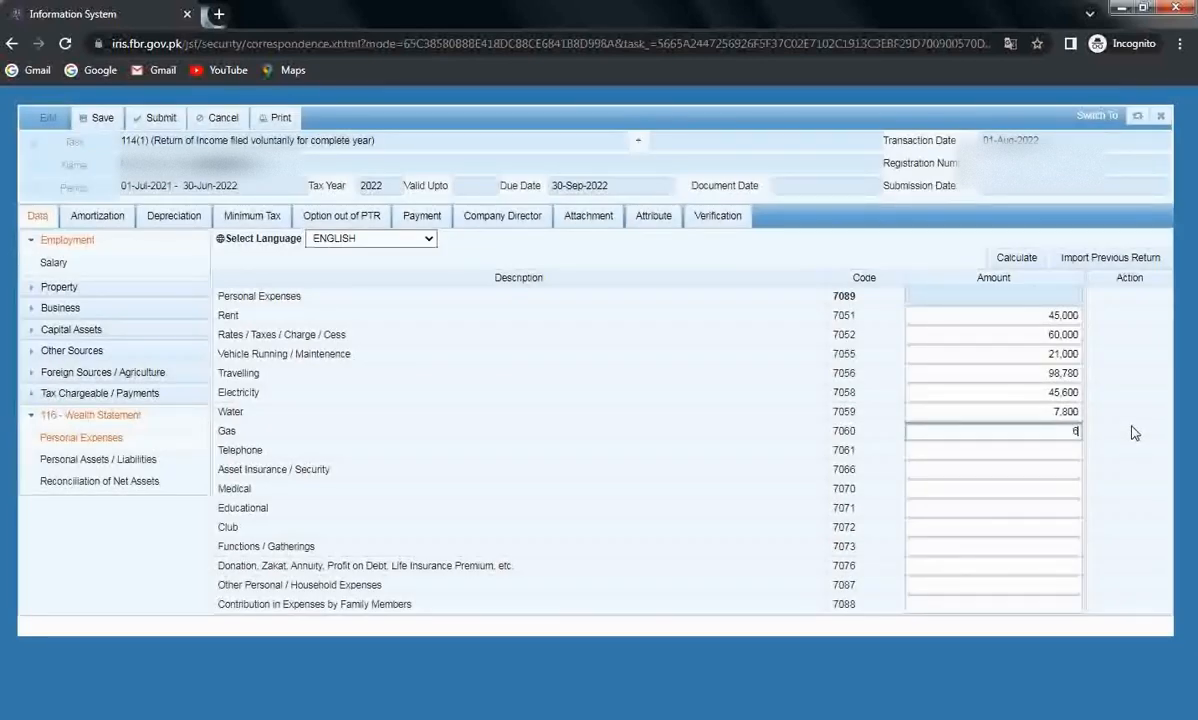
{"action": "type", "text": "7500"}
{"action": "key", "text": "BackSpace"}
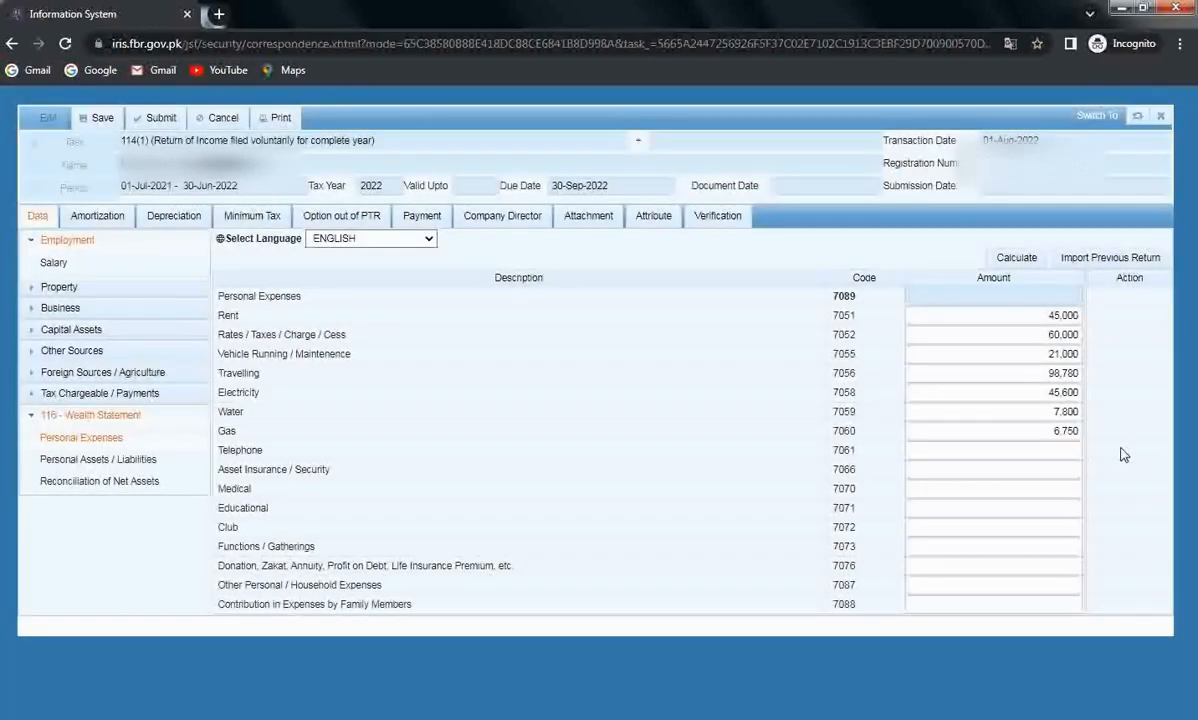
{"action": "left_click", "coordinate": [1071, 451]}
{"action": "type", "text": "7,"}
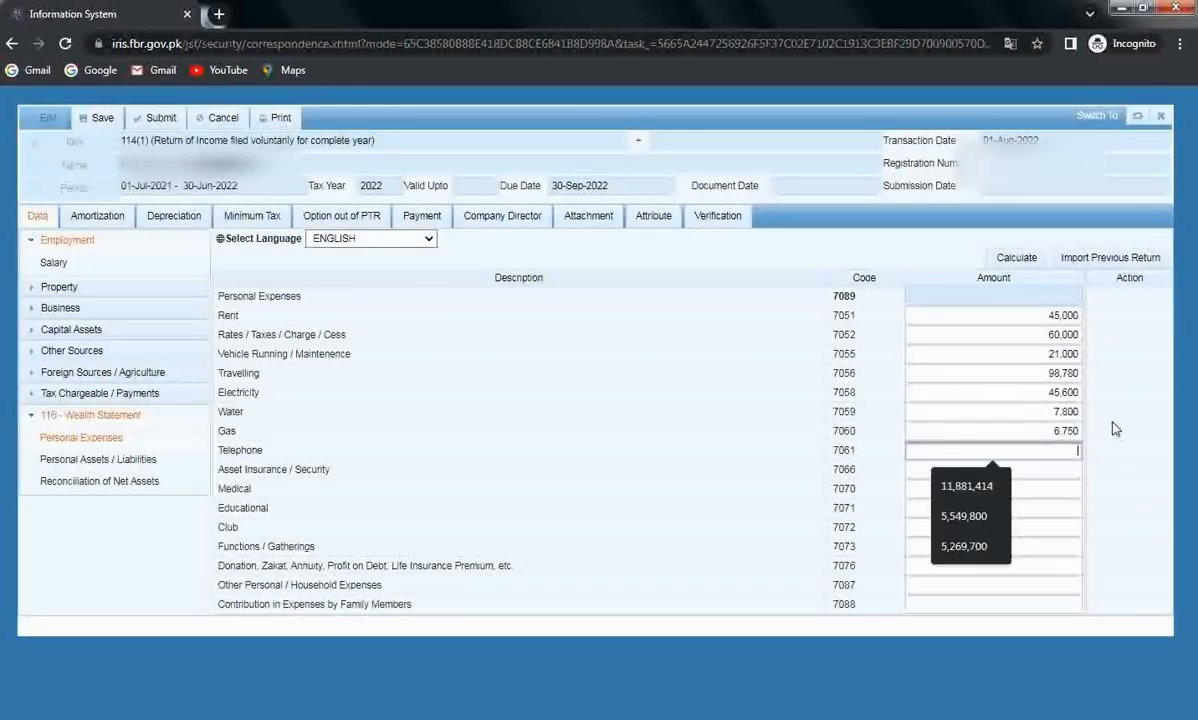
{"action": "type", "text": "699"}
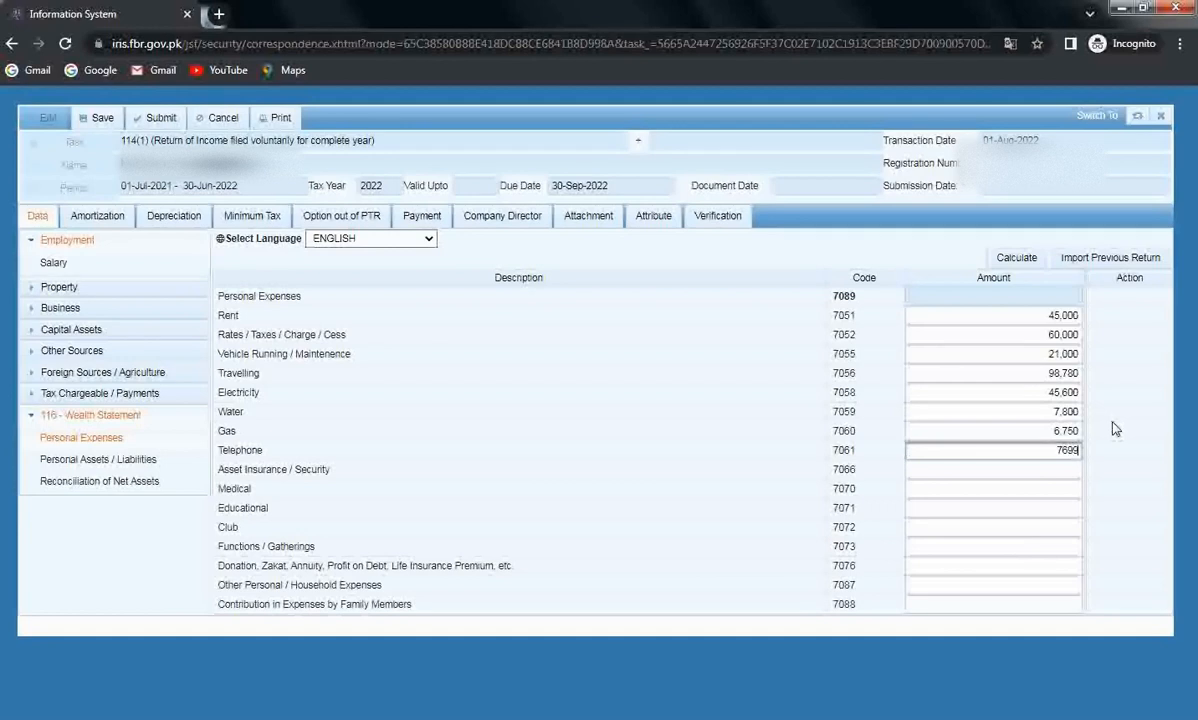
{"action": "key", "text": "Tab"}
Enter asset insurance 5,640, medical 45,100 and educational 154,000, leaving club expenses empty.
{"action": "type", "text": "56"}
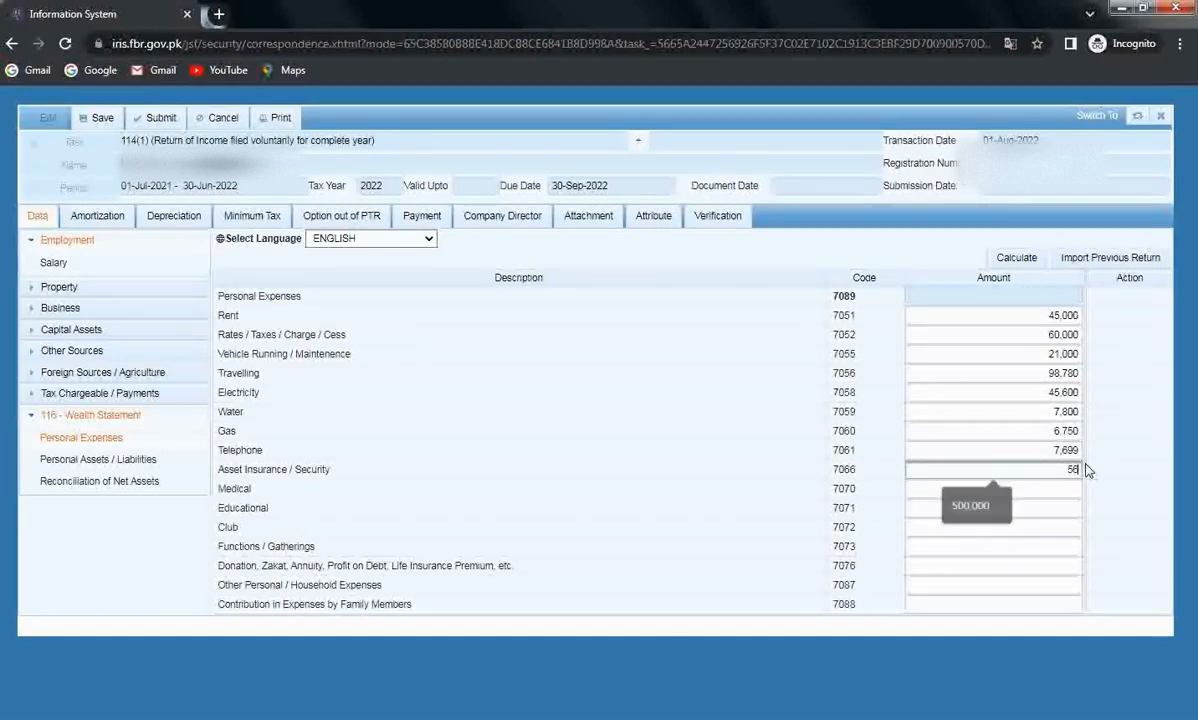
{"action": "type", "text": "400"}
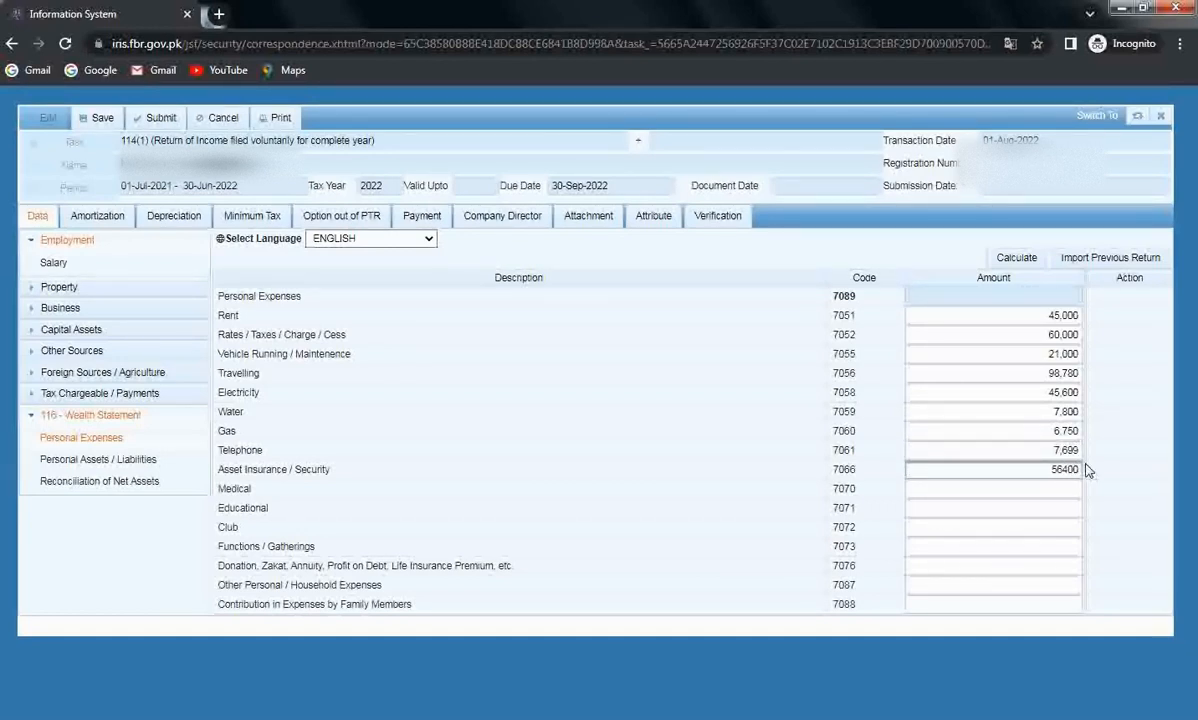
{"action": "key", "text": "BackSpace"}
{"action": "left_click", "coordinate": [981, 489]}
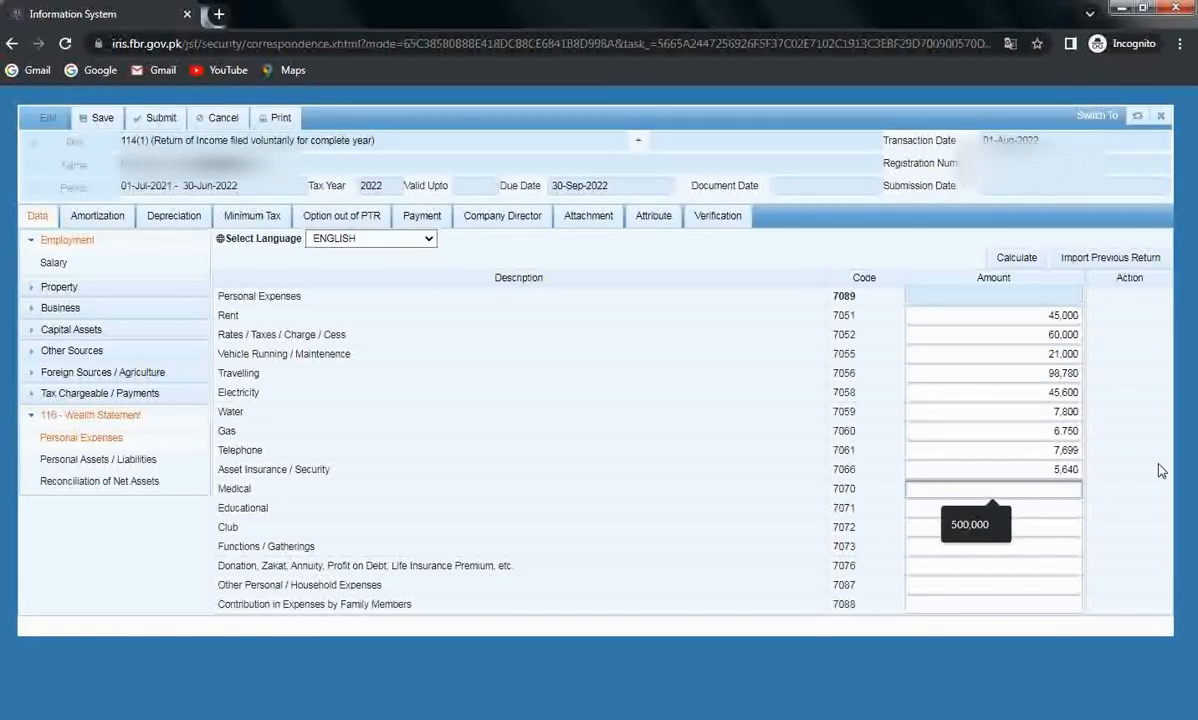
{"action": "type", "text": "45"}
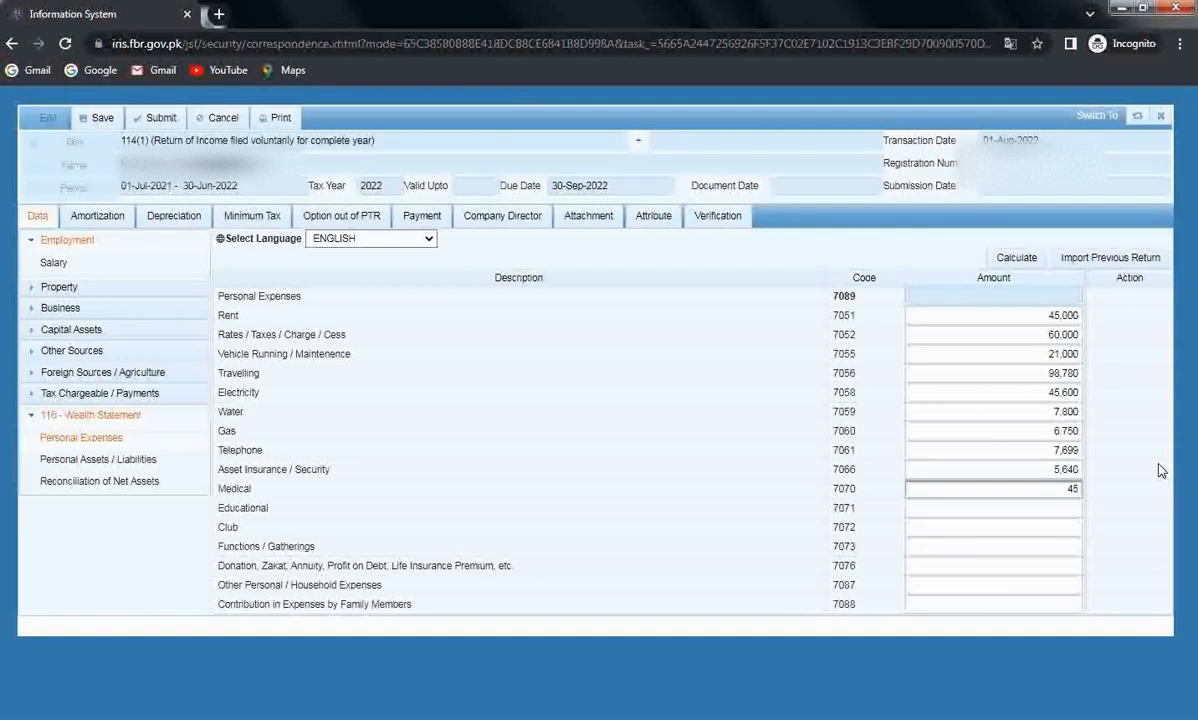
{"action": "type", "text": "100"}
{"action": "key", "text": "Tab"}
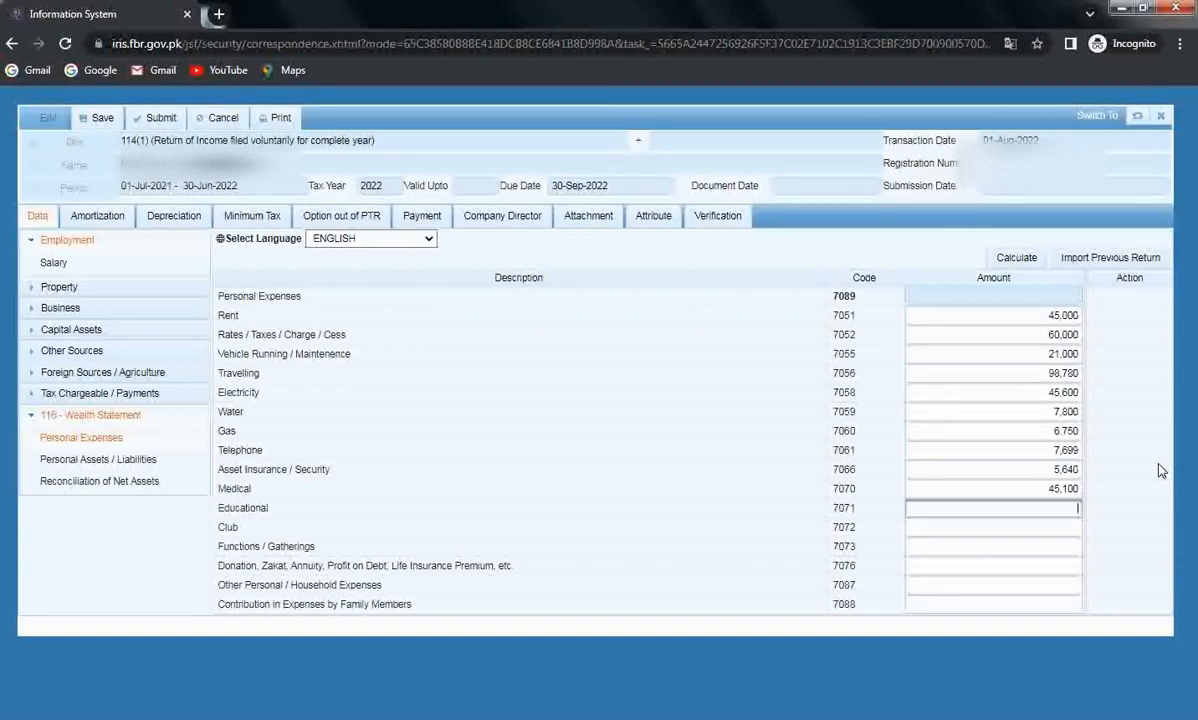
{"action": "type", "text": "154000"}
{"action": "key", "text": "Tab"}
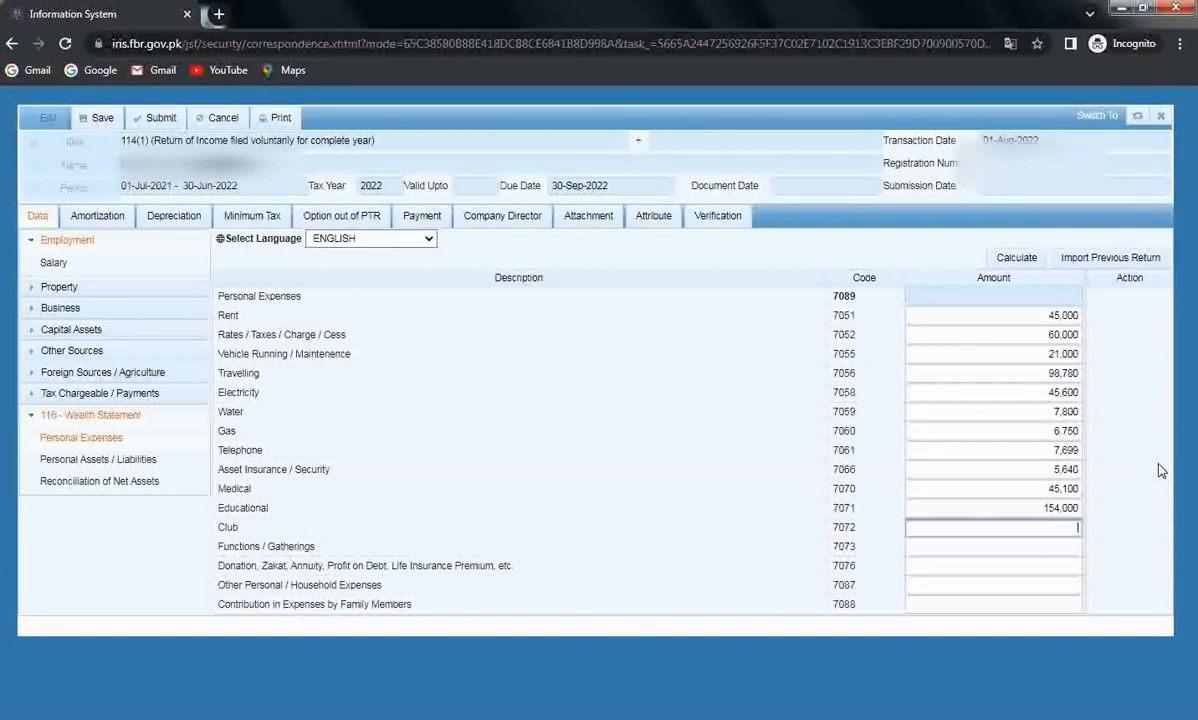
{"action": "key", "text": "Tab"}
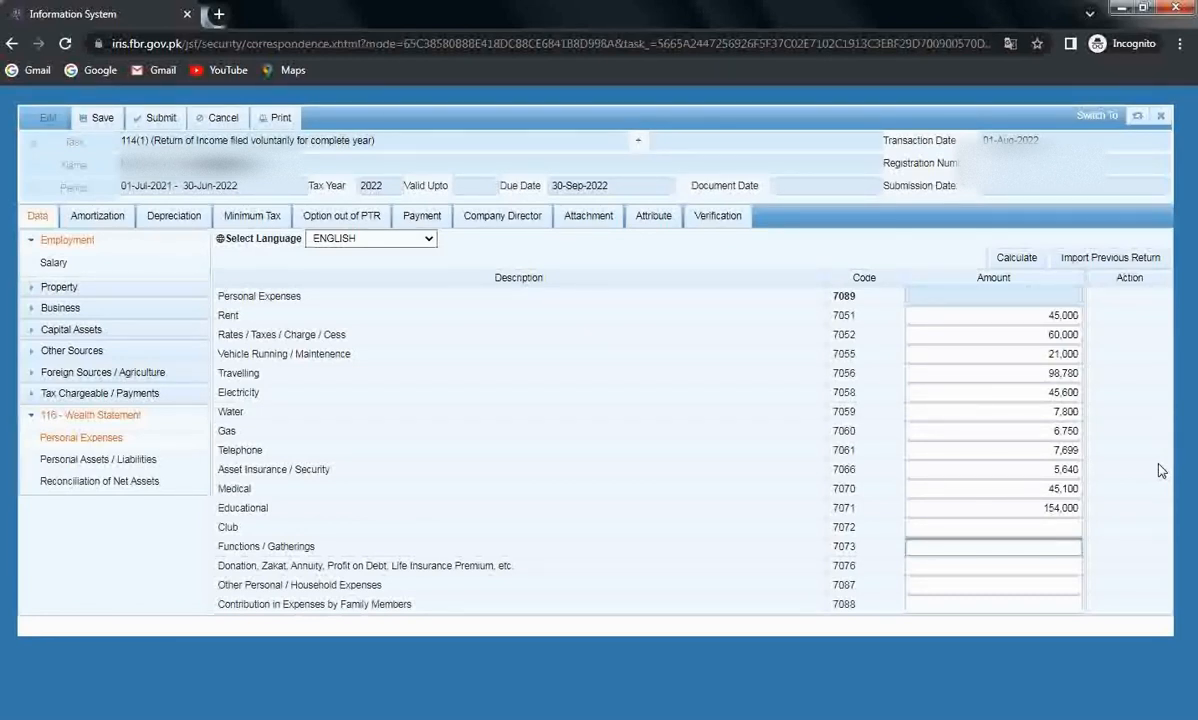
Enter Donation/Zakat 500,000, household 780,000 and family contributions 654,700, then recalculate the total.
{"action": "key", "text": "Tab"}
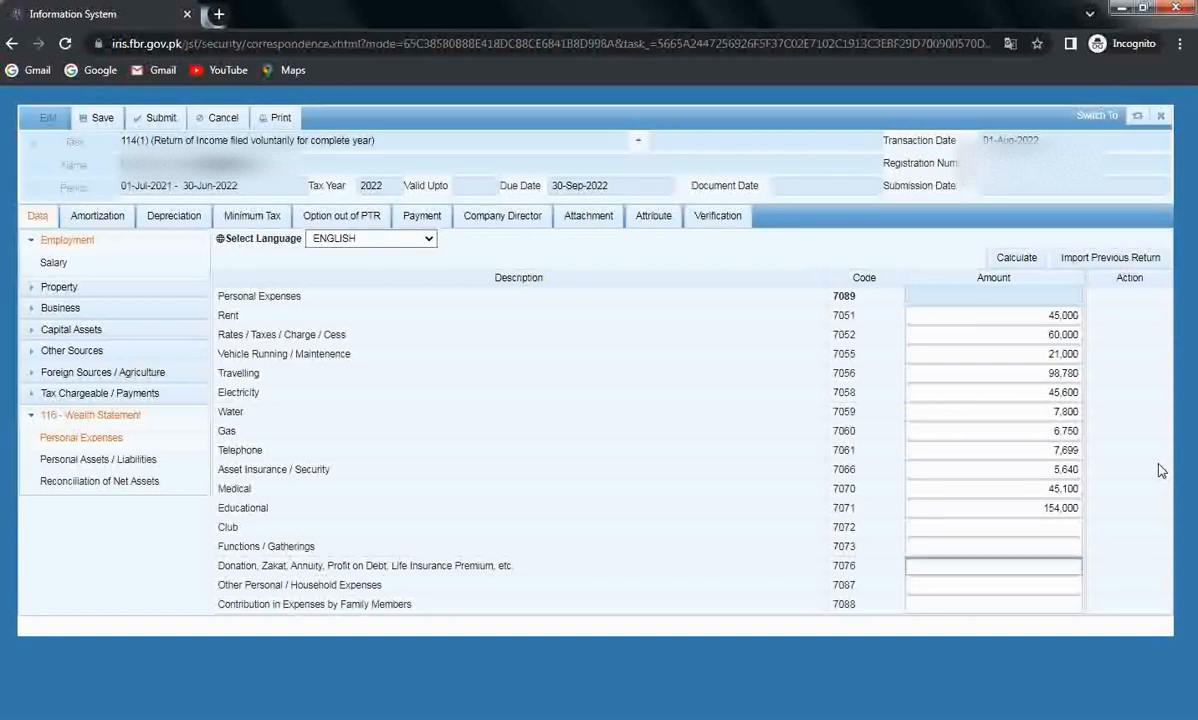
{"action": "type", "text": "5"}
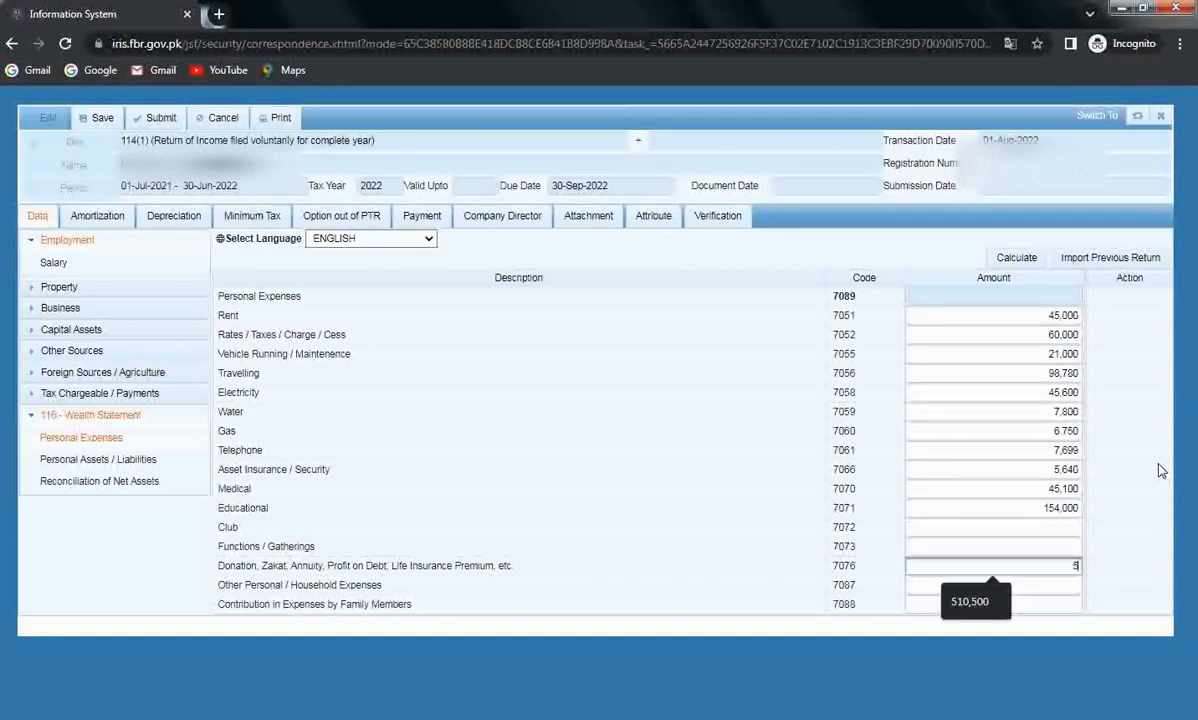
{"action": "type", "text": "00,000"}
{"action": "key", "text": "Tab"}
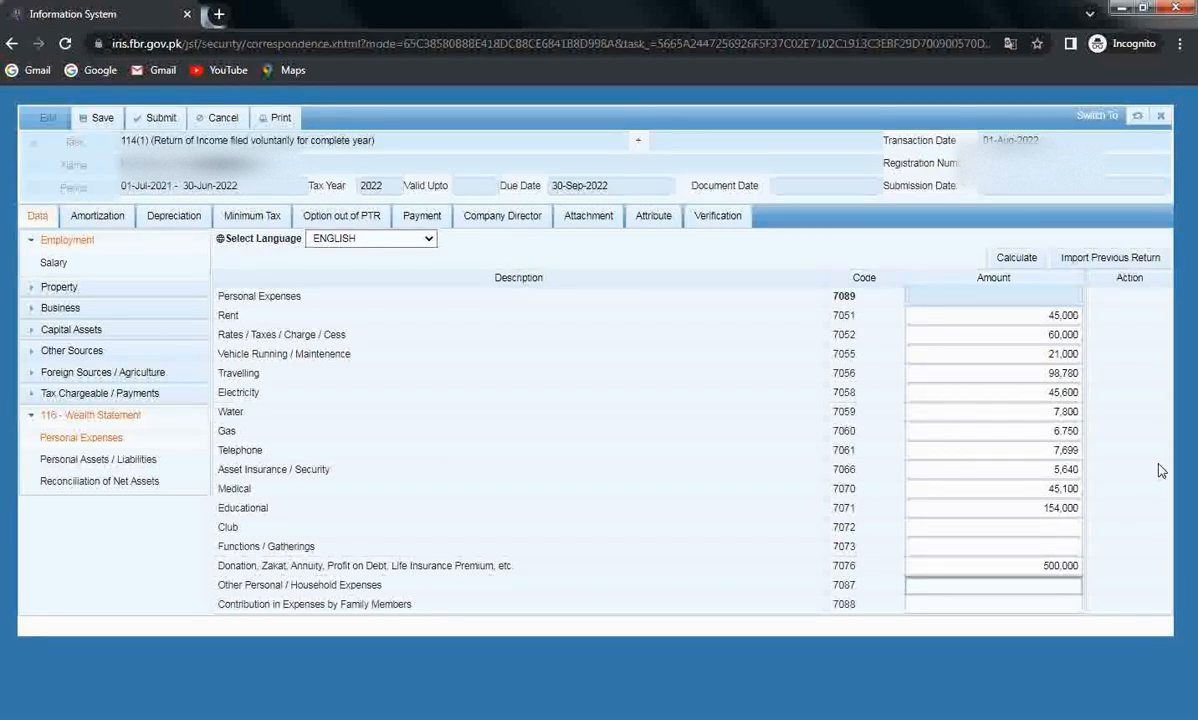
{"action": "type", "text": "780000"}
{"action": "key", "text": "Tab"}
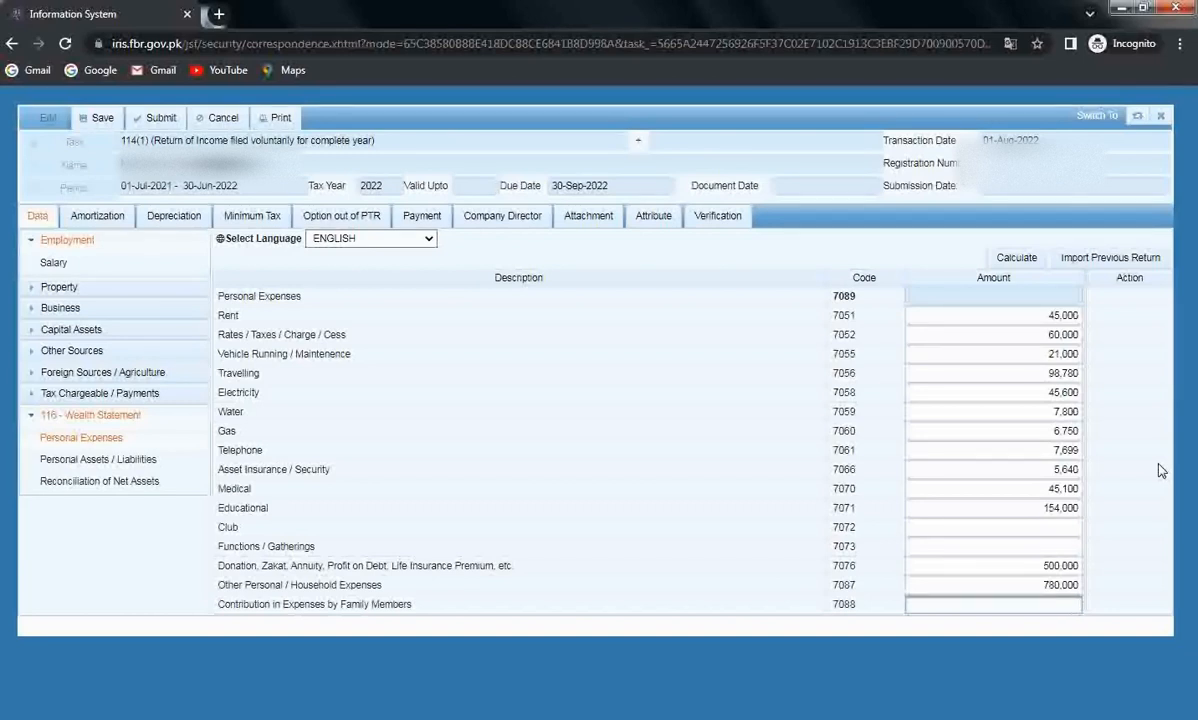
{"action": "type", "text": "654700"}
{"action": "left_click", "coordinate": [1020, 258]}
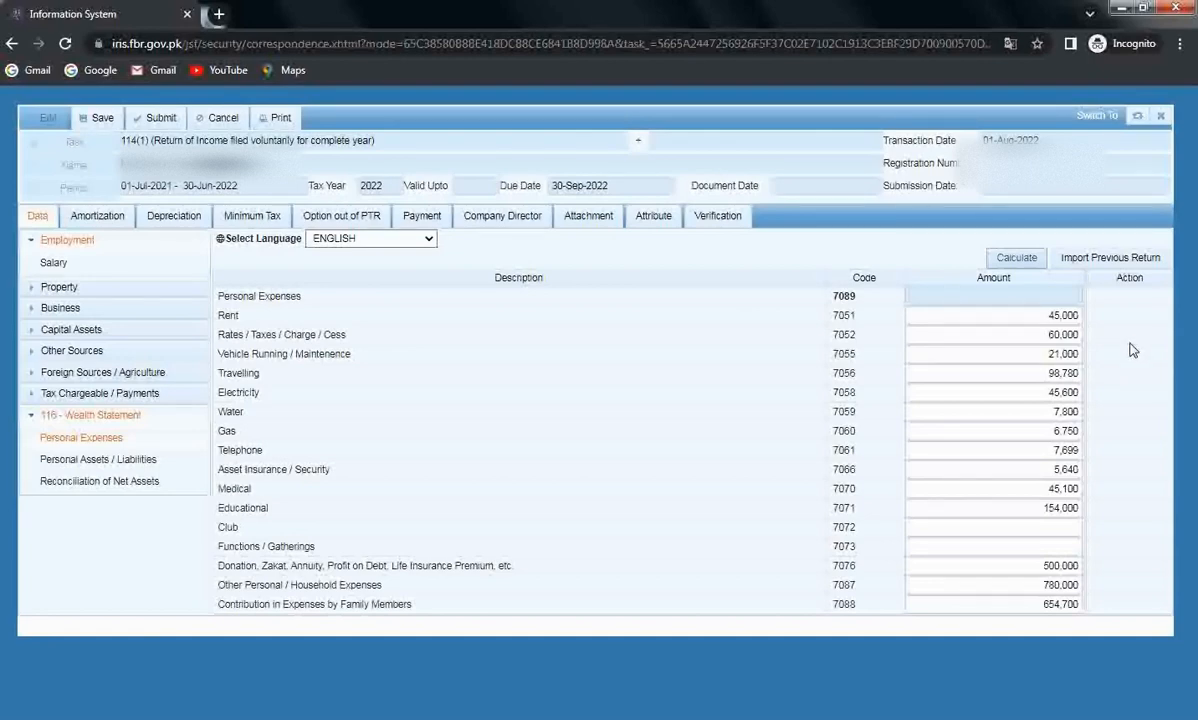
{"action": "left_click", "coordinate": [1017, 257]}
Add a 7001 Agricultural Property row with its address and the description '10 Marla.'.
{"action": "left_click", "coordinate": [98, 459]}
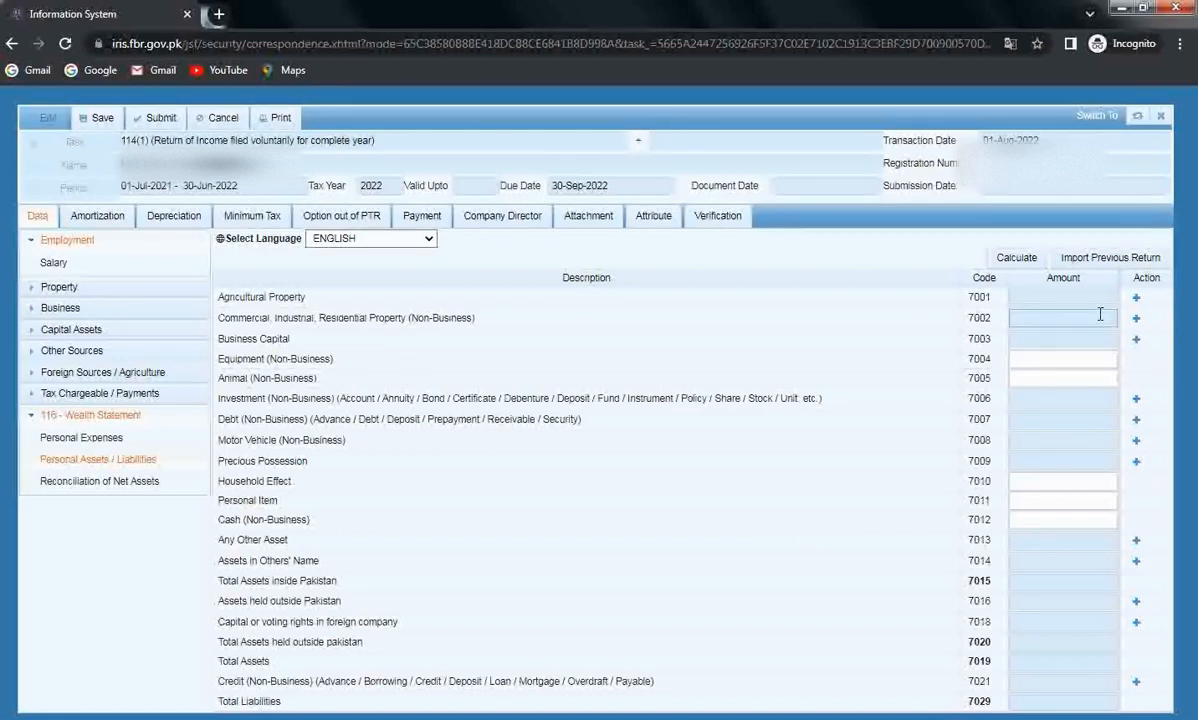
{"action": "left_click", "coordinate": [1136, 318]}
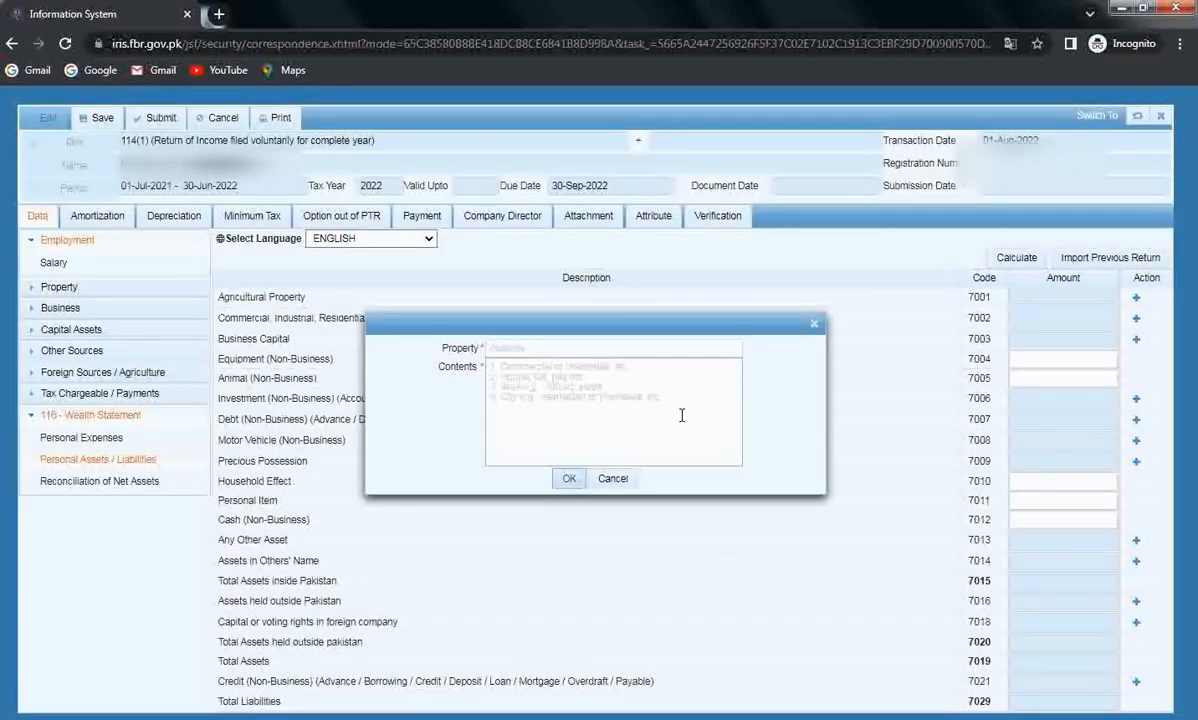
{"action": "left_click", "coordinate": [814, 324]}
{"action": "left_click", "coordinate": [1136, 318]}
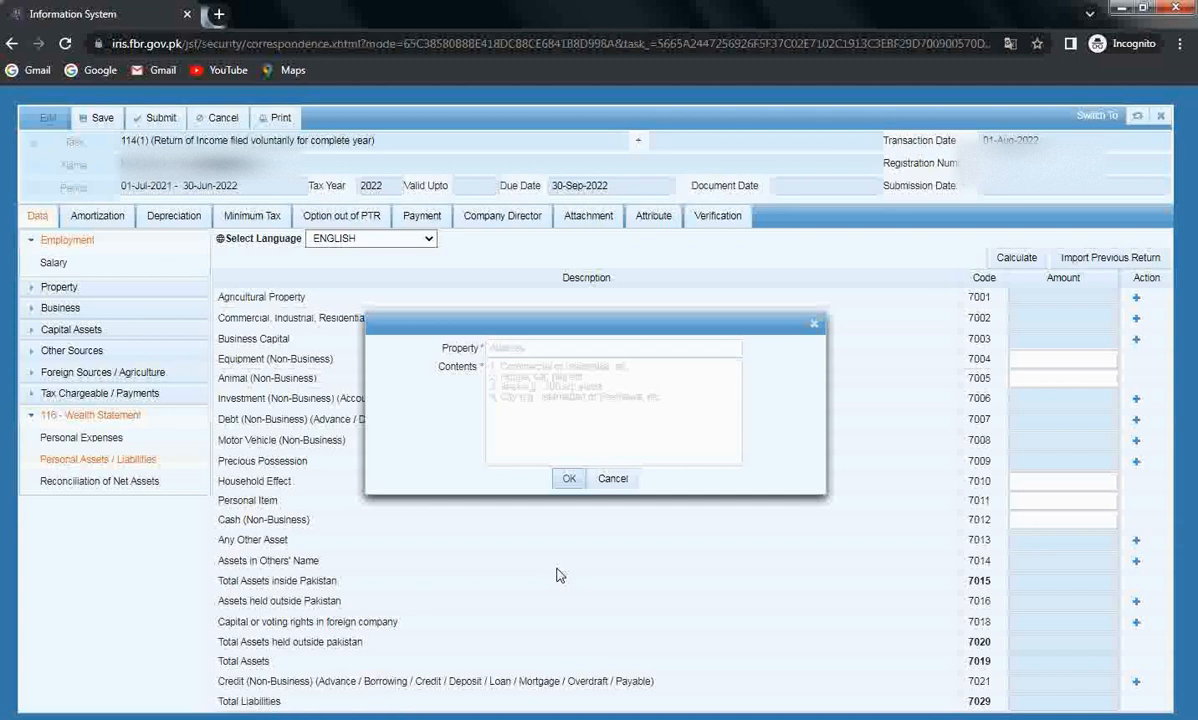
{"action": "left_click", "coordinate": [681, 347]}
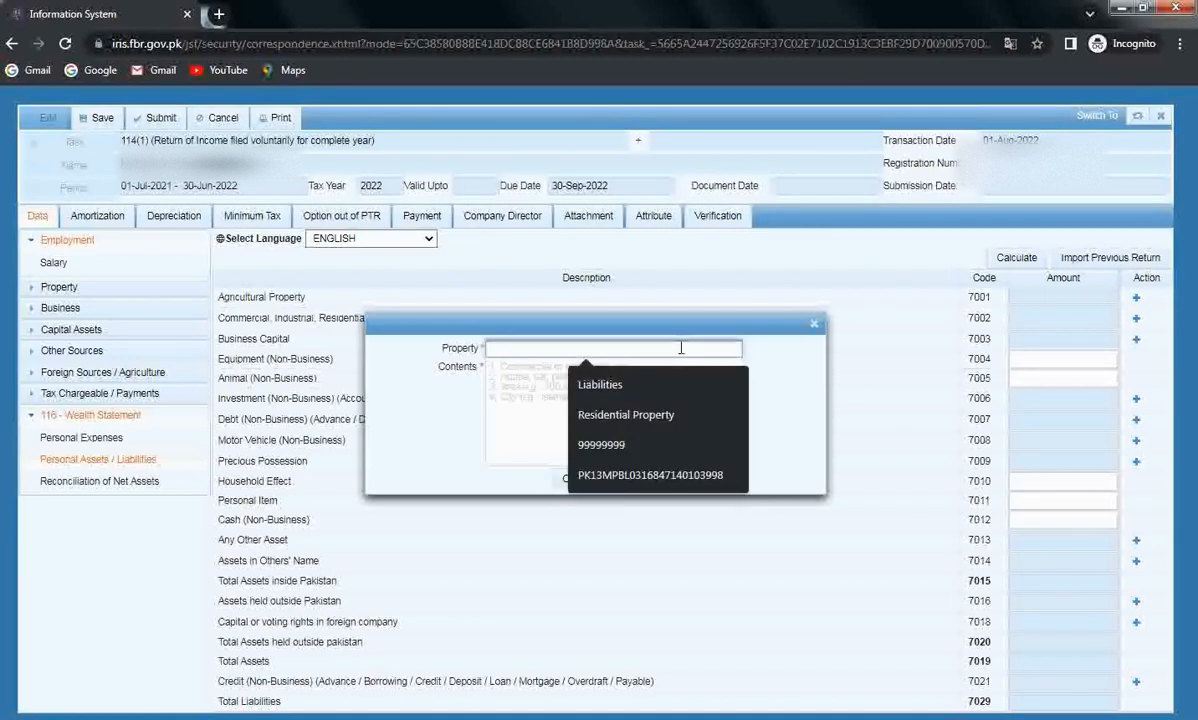
{"action": "type", "text": "A"}
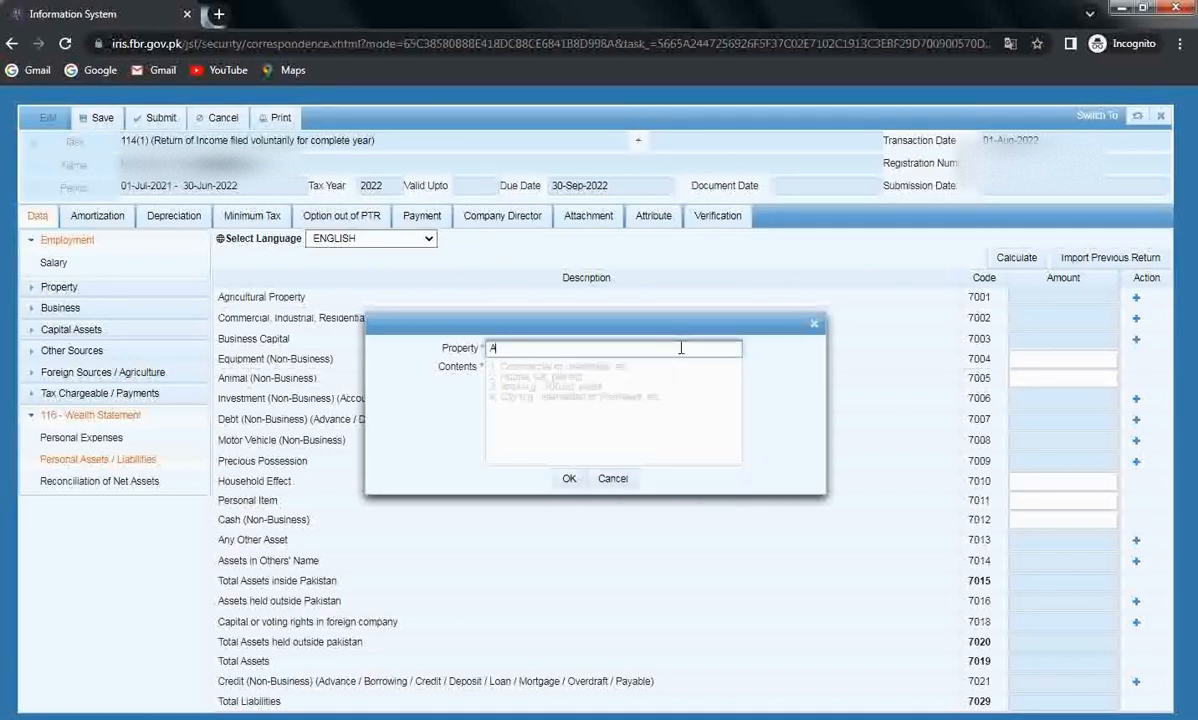
{"action": "left_click", "coordinate": [615, 393]}
{"action": "type", "text": "10"}
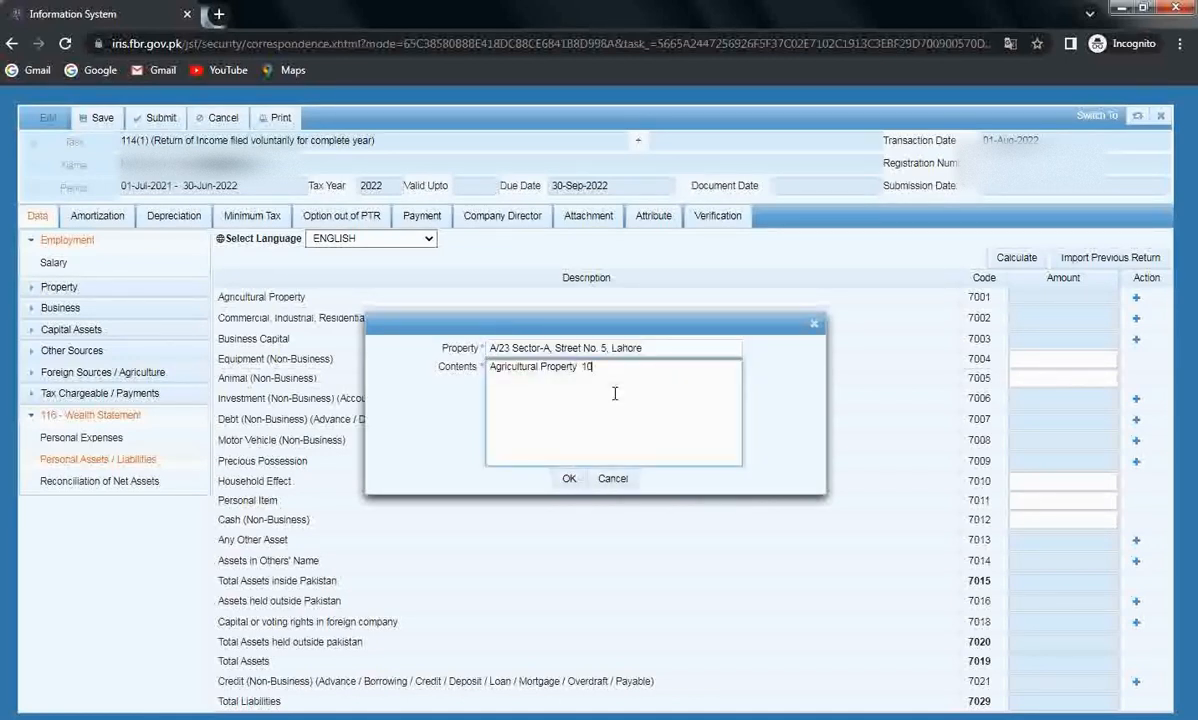
{"action": "type", "text": " K"}
{"action": "key", "text": "BackSpace"}
{"action": "type", "text": "Marla."}
{"action": "left_click", "coordinate": [569, 478]}
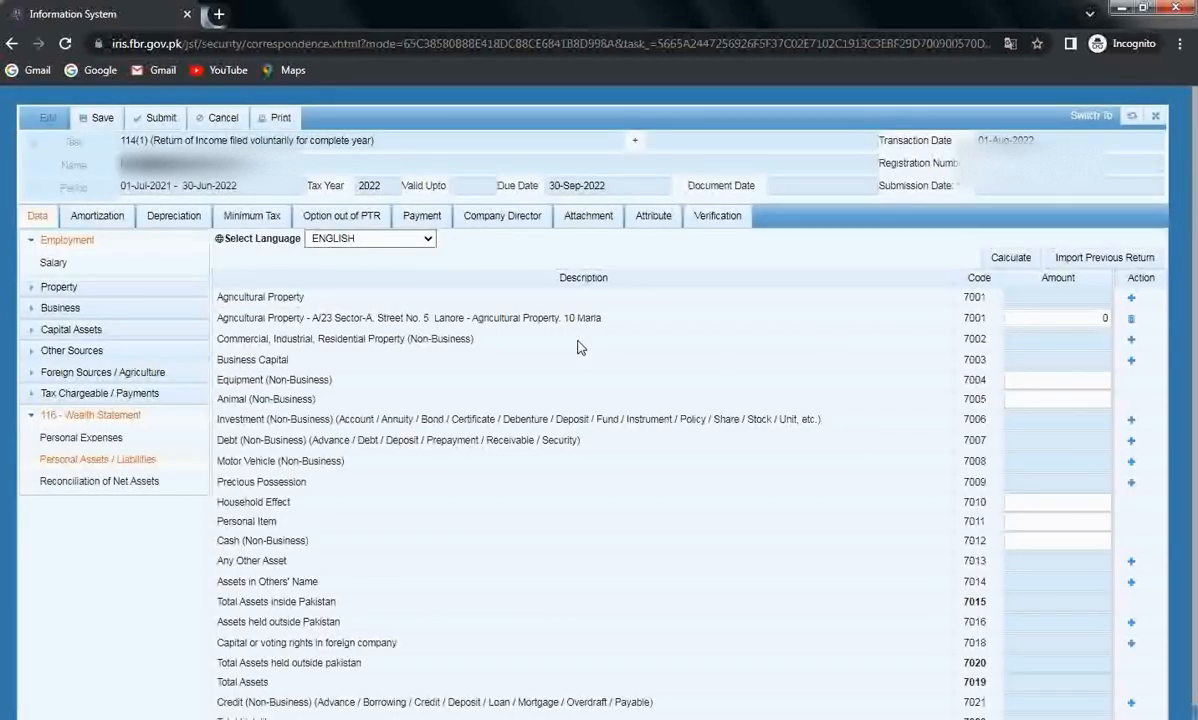
Value the agricultural property at 600,000 and recalculate total assets to 600,000.
{"action": "left_click", "coordinate": [1032, 317]}
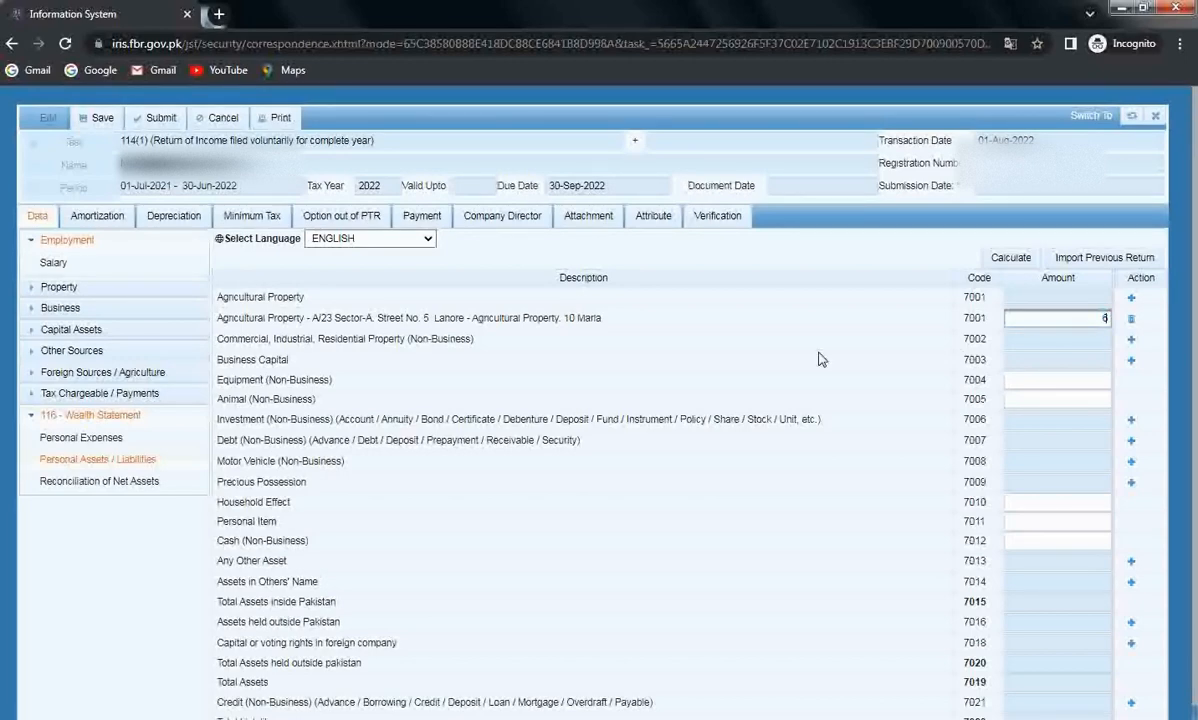
{"action": "type", "text": "600000"}
{"action": "left_click", "coordinate": [782, 314]}
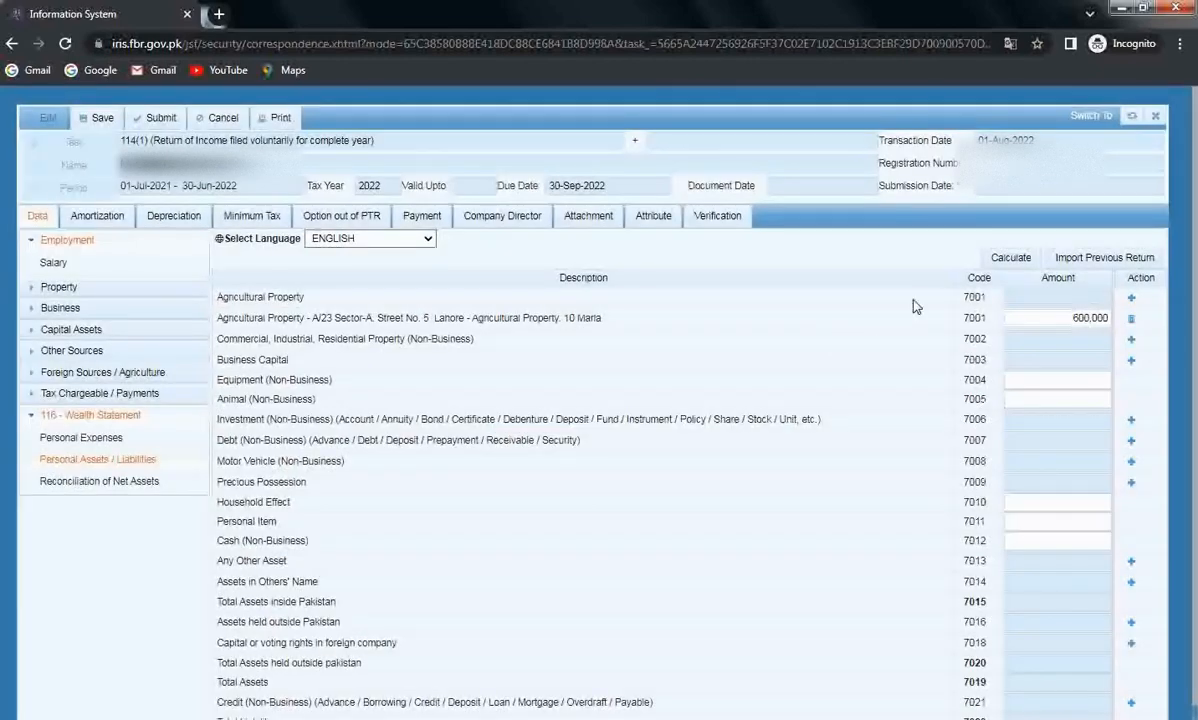
{"action": "left_click", "coordinate": [1003, 260]}
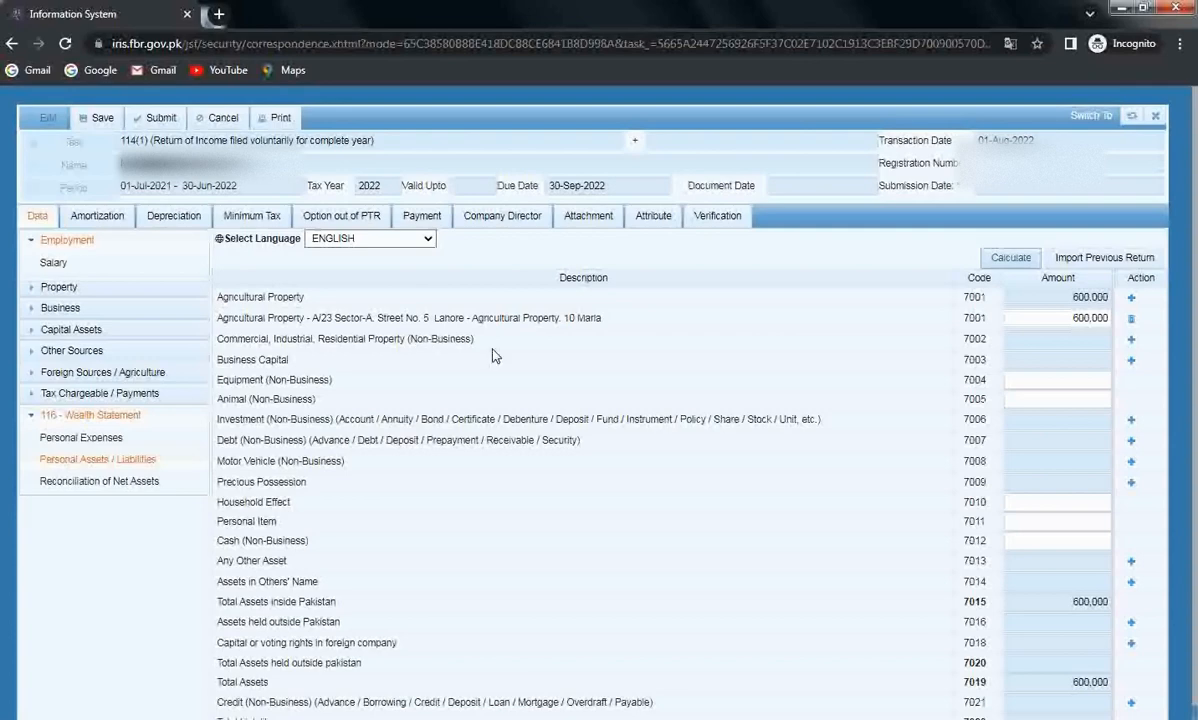
{"action": "left_click", "coordinate": [1132, 344]}
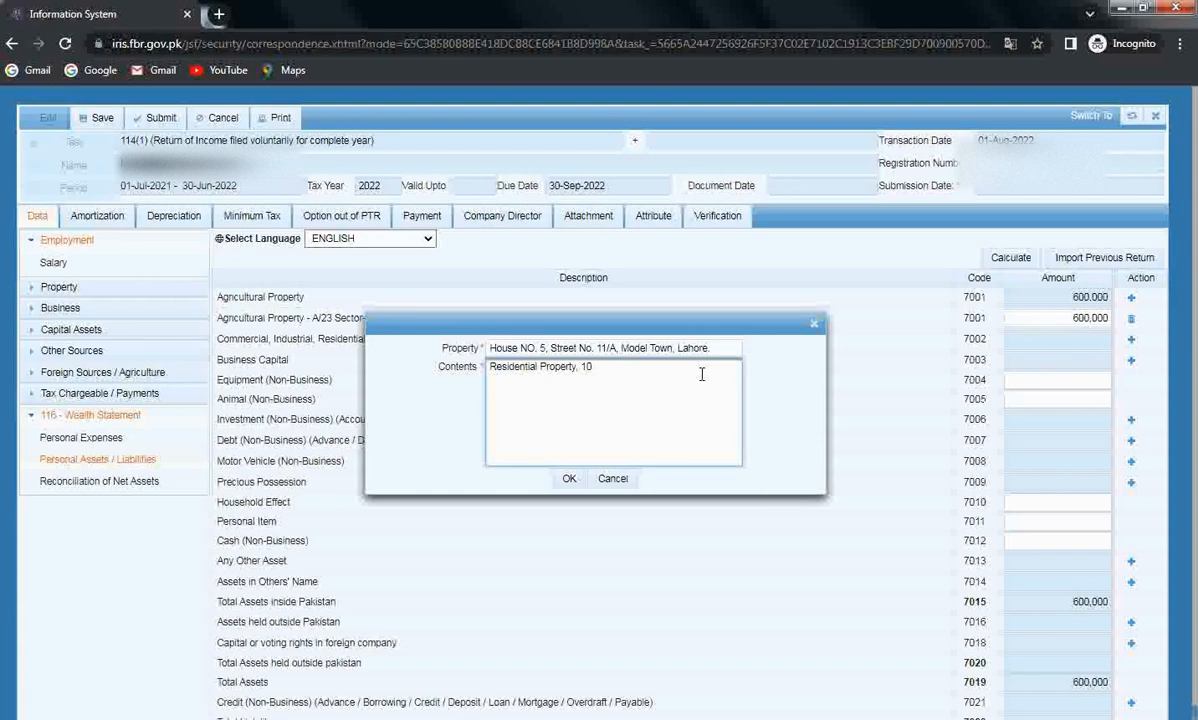
Add a 10 Marla 7002 residential property worth 5,000,000, raising total assets to 5,600,000.
{"action": "type", "text": "Kanal,"}
{"action": "key", "text": "BackSpace"}
{"action": "key", "text": "BackSpace"}
{"action": "key", "text": "BackSpace"}
{"action": "key", "text": "BackSpace"}
{"action": "key", "text": "BackSpace"}
{"action": "key", "text": "BackSpace"}
{"action": "key", "text": "BackSpace"}
{"action": "type", "text": "Marla,"}
{"action": "left_click", "coordinate": [569, 480]}
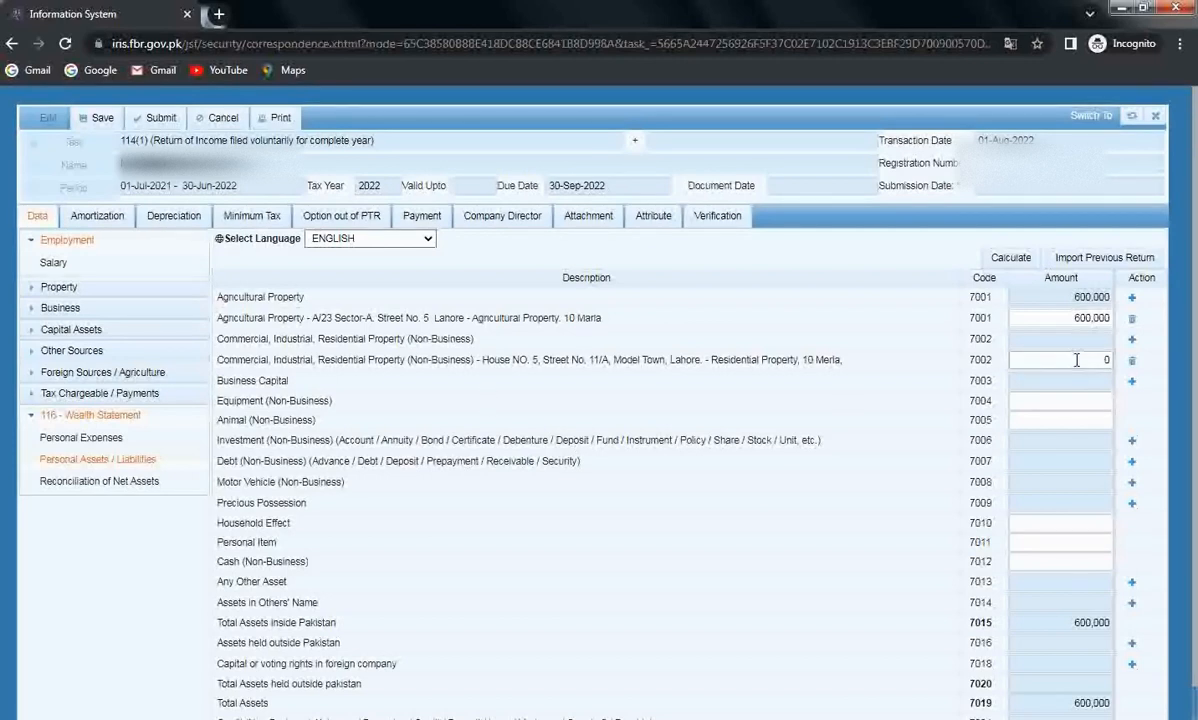
{"action": "left_click", "coordinate": [1102, 358]}
{"action": "type", "text": "5000000"}
{"action": "left_click", "coordinate": [926, 368]}
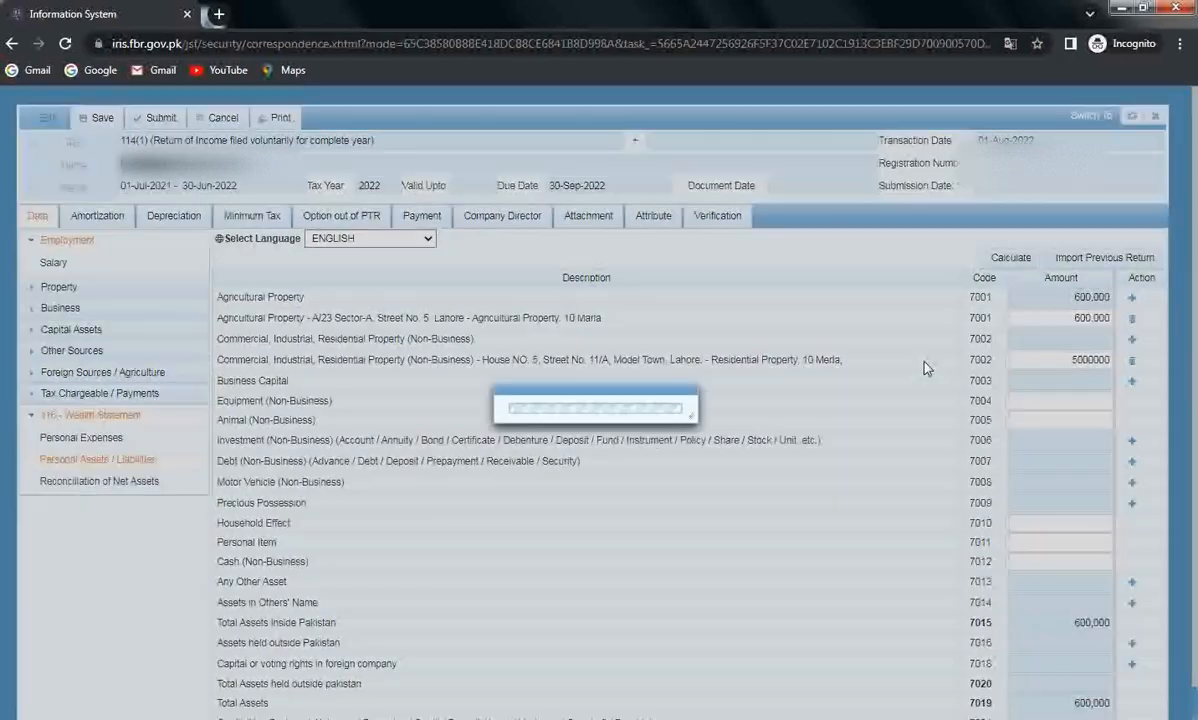
{"action": "left_click", "coordinate": [1016, 260]}
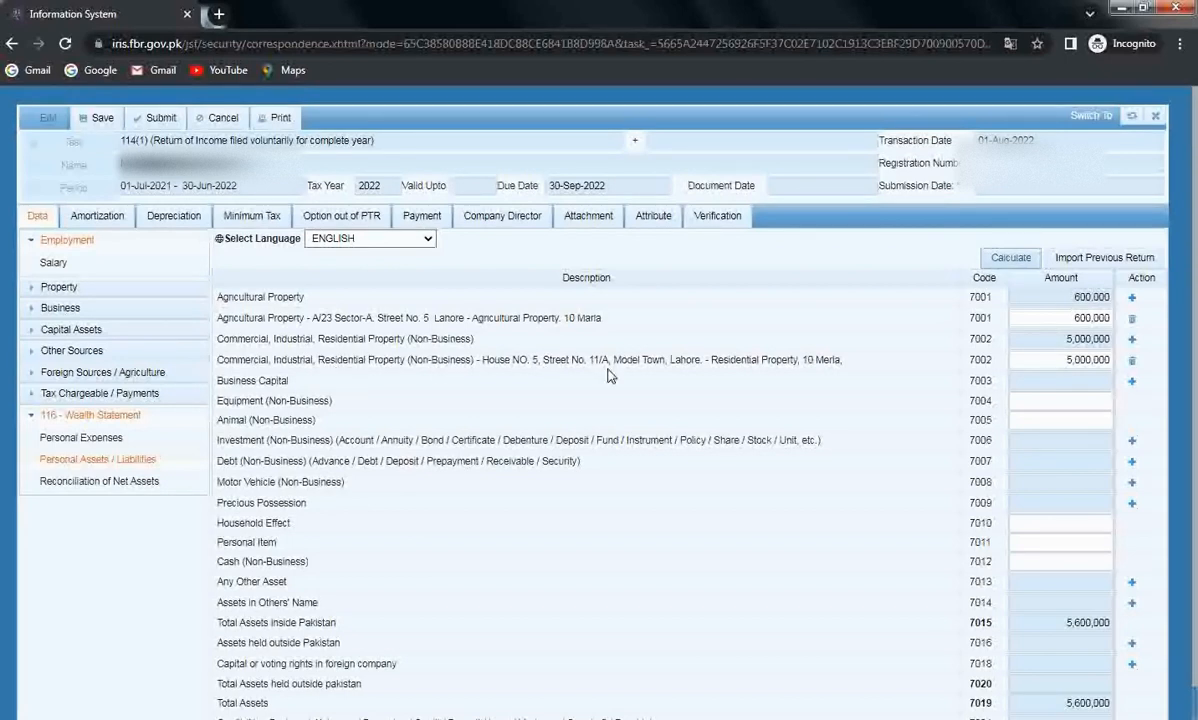
Dismiss the trial Business Capital and property forms, leaving a fresh 7003 Business Name form open.
{"action": "left_click", "coordinate": [1131, 381]}
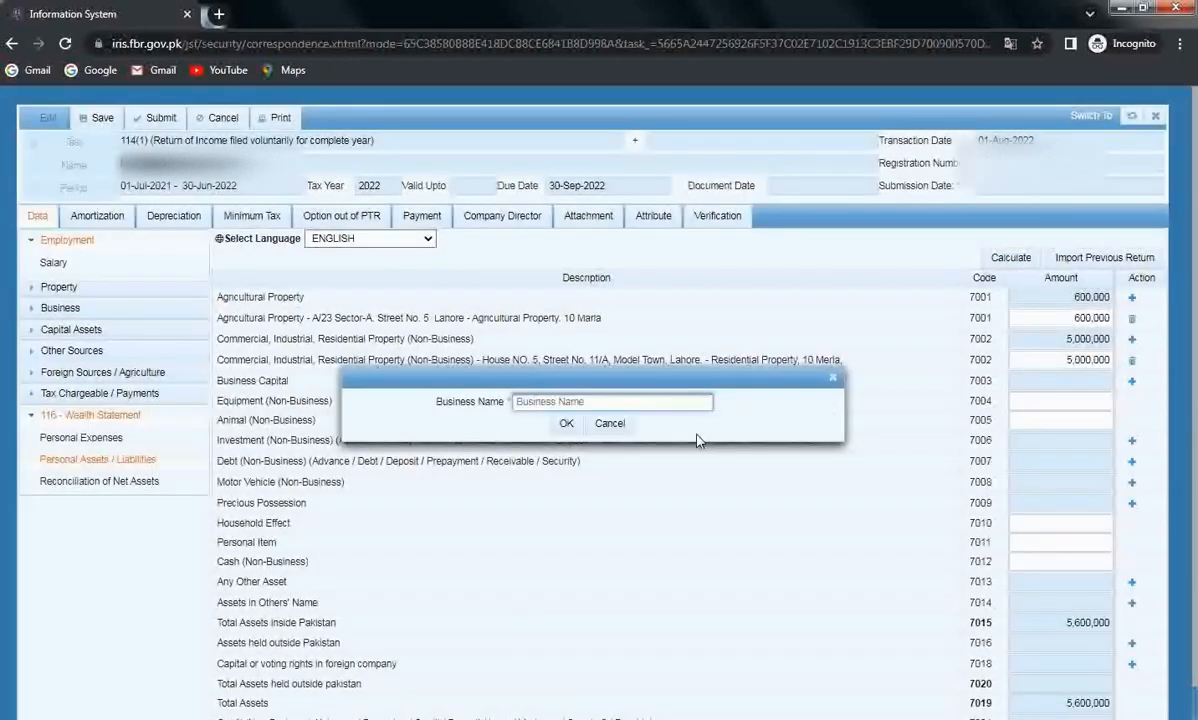
{"action": "left_click", "coordinate": [833, 378]}
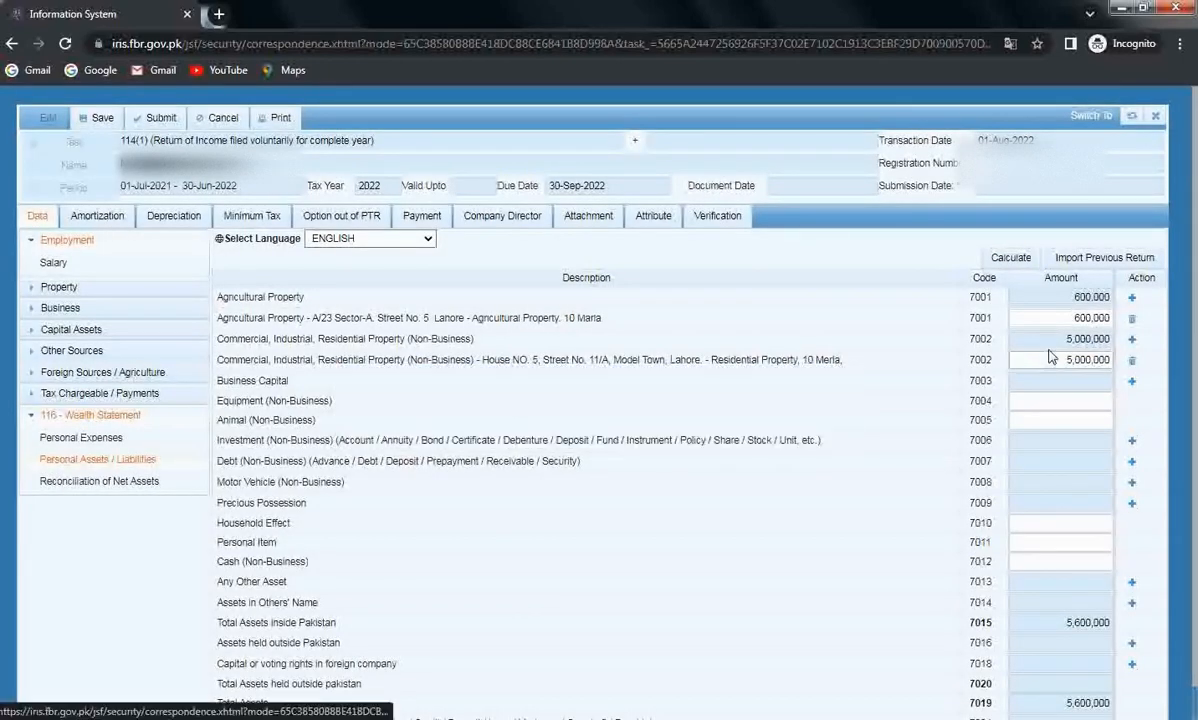
{"action": "left_click", "coordinate": [1133, 341]}
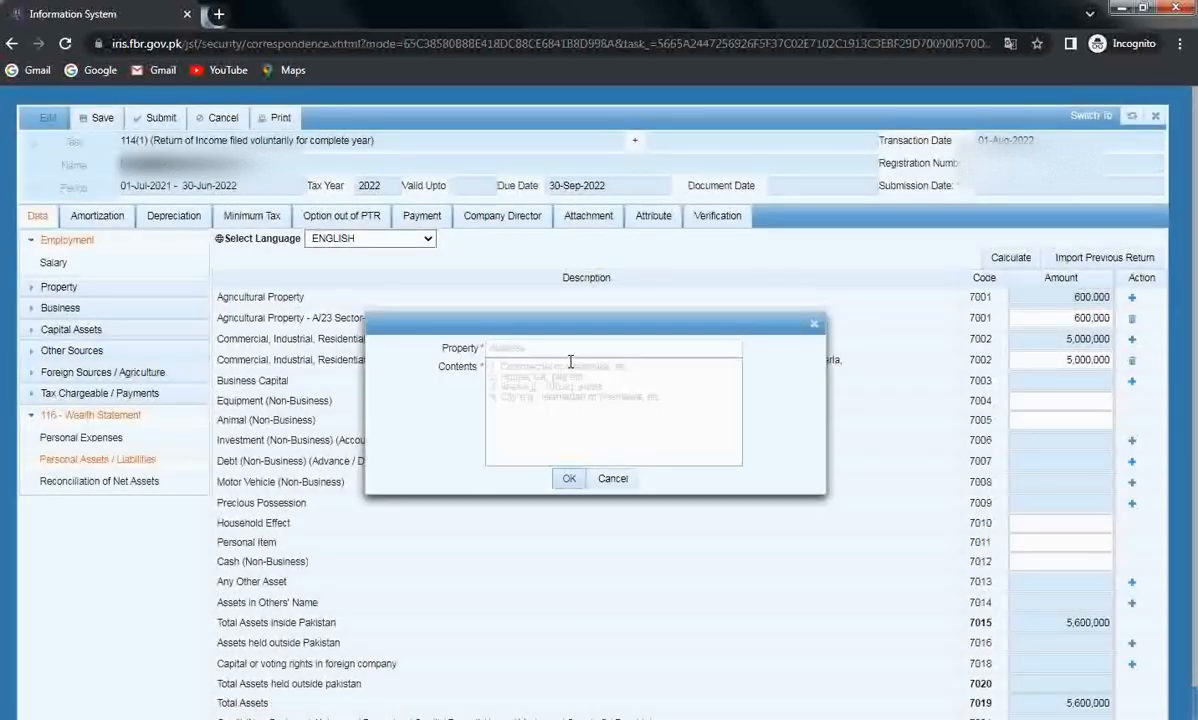
{"action": "left_click", "coordinate": [545, 347]}
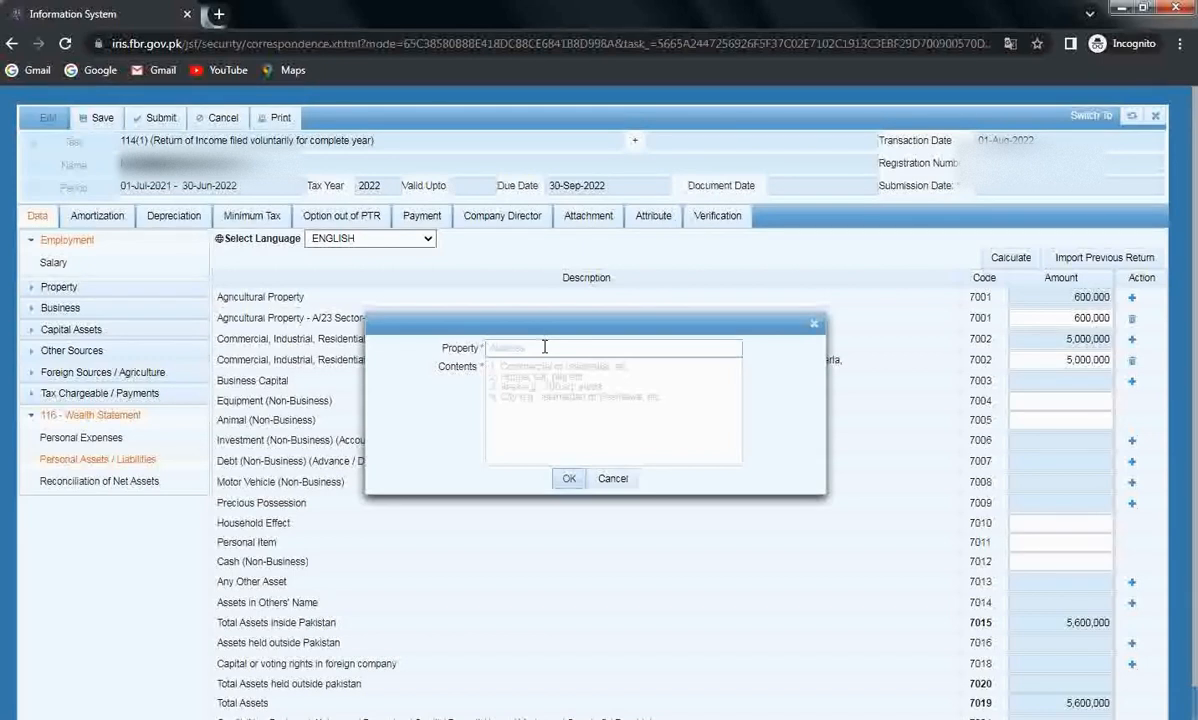
{"action": "left_click", "coordinate": [620, 397]}
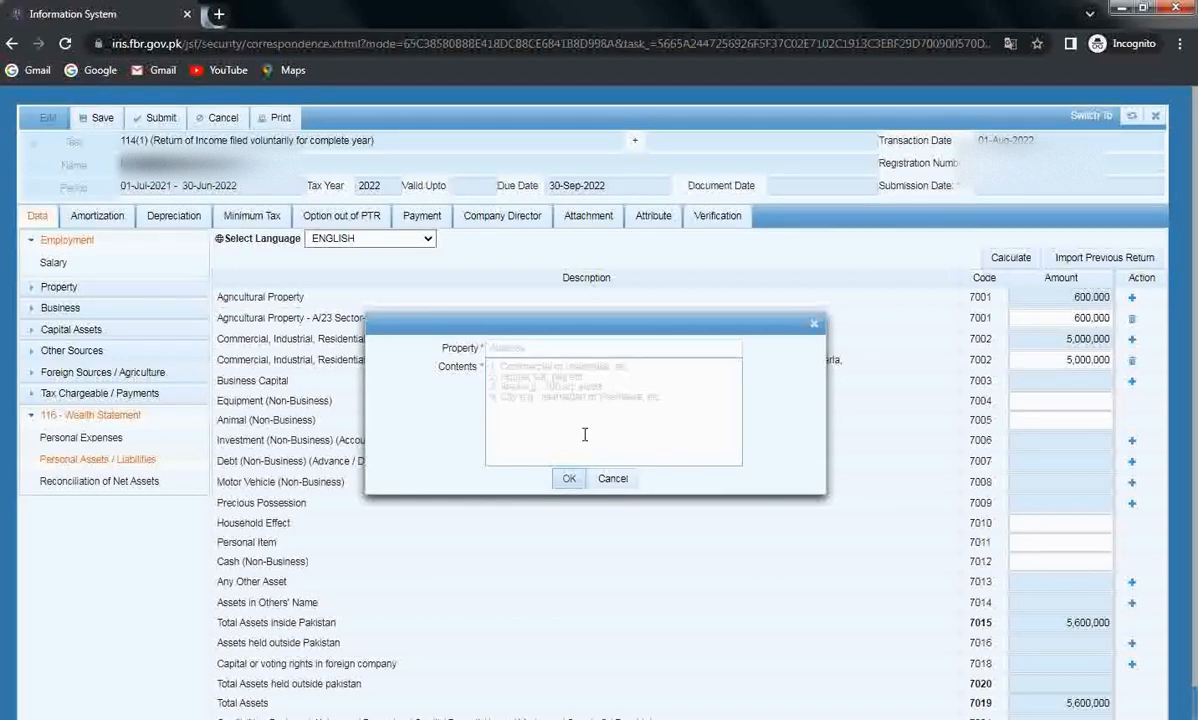
{"action": "left_click", "coordinate": [568, 479]}
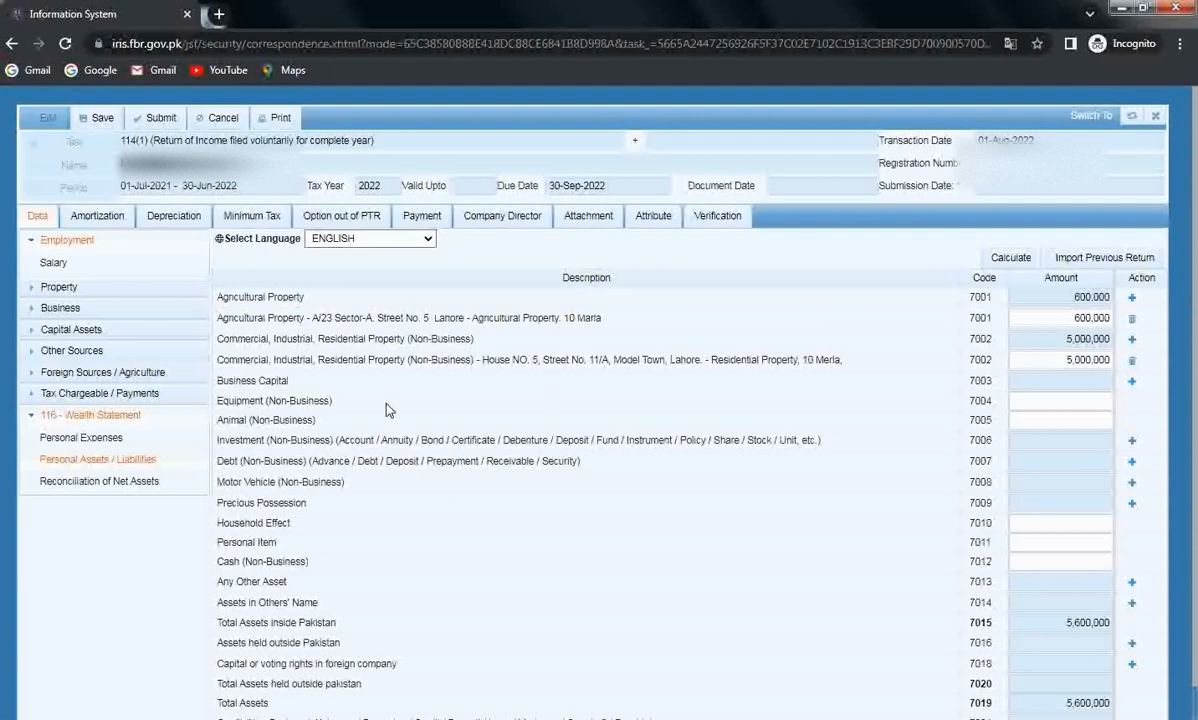
{"action": "left_click", "coordinate": [1131, 381]}
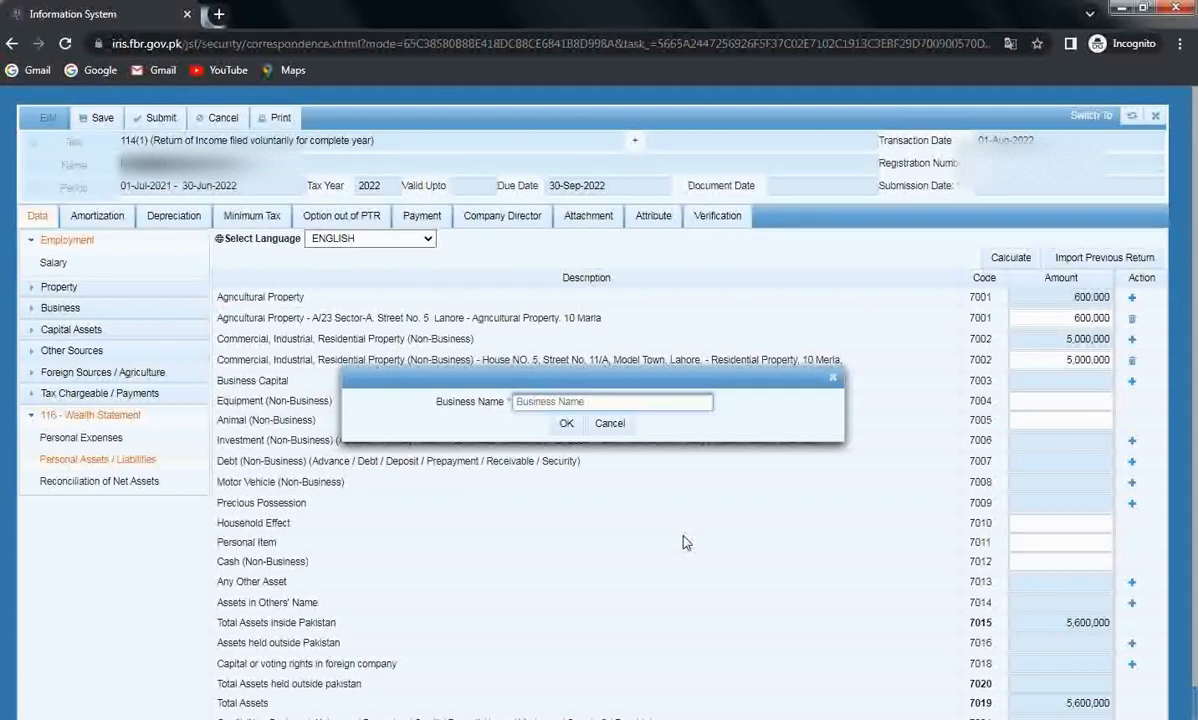
Add Business Capital 'Hurain Enterprises' at 7,000,000 and recalculate total assets to 12,600,000.
{"action": "type", "text": "Hurain Enterprises"}
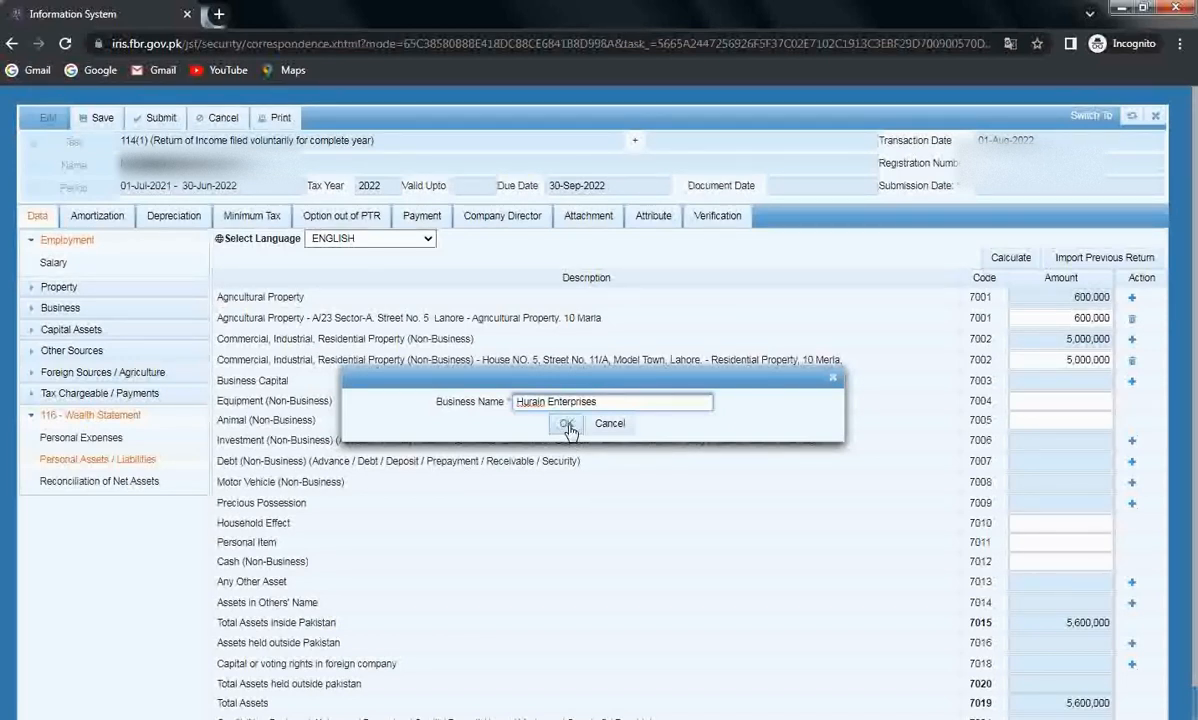
{"action": "left_click", "coordinate": [566, 424]}
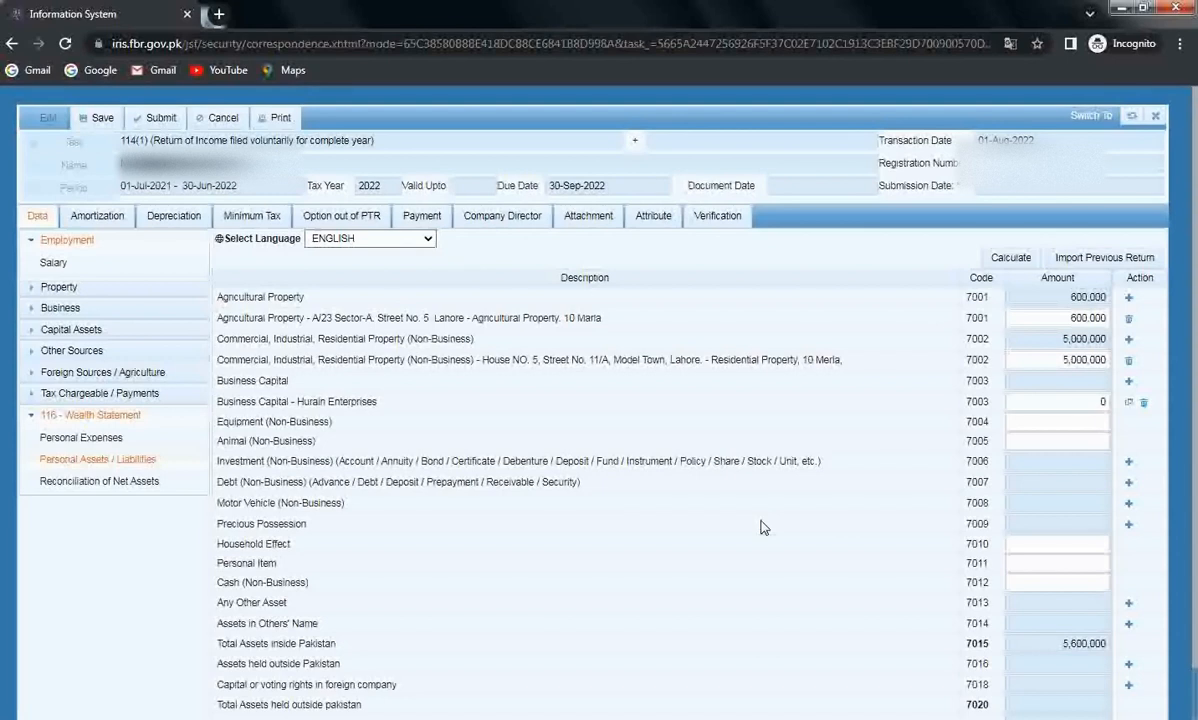
{"action": "left_click", "coordinate": [1055, 402]}
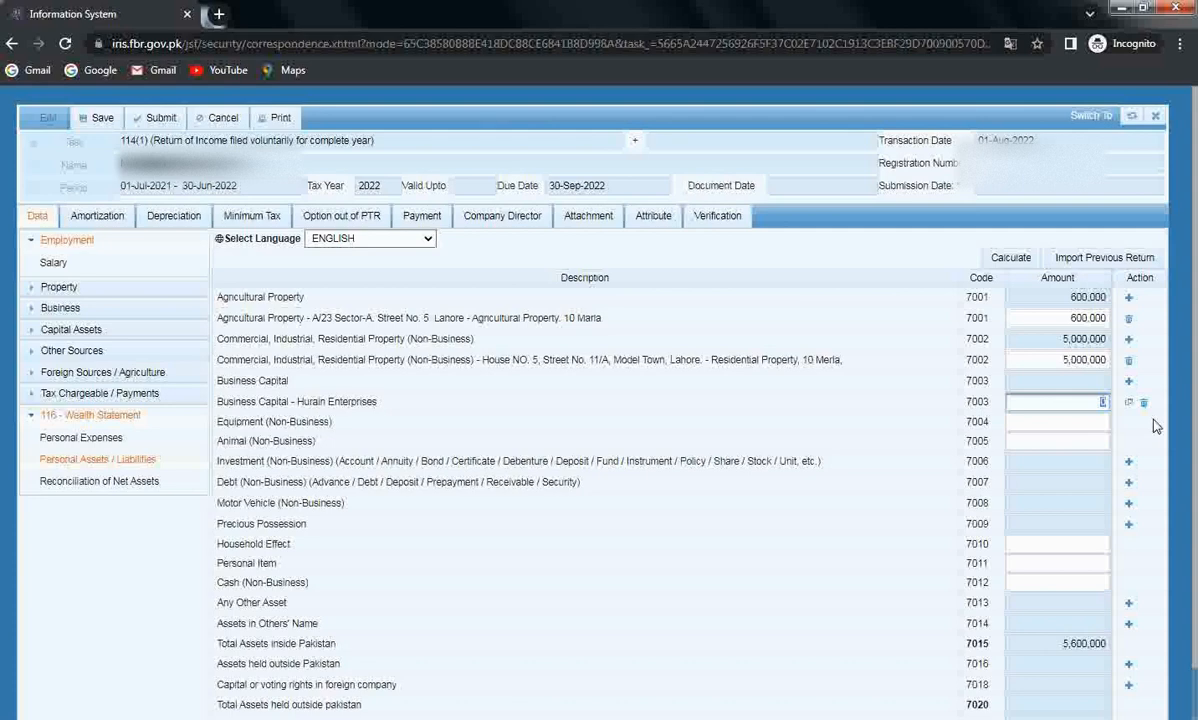
{"action": "type", "text": "7000000"}
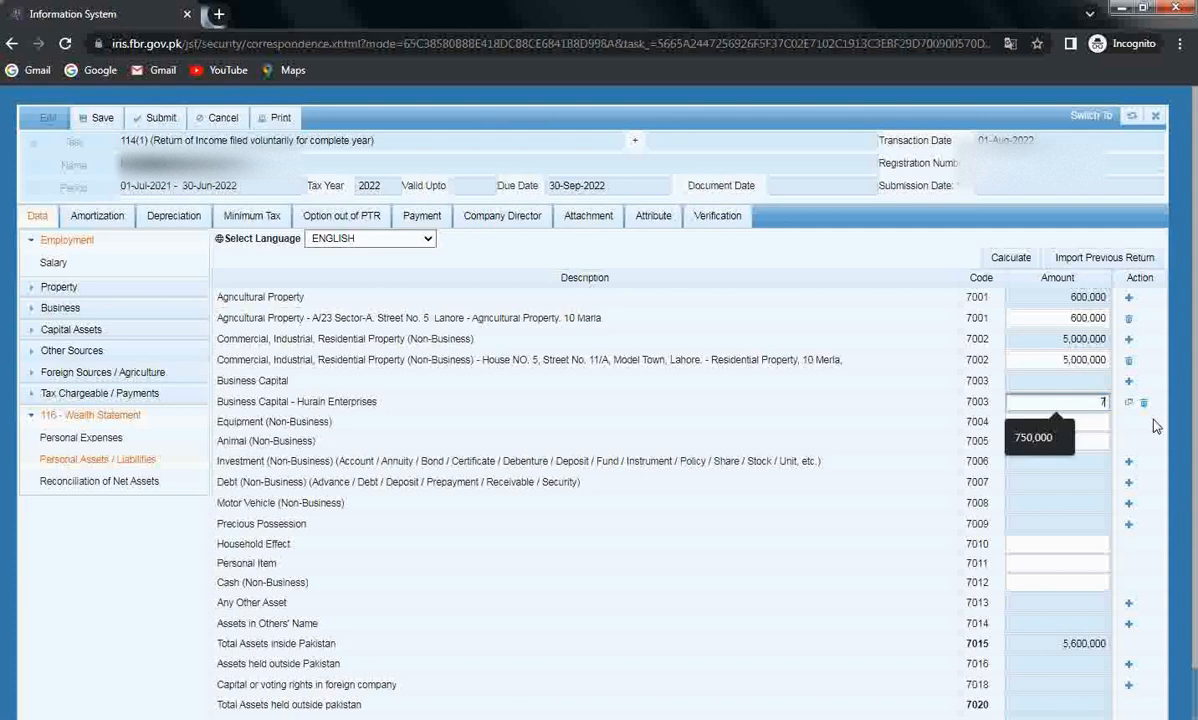
{"action": "key", "text": "Tab"}
{"action": "left_click", "coordinate": [1015, 259]}
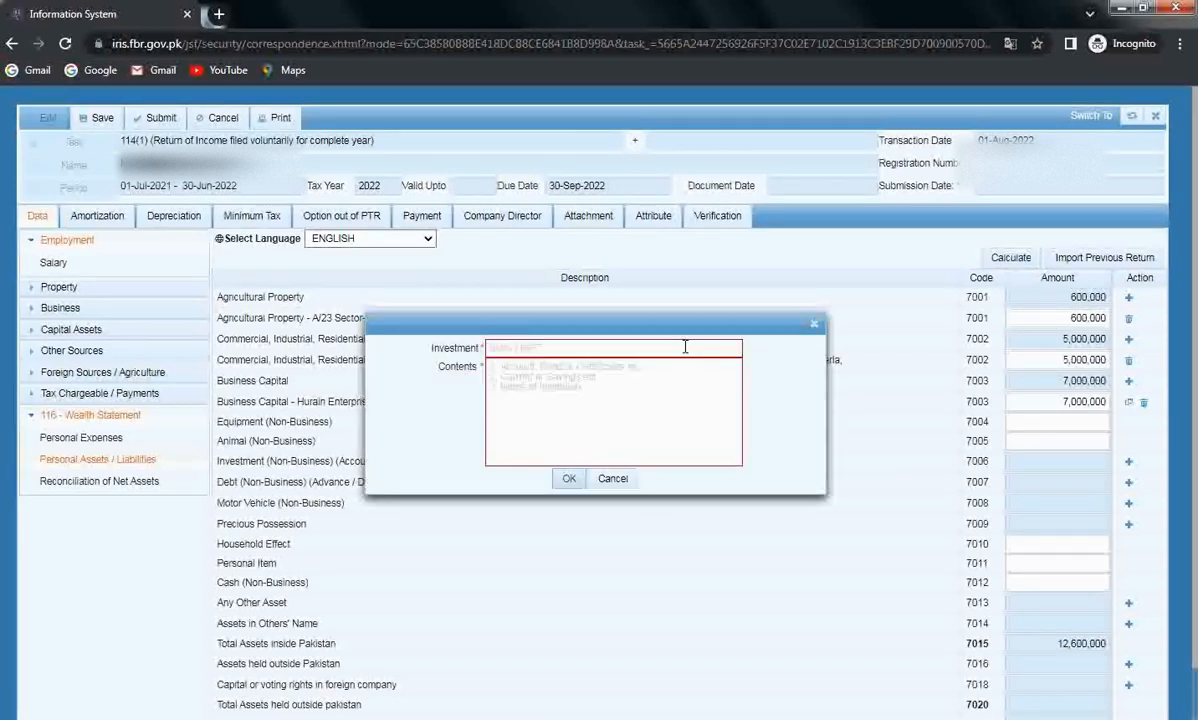
Add a 7006 investment for the UBL, Shadra Road, Lahore account with amount 45,300.
{"action": "left_click", "coordinate": [685, 347]}
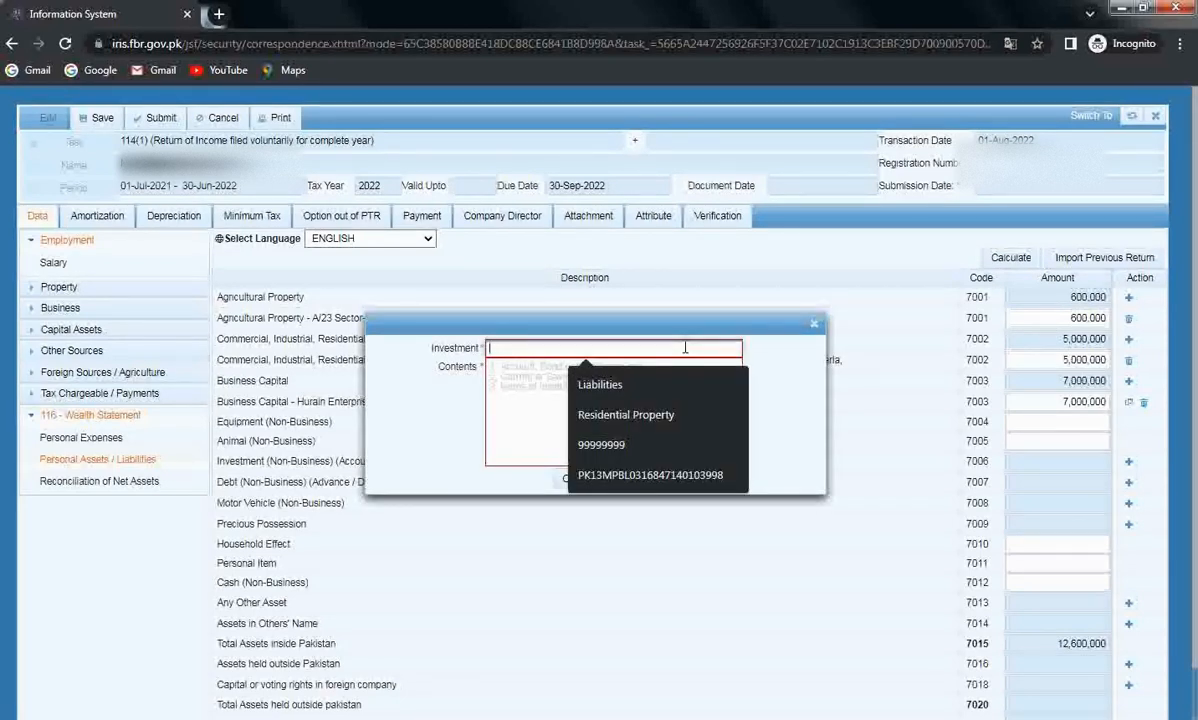
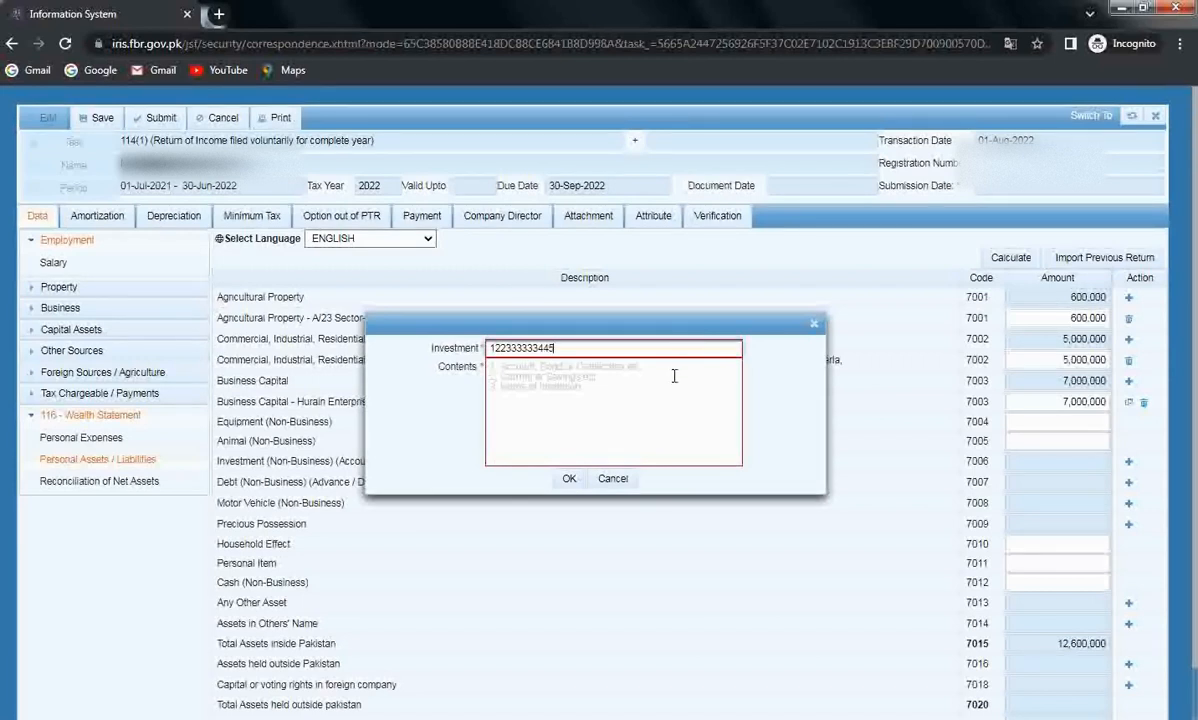
{"action": "left_click", "coordinate": [674, 378]}
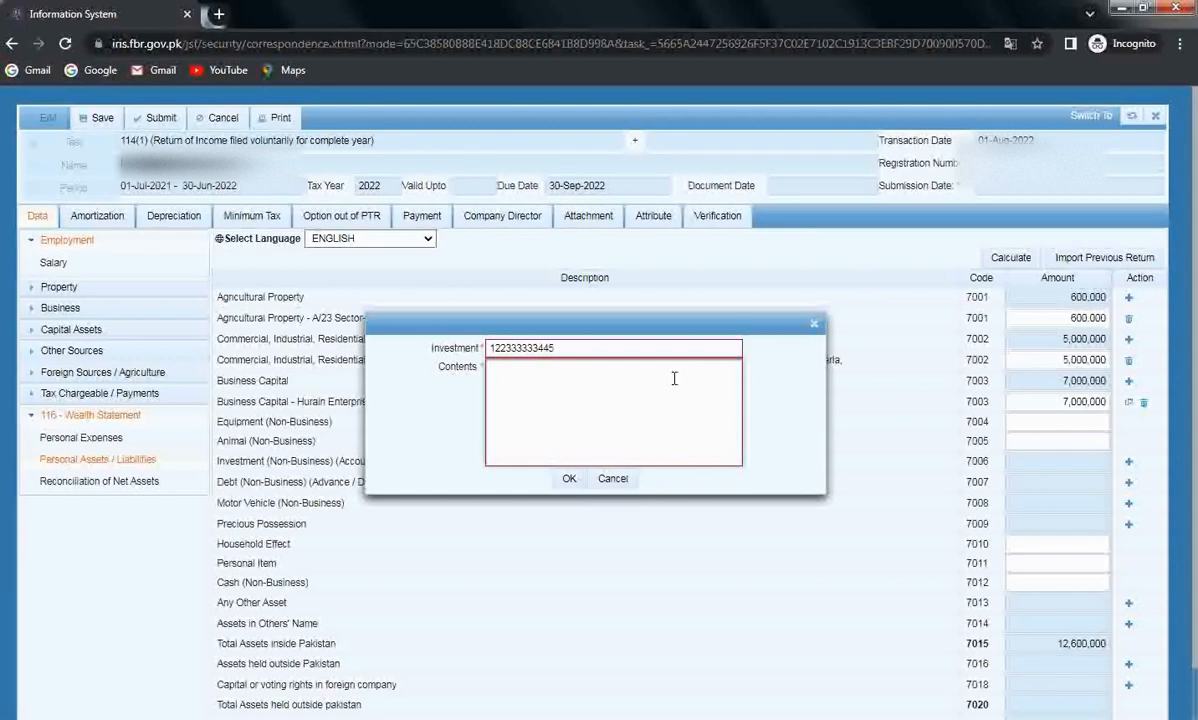
{"action": "type", "text": "UBL, Shadra Road, Lahore,"}
{"action": "left_click", "coordinate": [570, 481]}
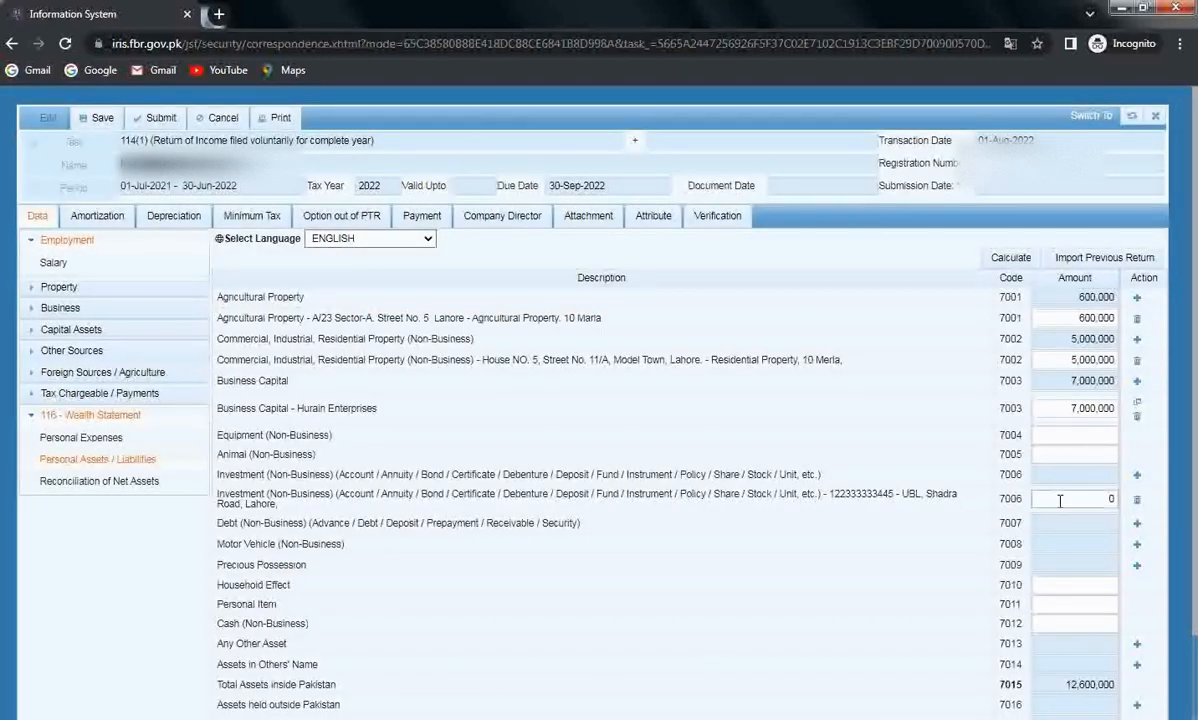
{"action": "left_click", "coordinate": [1061, 500]}
{"action": "type", "text": "45300"}
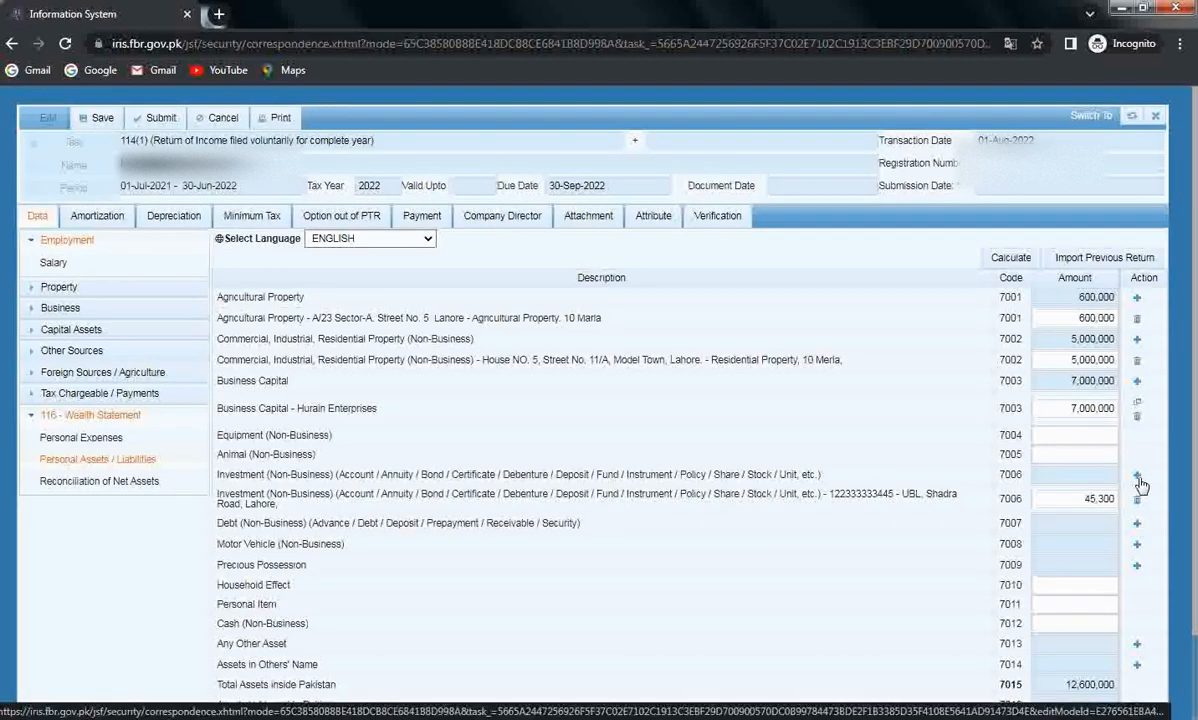
{"action": "left_click", "coordinate": [1138, 479]}
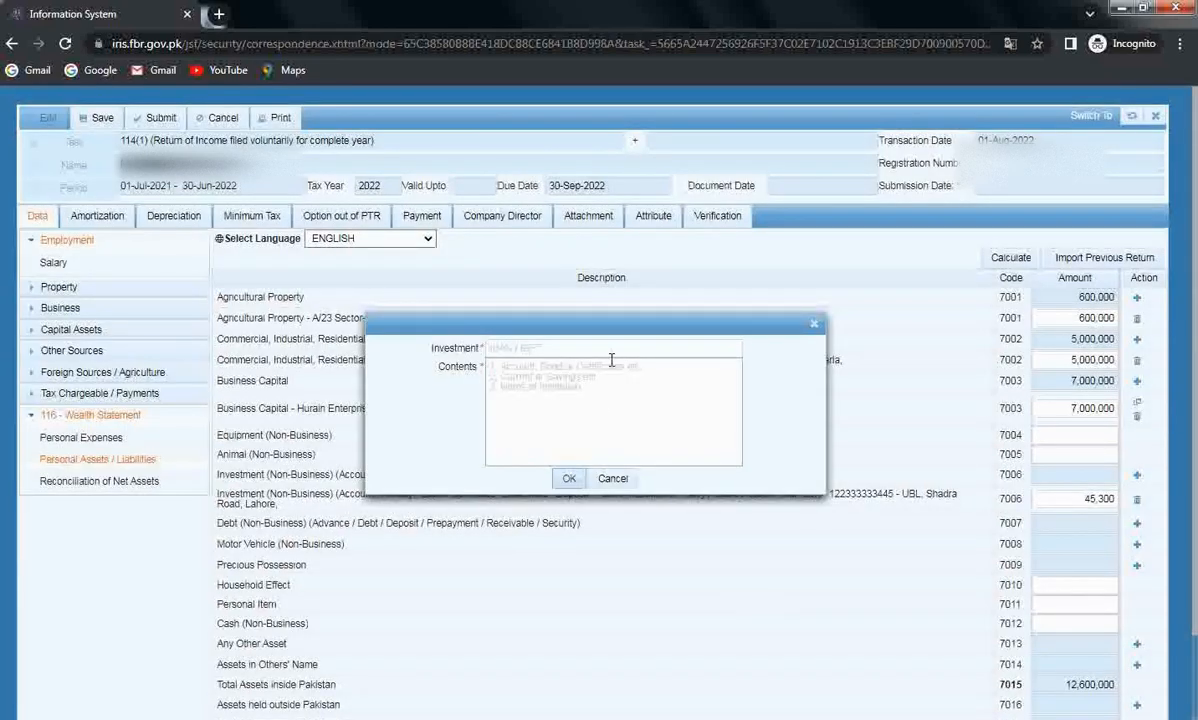
Add a 7006 Mutual Fund investment row valued at 200,000 and recalculate the totals.
{"action": "left_click", "coordinate": [628, 347]}
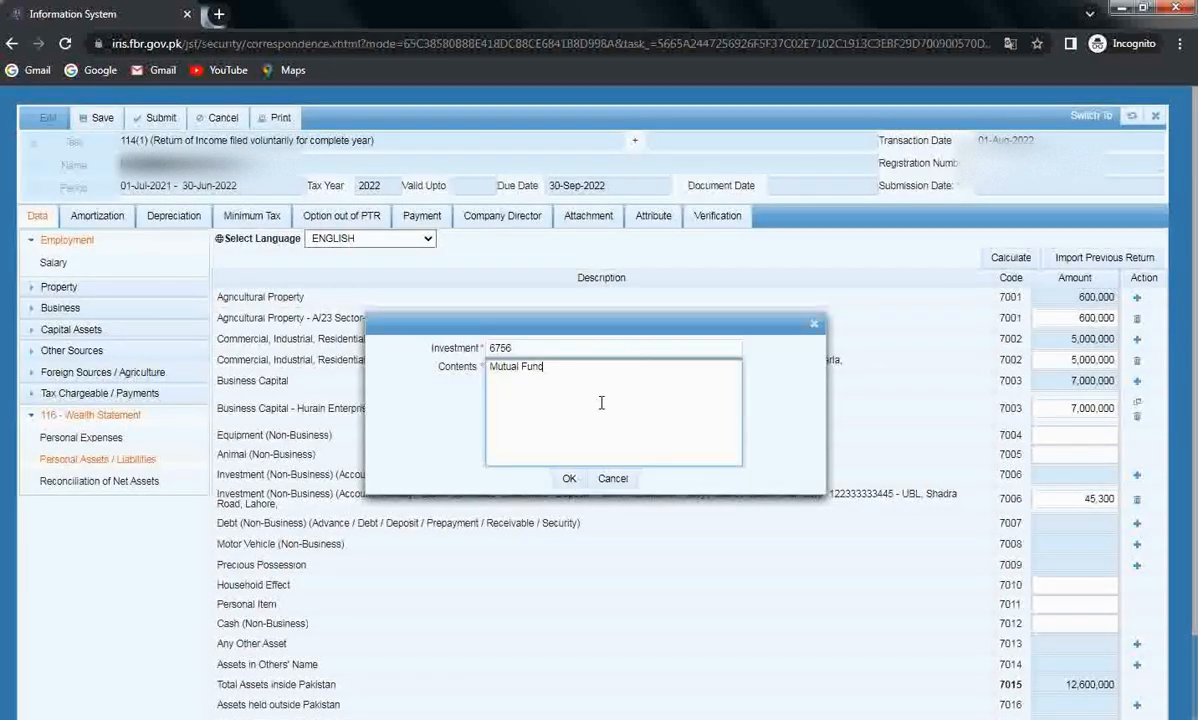
{"action": "left_click", "coordinate": [567, 479]}
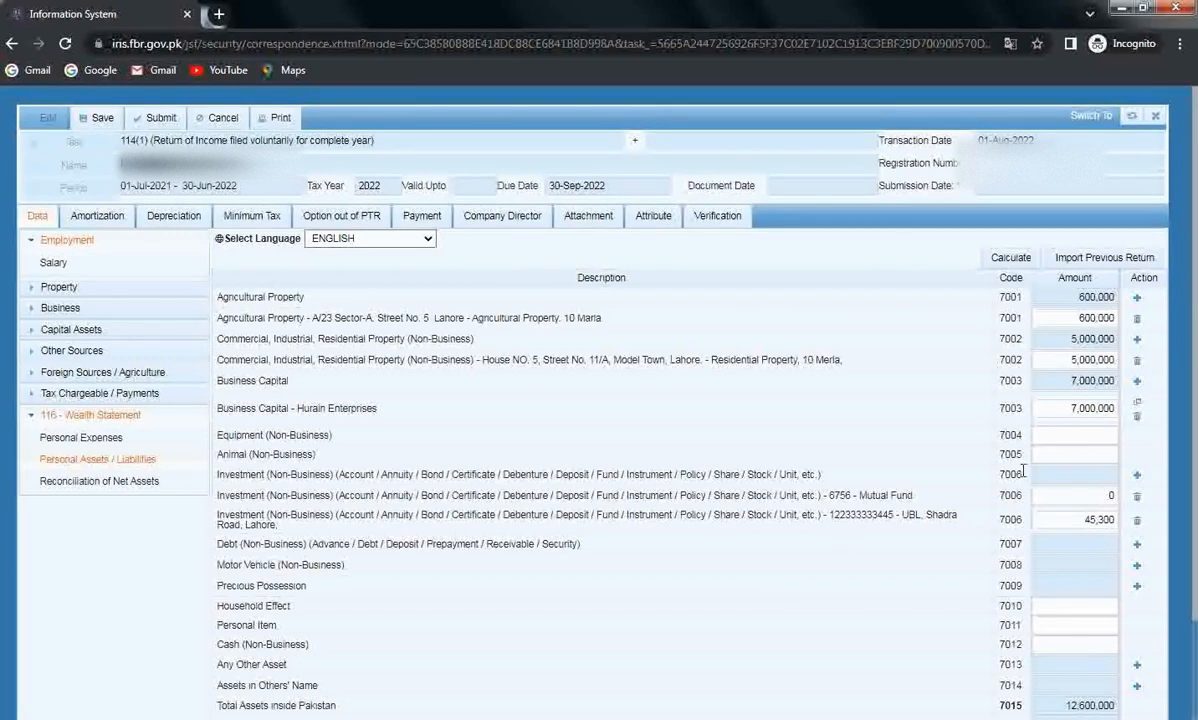
{"action": "left_click", "coordinate": [1075, 495]}
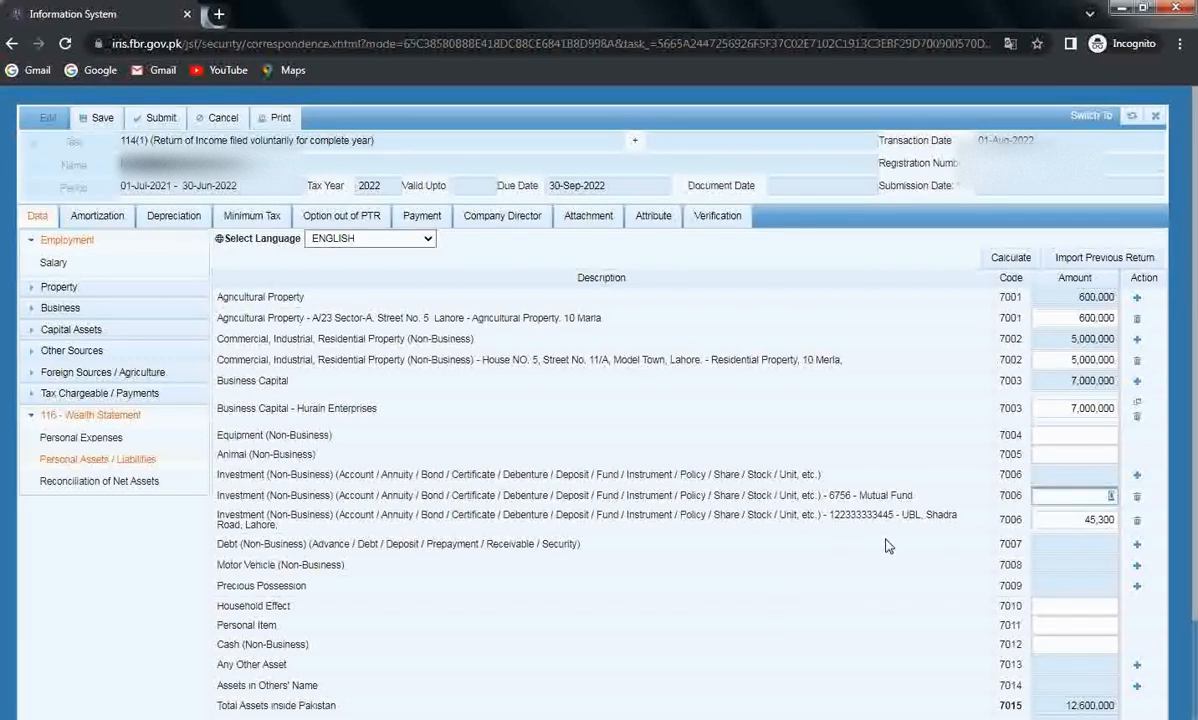
{"action": "type", "text": "200000"}
{"action": "left_click", "coordinate": [1008, 260]}
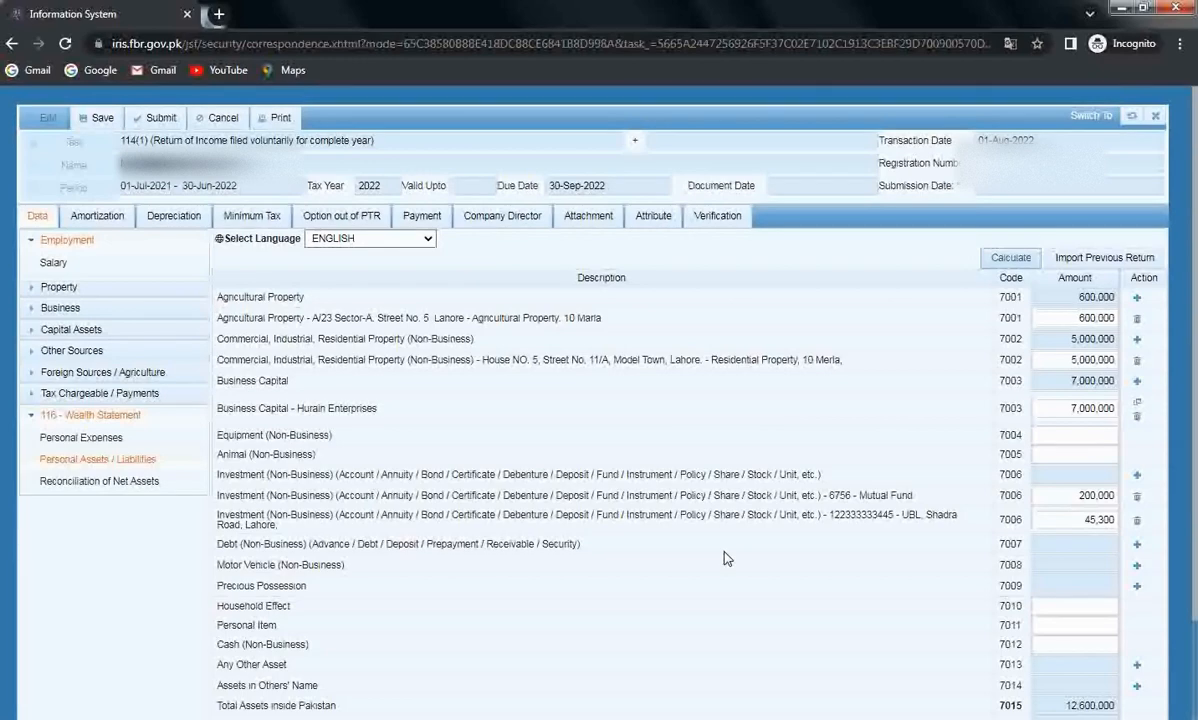
Skip the Debt (7007) entry and start a new Motor Vehicle (7008) item.
{"action": "scroll", "coordinate": [726, 558], "scroll_direction": "down", "scroll_amount": 1}
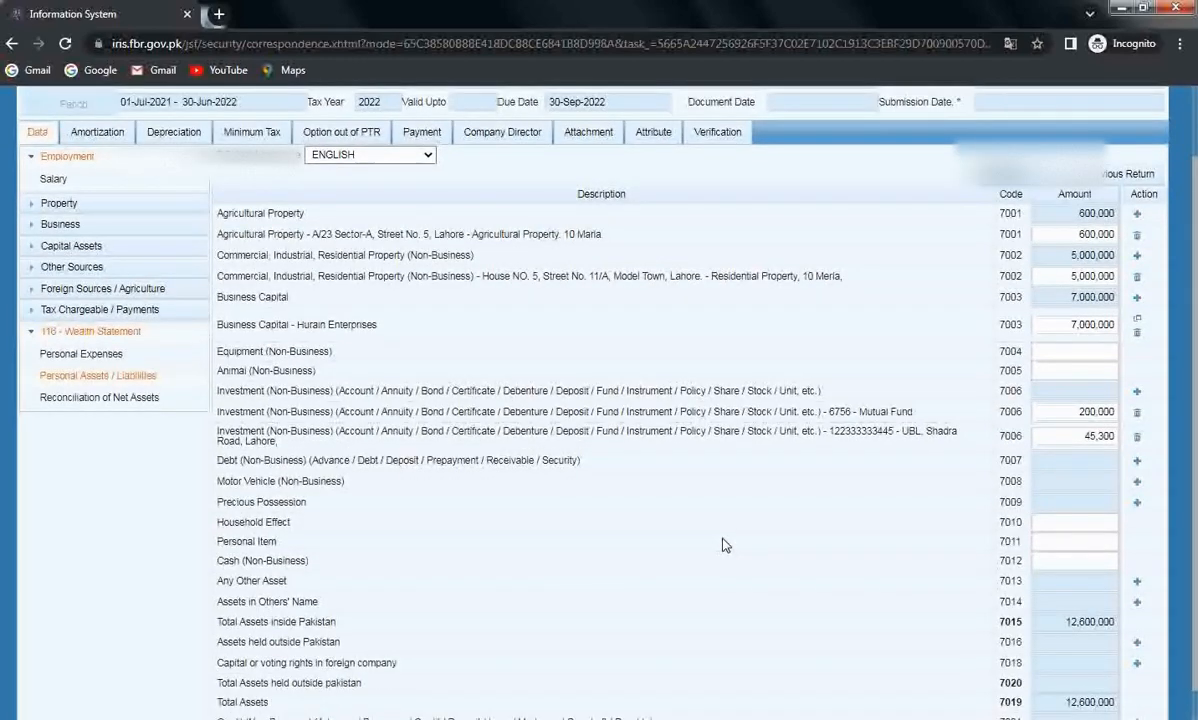
{"action": "scroll", "coordinate": [726, 545], "scroll_direction": "down", "scroll_amount": 1}
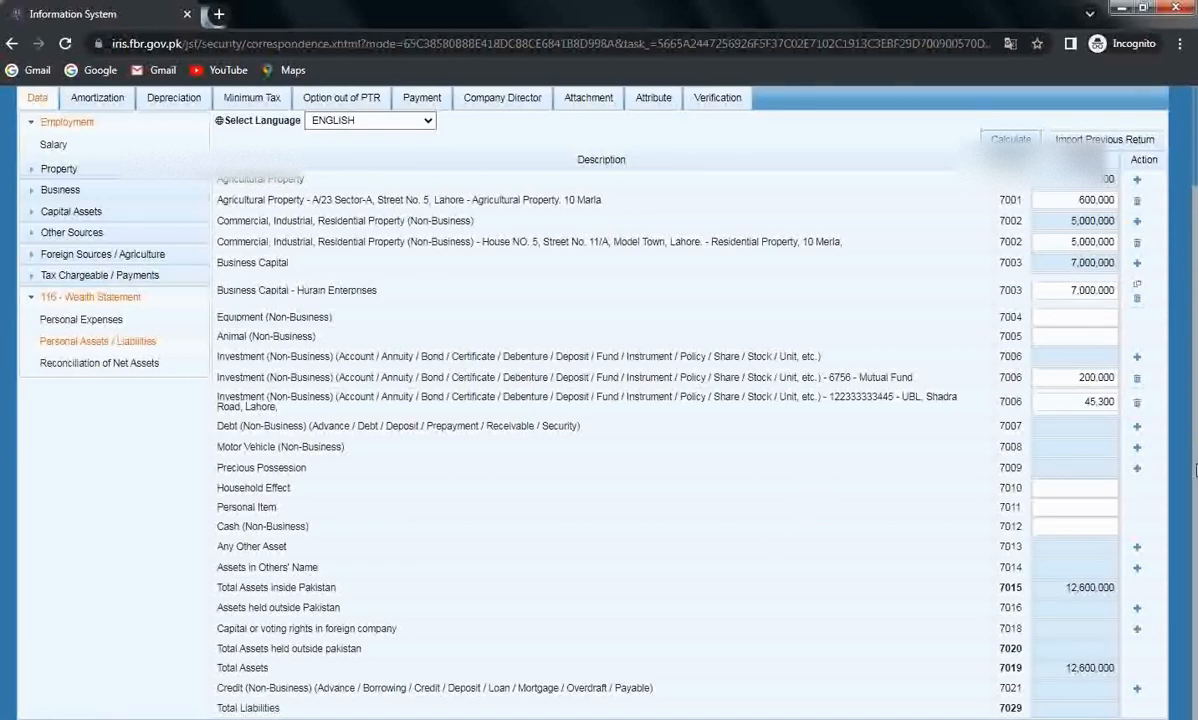
{"action": "left_click", "coordinate": [1062, 426]}
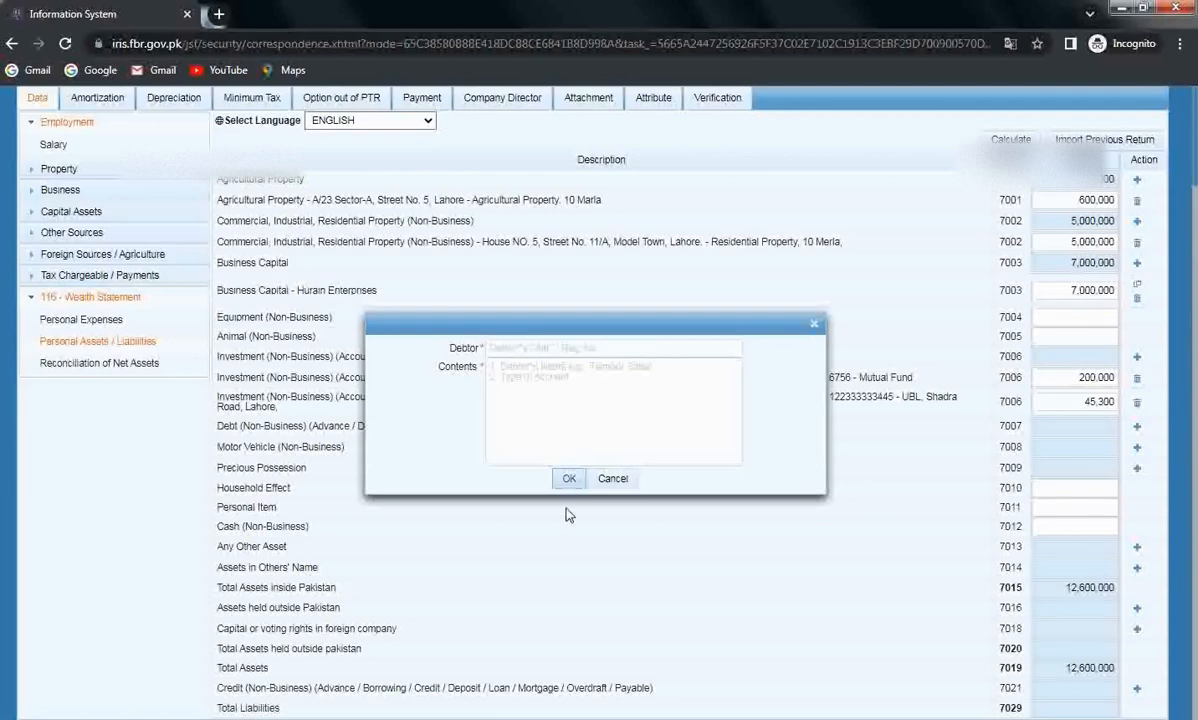
{"action": "left_click", "coordinate": [615, 481]}
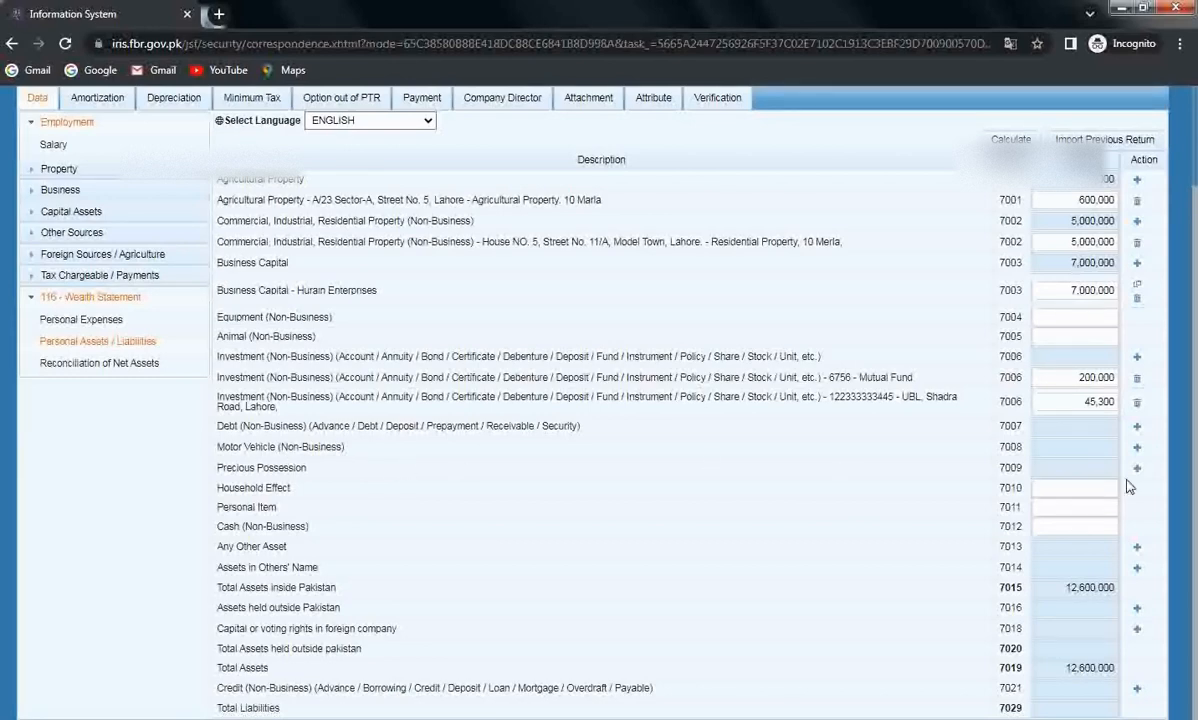
{"action": "left_click", "coordinate": [1138, 448]}
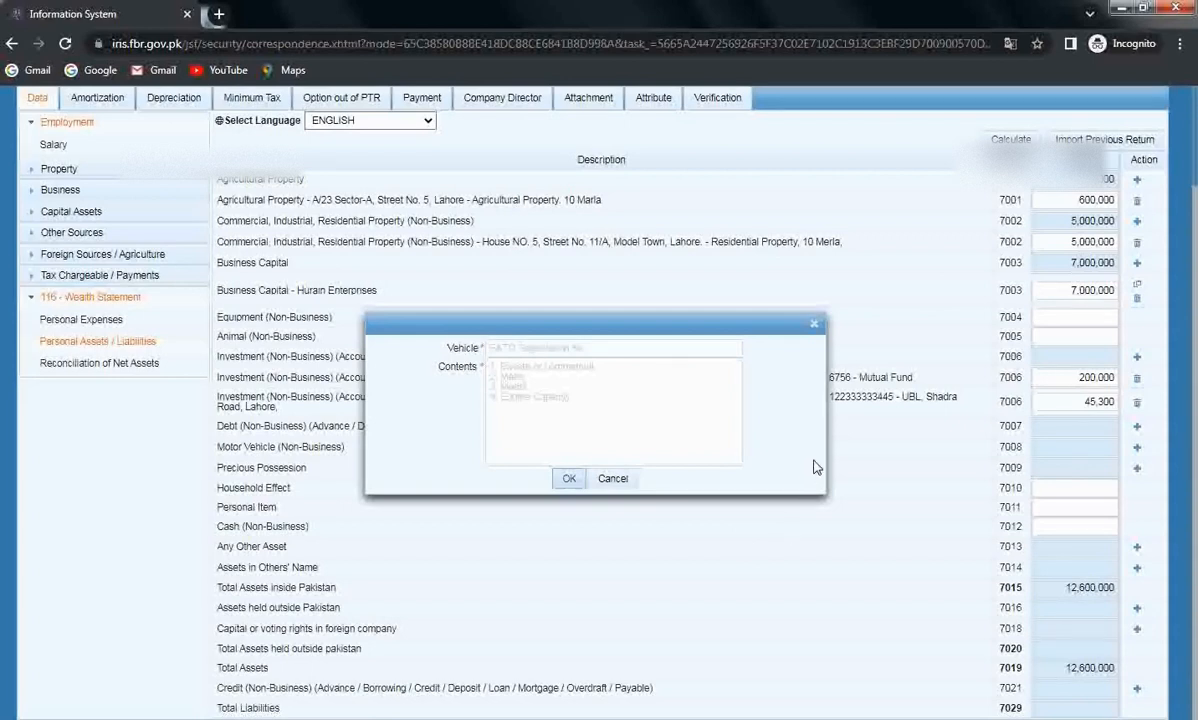
Add a Honda CIVIC, Model 2022 vehicle with its registration number, valued at 3,500,000.
{"action": "left_click", "coordinate": [657, 347]}
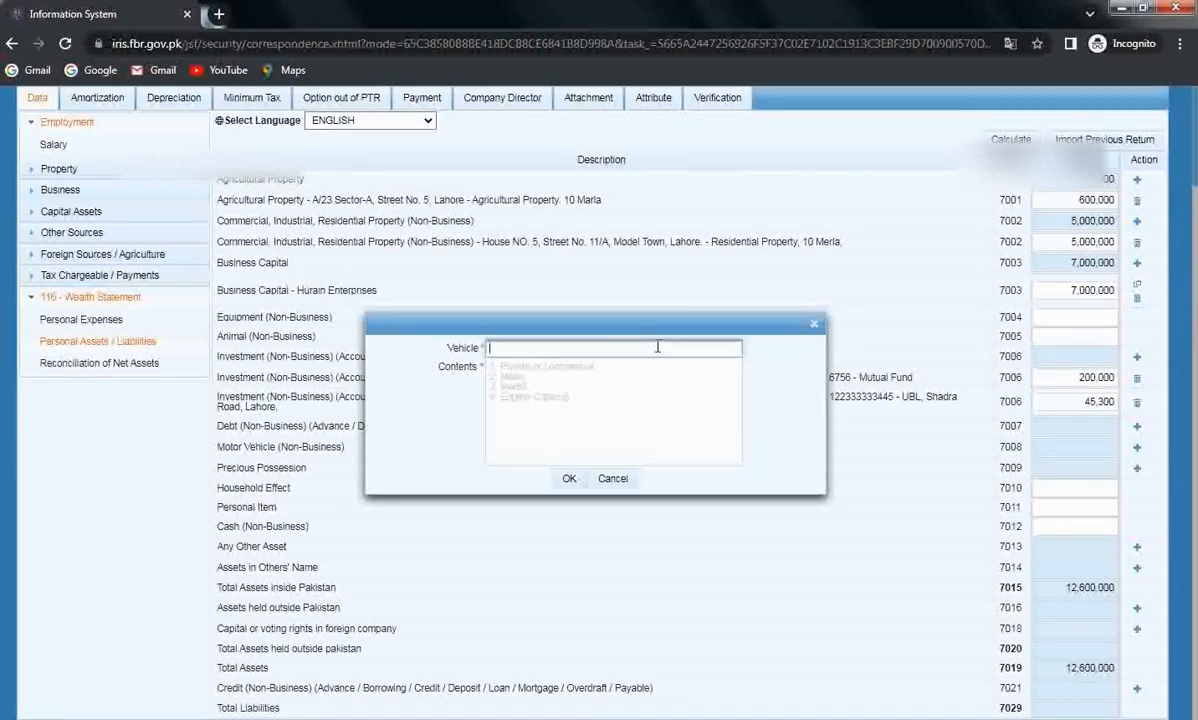
{"action": "type", "text": "JKL12345"}
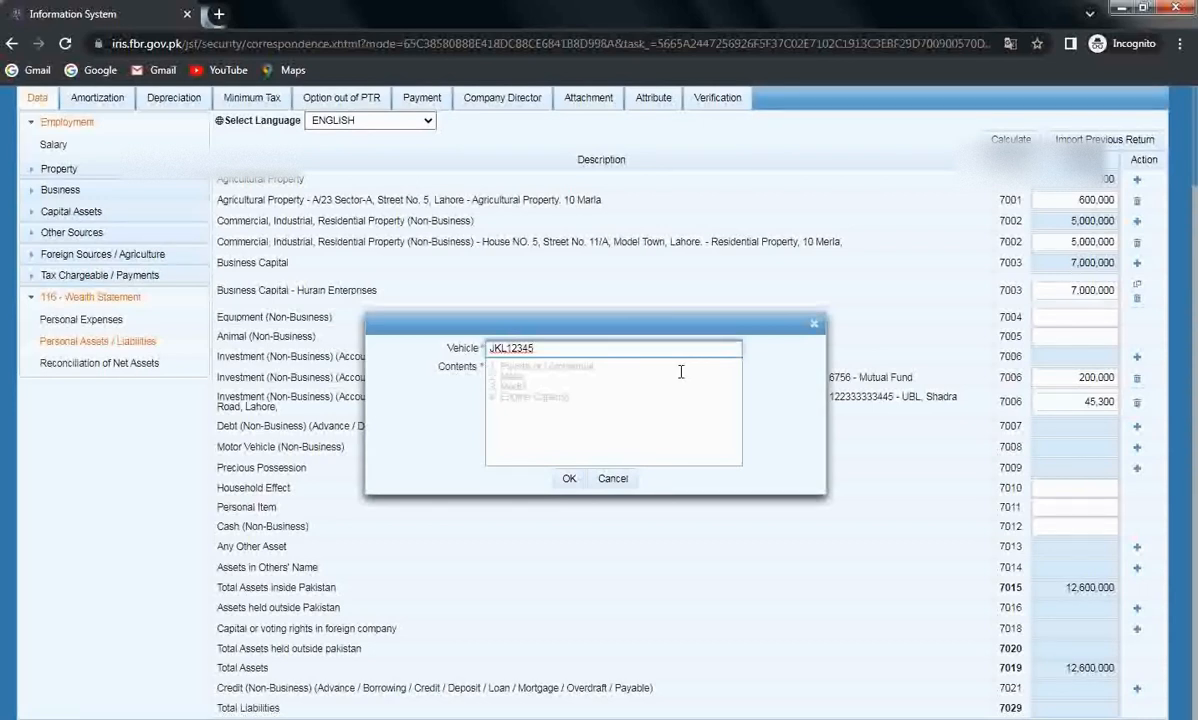
{"action": "left_click", "coordinate": [680, 372]}
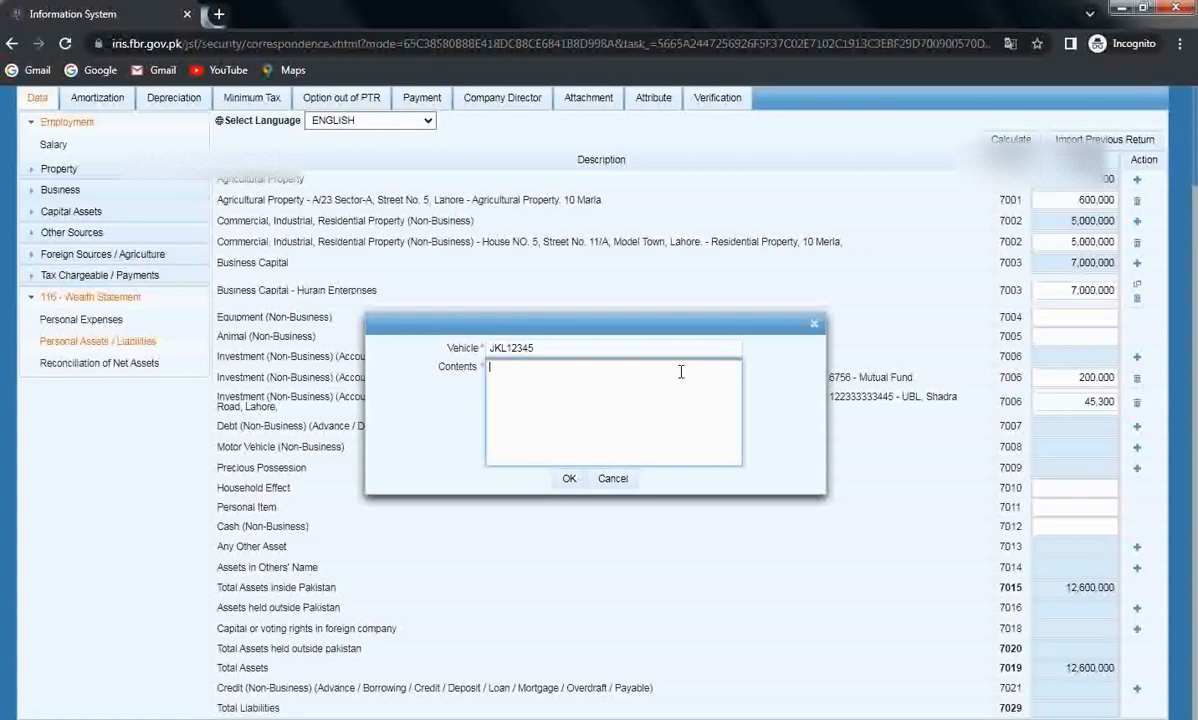
{"action": "type", "text": "Honda CIVIC, Model 2022"}
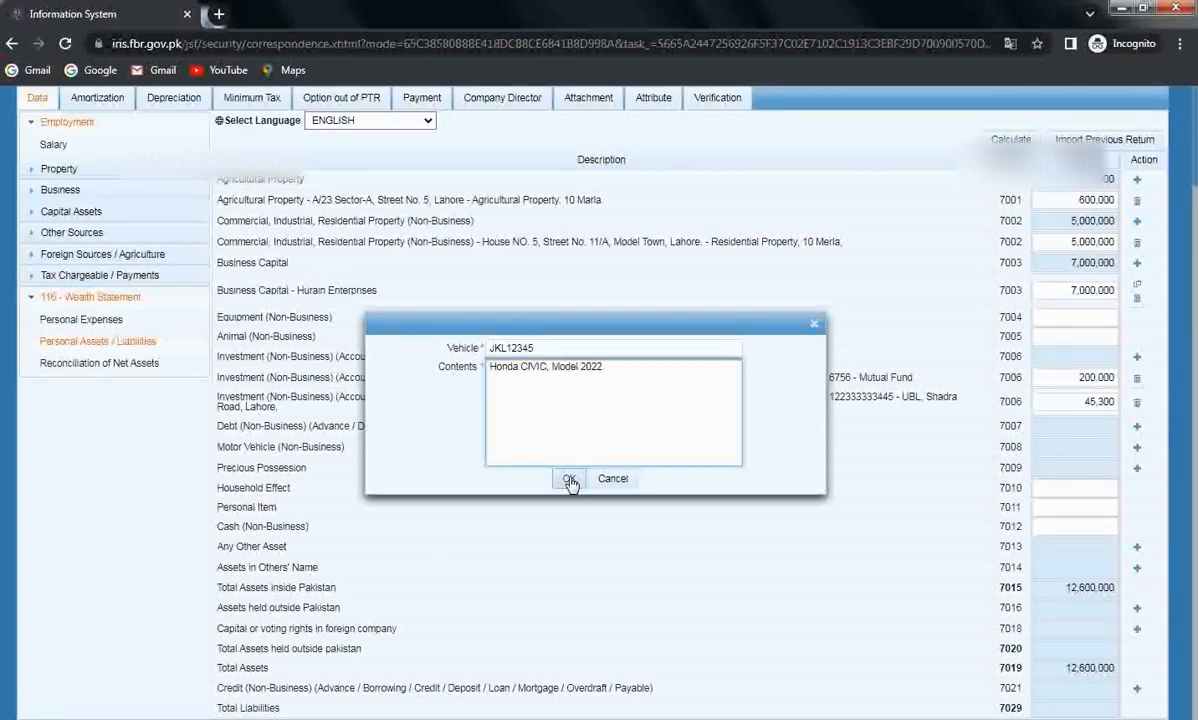
{"action": "left_click", "coordinate": [569, 480]}
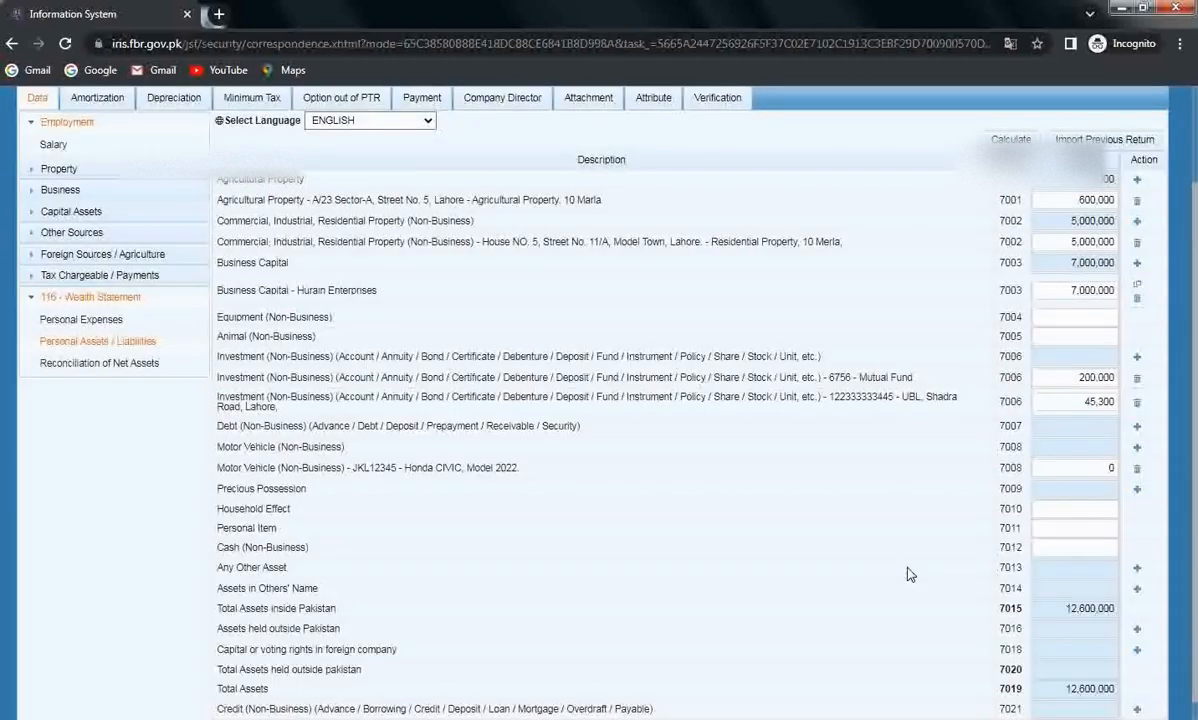
{"action": "left_click", "coordinate": [1056, 468]}
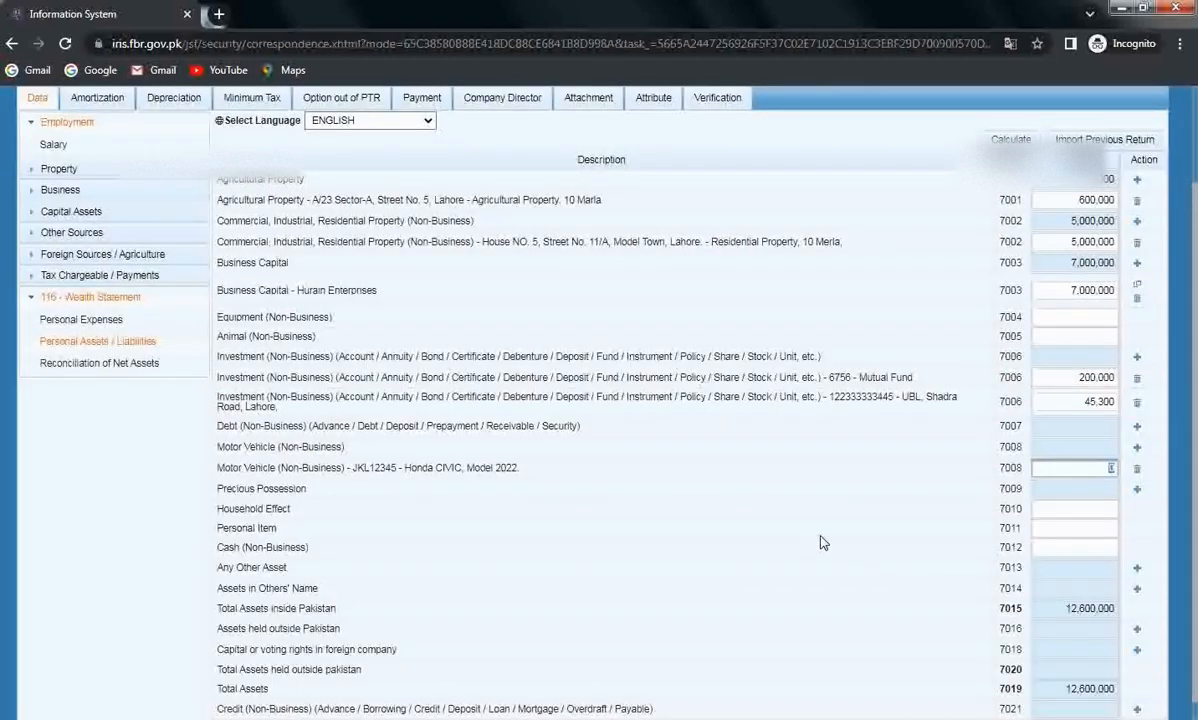
{"action": "type", "text": "3500000"}
{"action": "key", "text": "Return"}
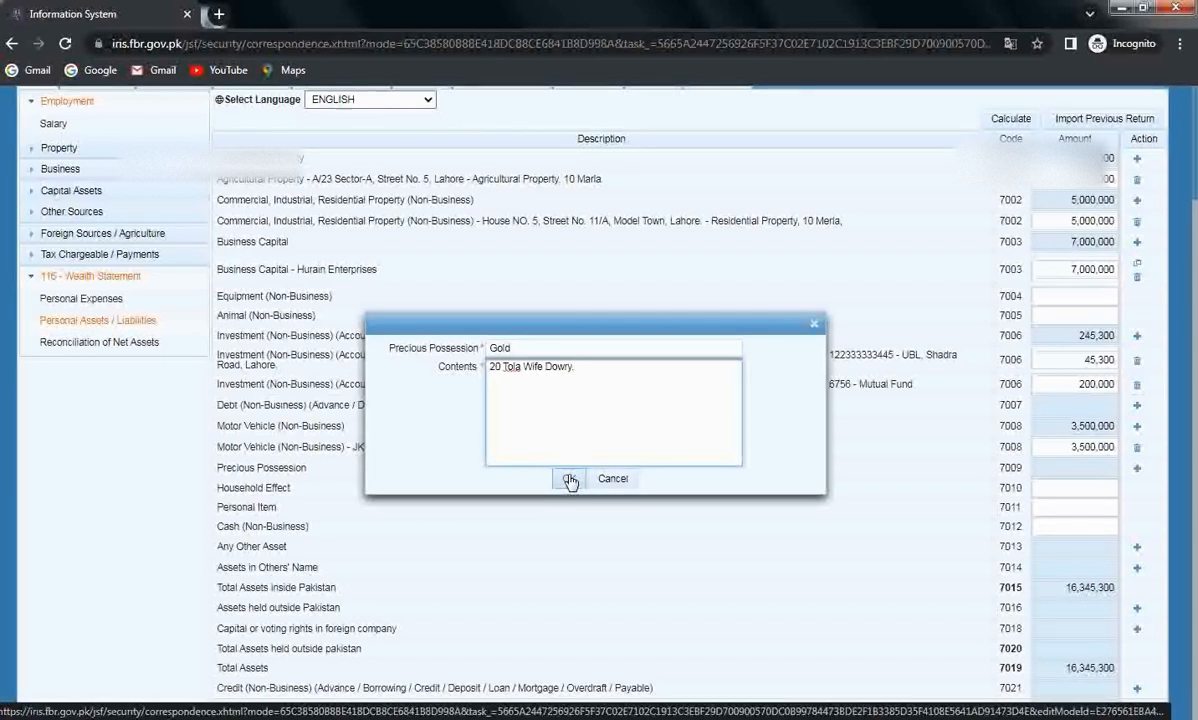
Add the Gold, 20 Tola Wife Dowry precious possession with amount 800,000.
{"action": "left_click", "coordinate": [569, 481]}
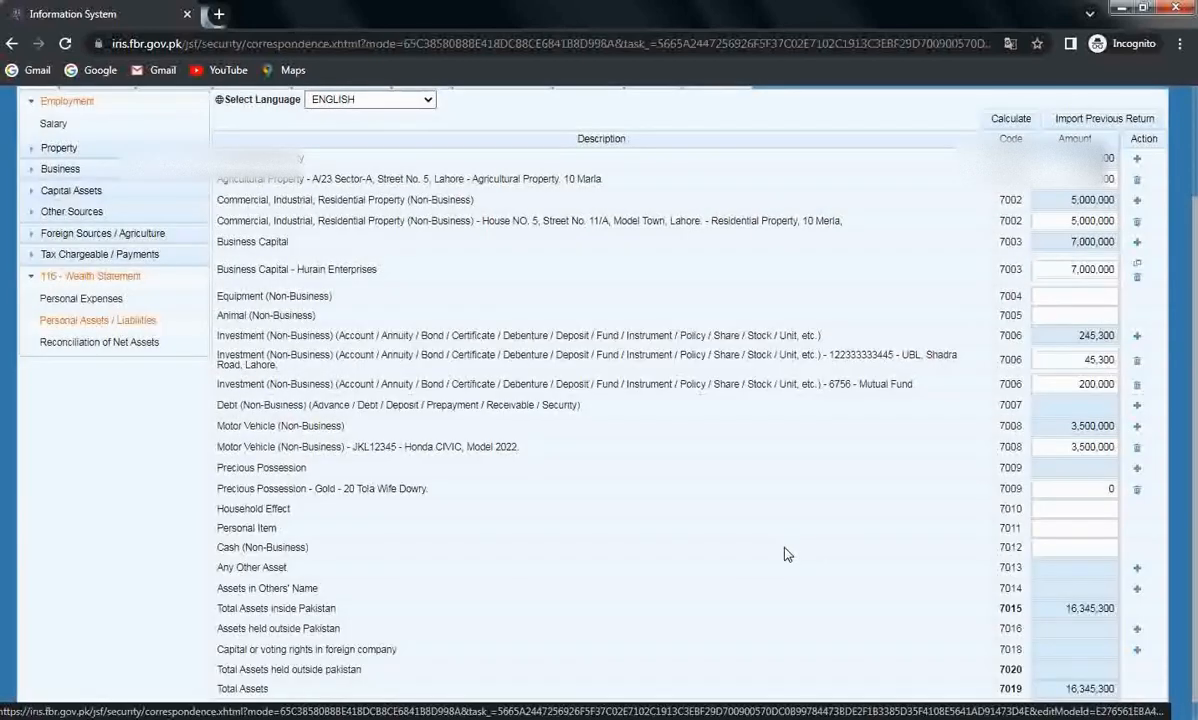
{"action": "left_click", "coordinate": [987, 489]}
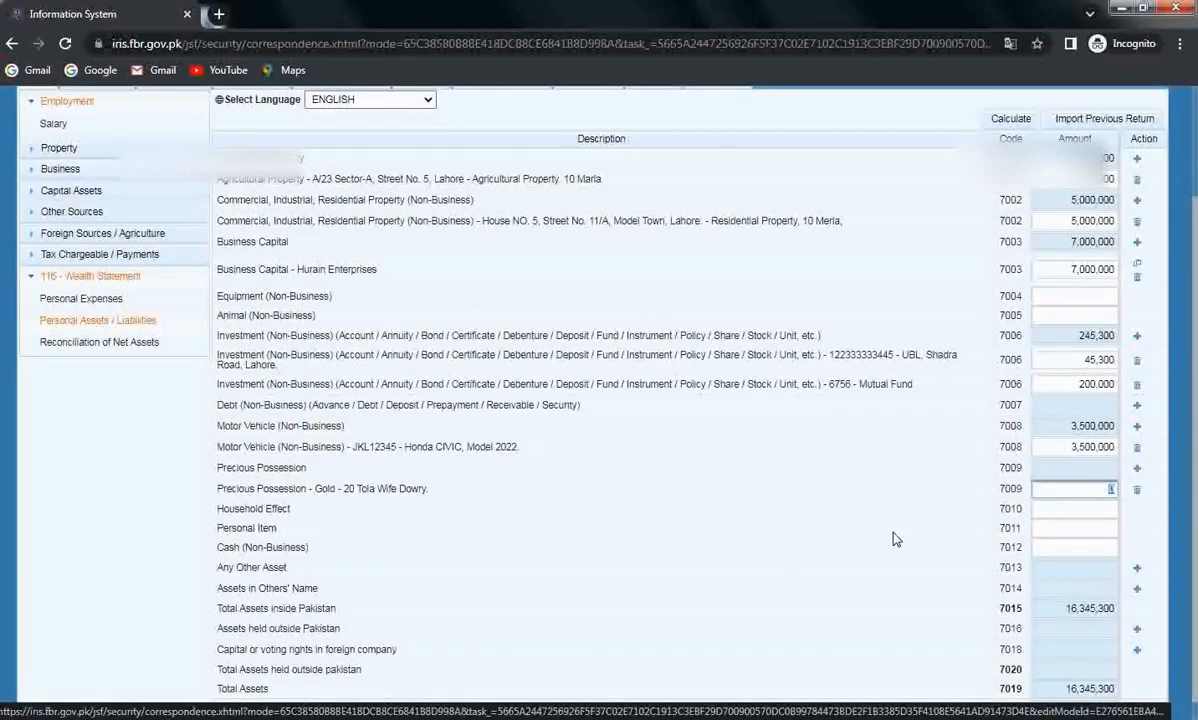
{"action": "type", "text": "800000"}
Enter 450,000 for Household Effect (7010).
{"action": "left_click", "coordinate": [1058, 510]}
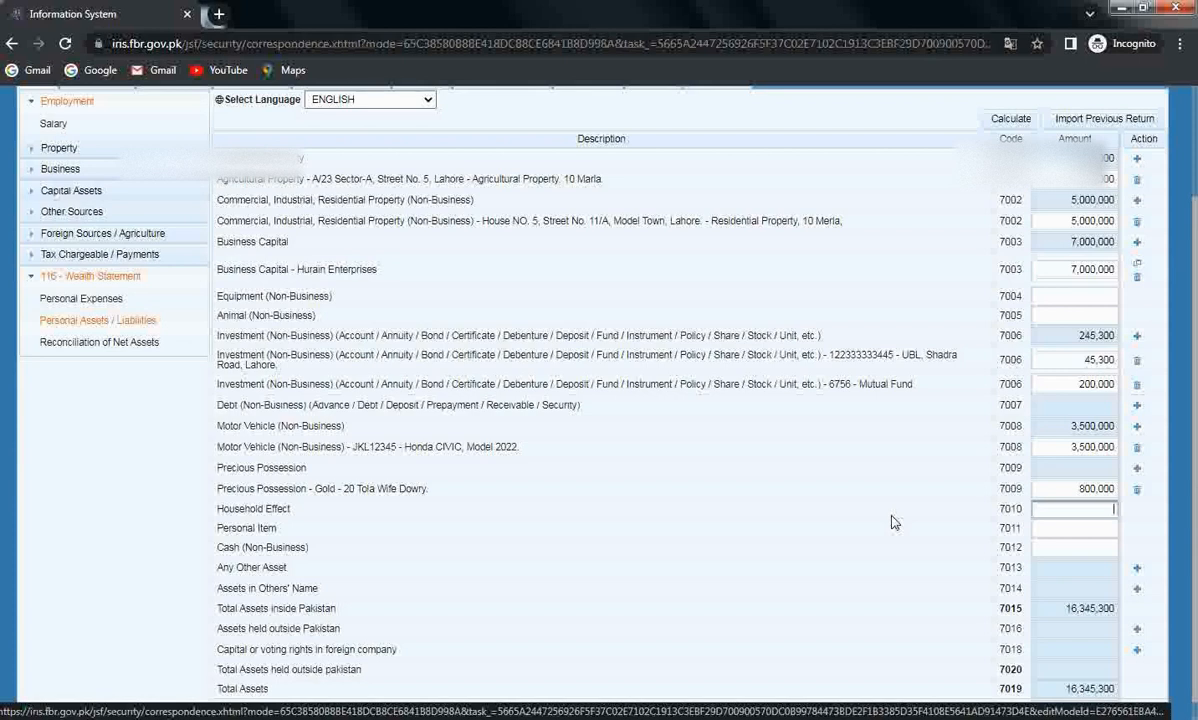
{"action": "type", "text": "450000"}
{"action": "left_click", "coordinate": [891, 516]}
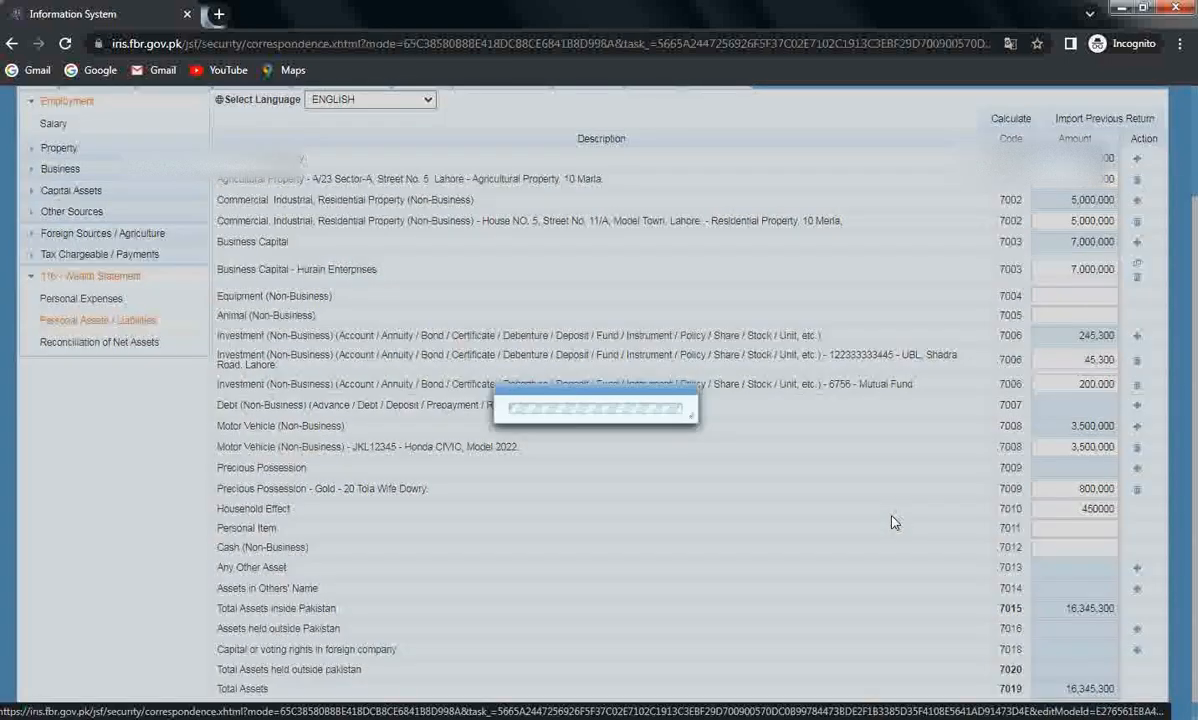
Recalculate the asset totals so Total Assets read 17,595,300.
{"action": "left_click", "coordinate": [1100, 525]}
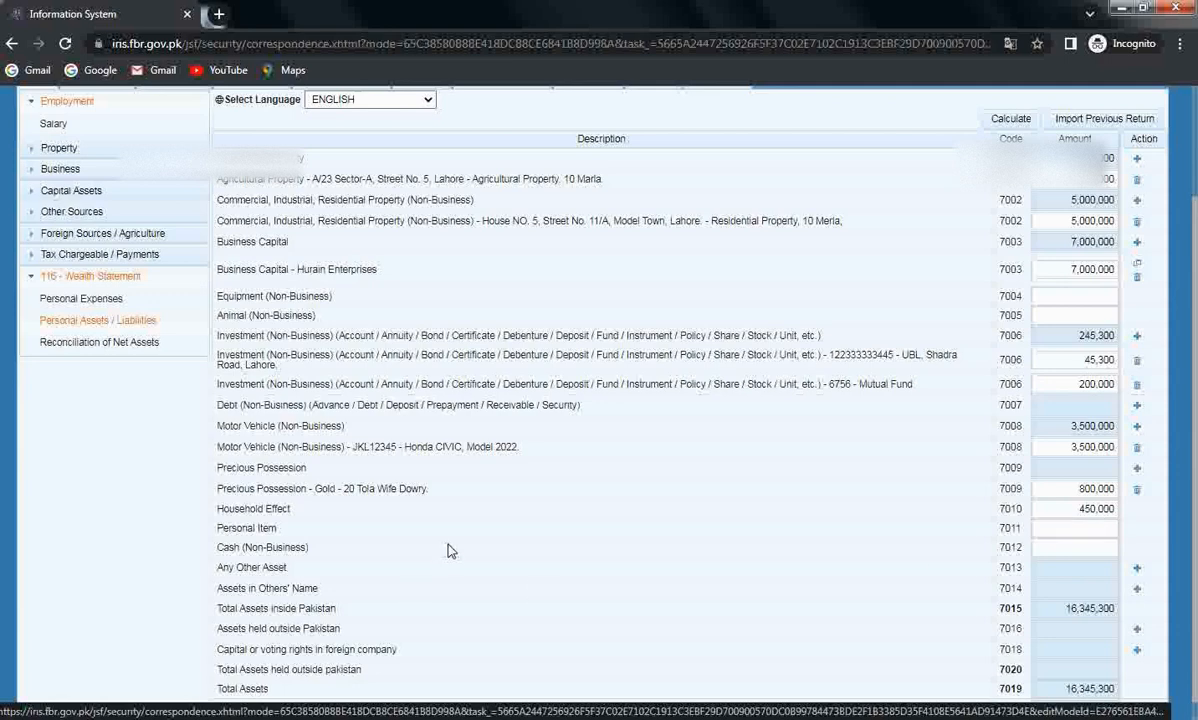
{"action": "scroll", "coordinate": [400, 520], "scroll_direction": "down", "scroll_amount": 1}
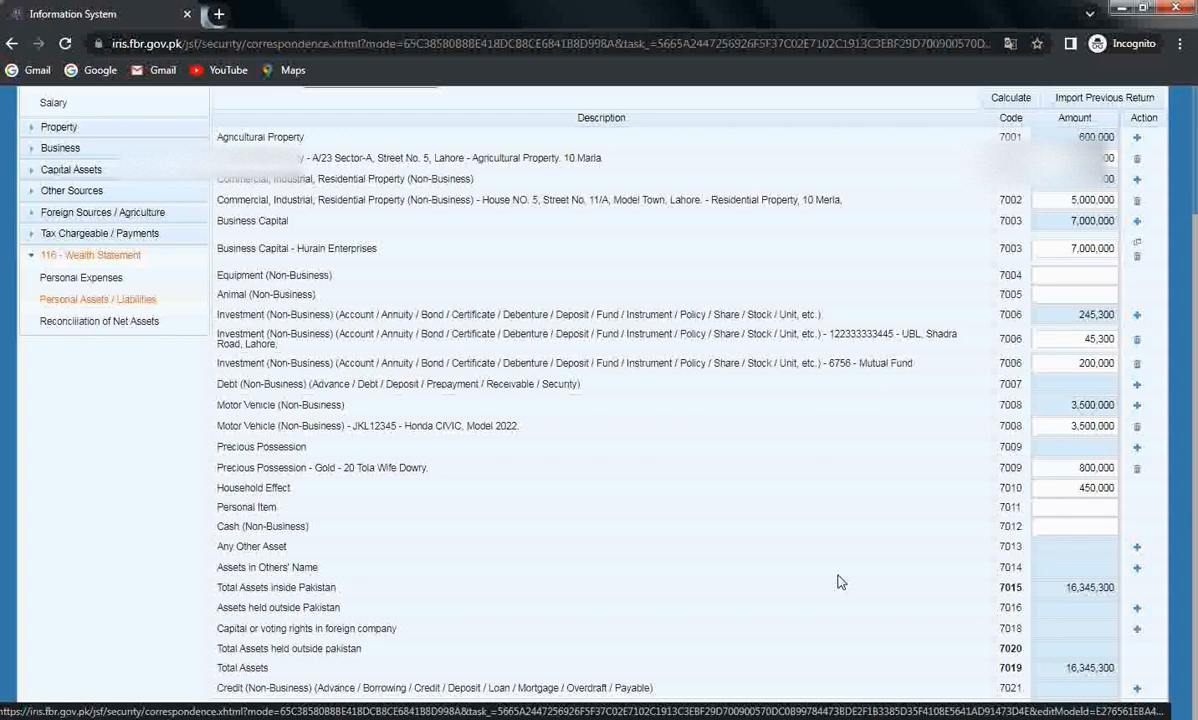
{"action": "left_click", "coordinate": [995, 102]}
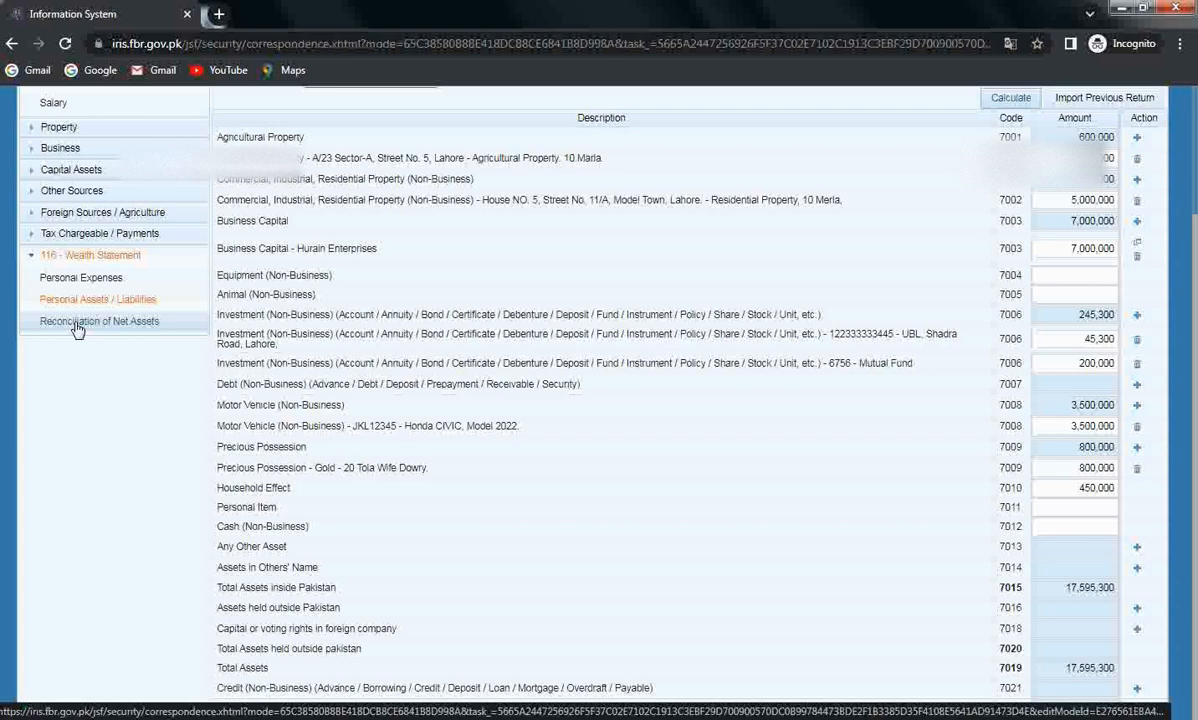
Go to Reconciliation of Net Assets under 116 - Wealth Statement.
{"action": "left_click", "coordinate": [77, 328]}
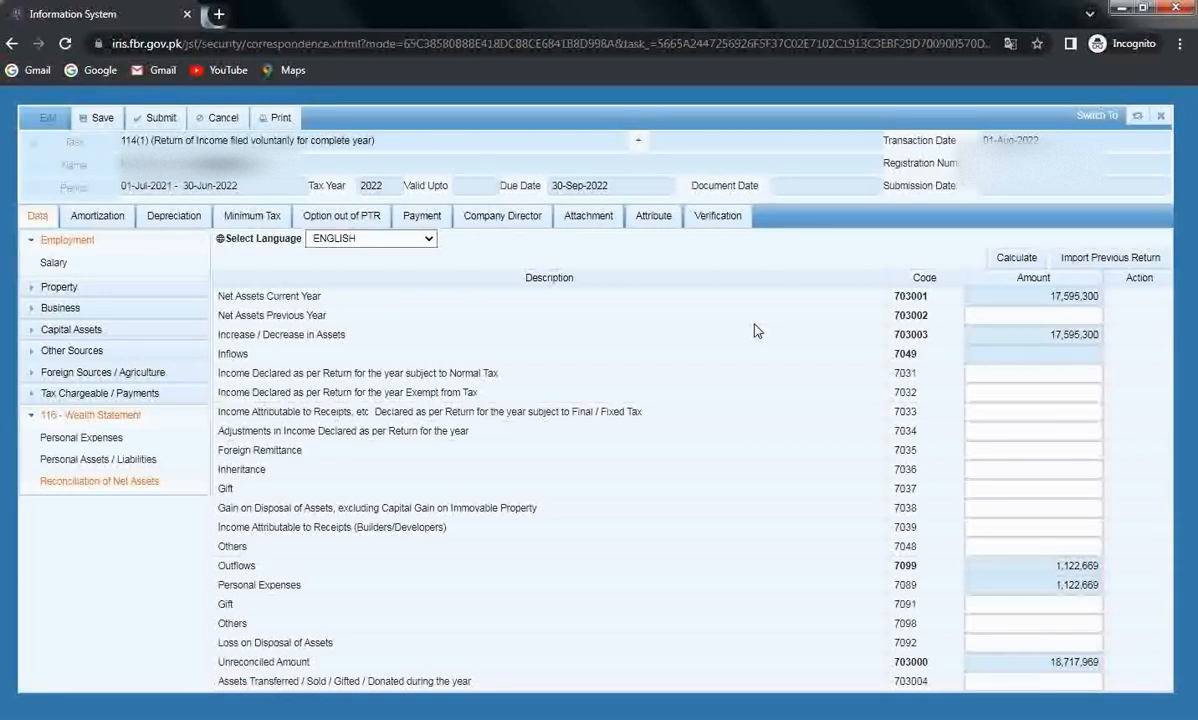
Set Net Assets Previous Year to 17,000,000 and recalculate the reconciliation.
{"action": "left_click", "coordinate": [1024, 314]}
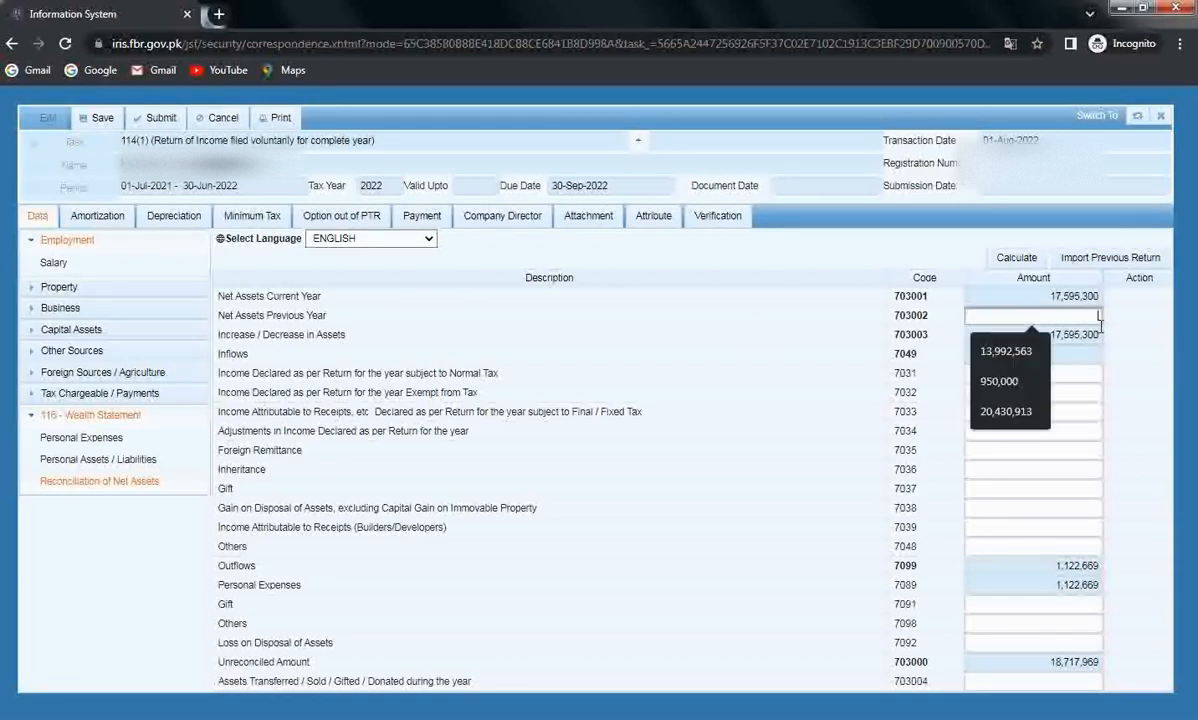
{"action": "type", "text": "0"}
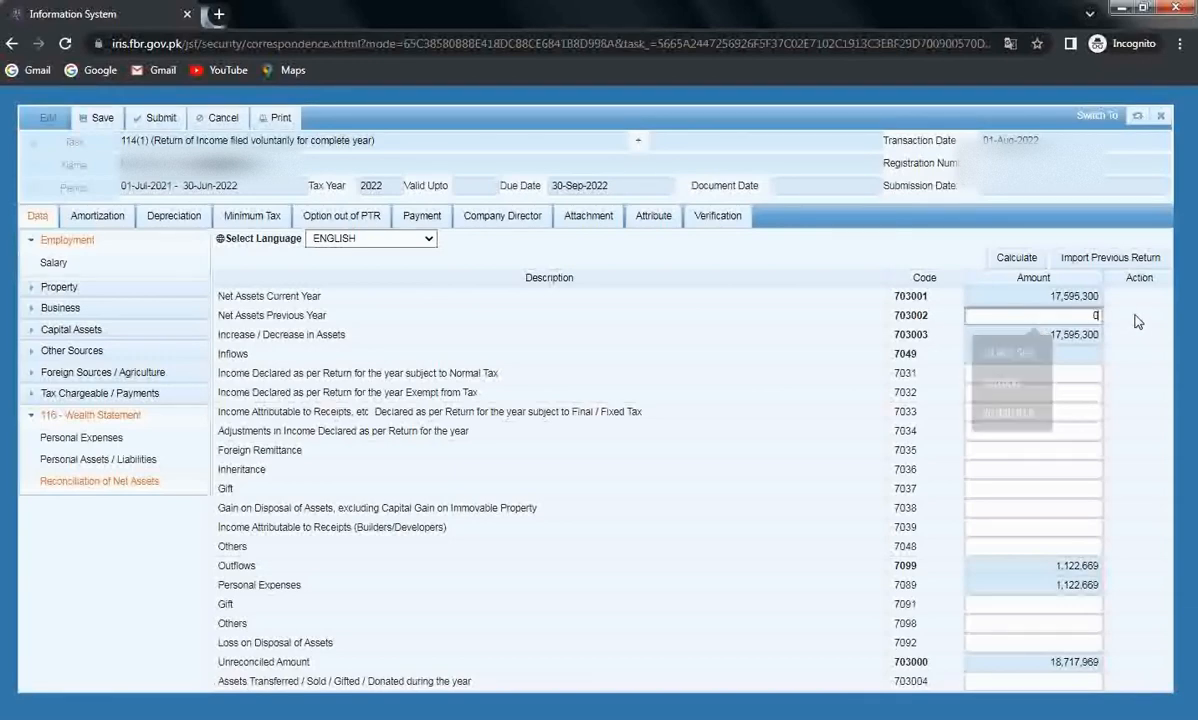
{"action": "left_click", "coordinate": [1140, 352]}
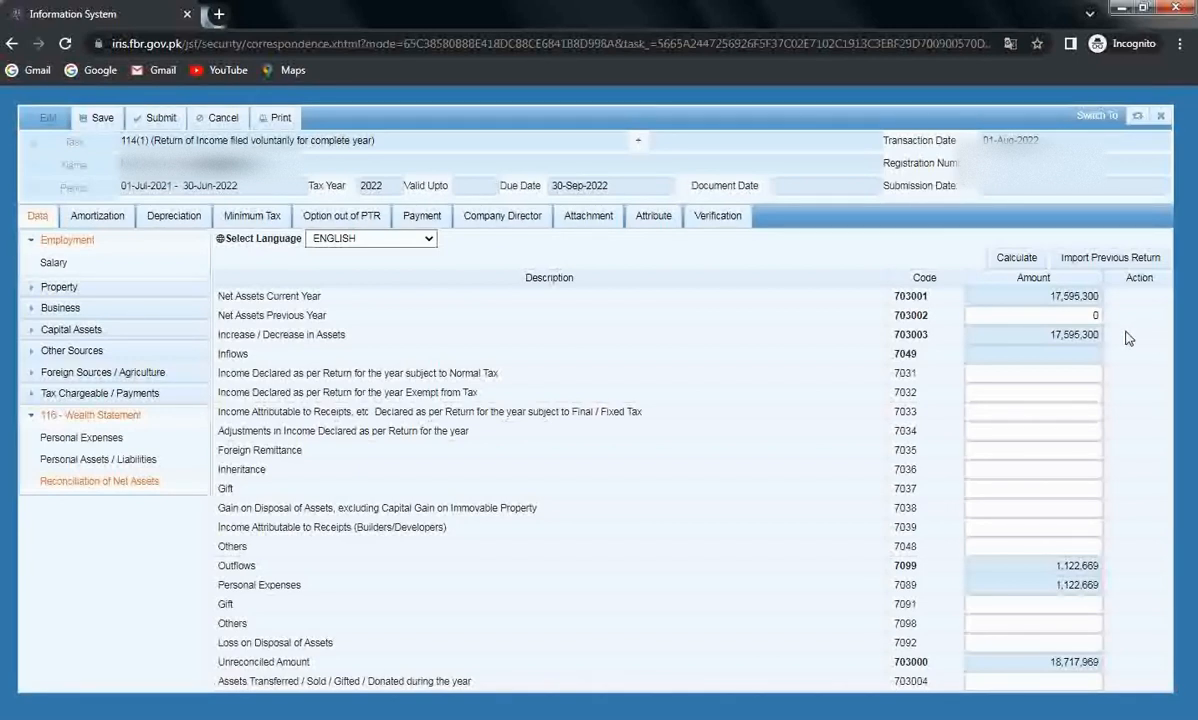
{"action": "left_click", "coordinate": [1085, 315]}
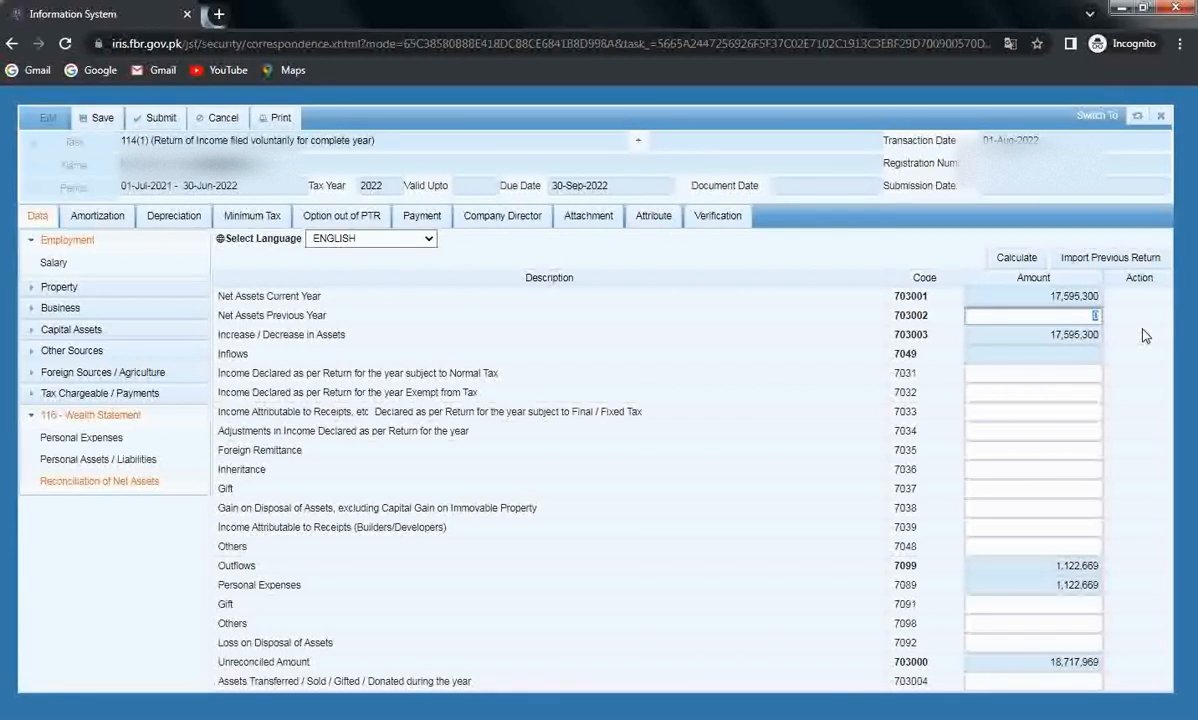
{"action": "type", "text": "17000000"}
{"action": "left_click", "coordinate": [1005, 261]}
{"action": "left_click", "coordinate": [1005, 261]}
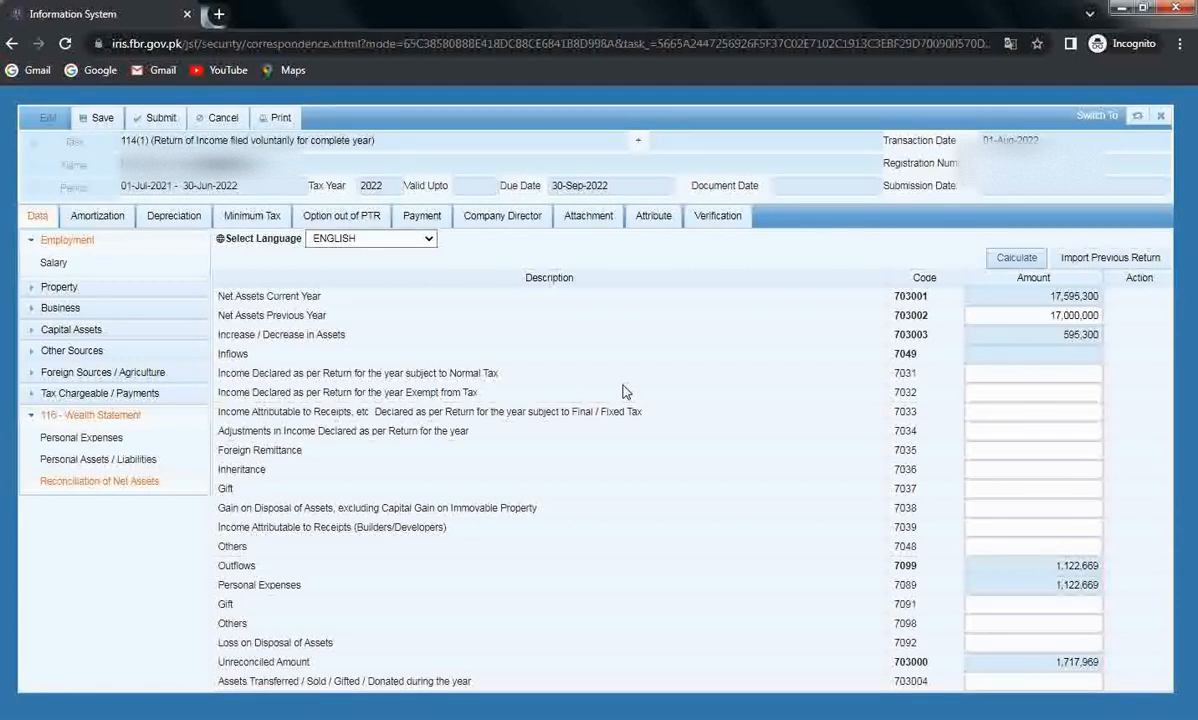
{"action": "left_click", "coordinate": [62, 414]}
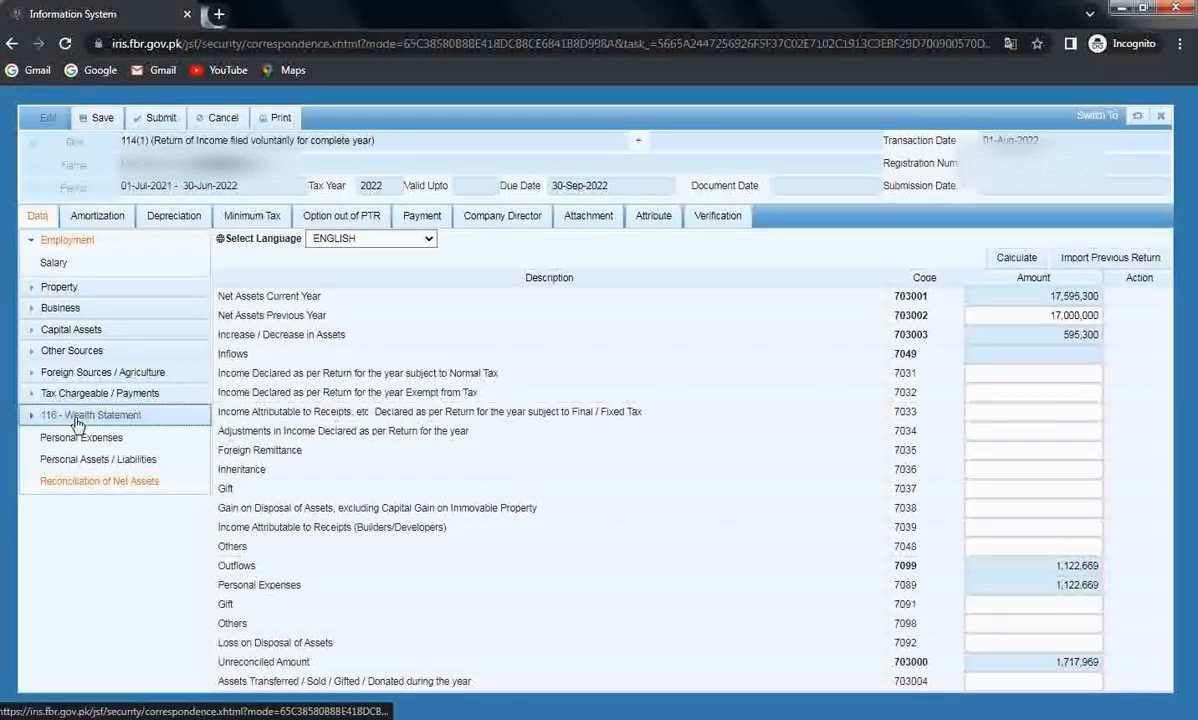
{"action": "left_click", "coordinate": [61, 310]}
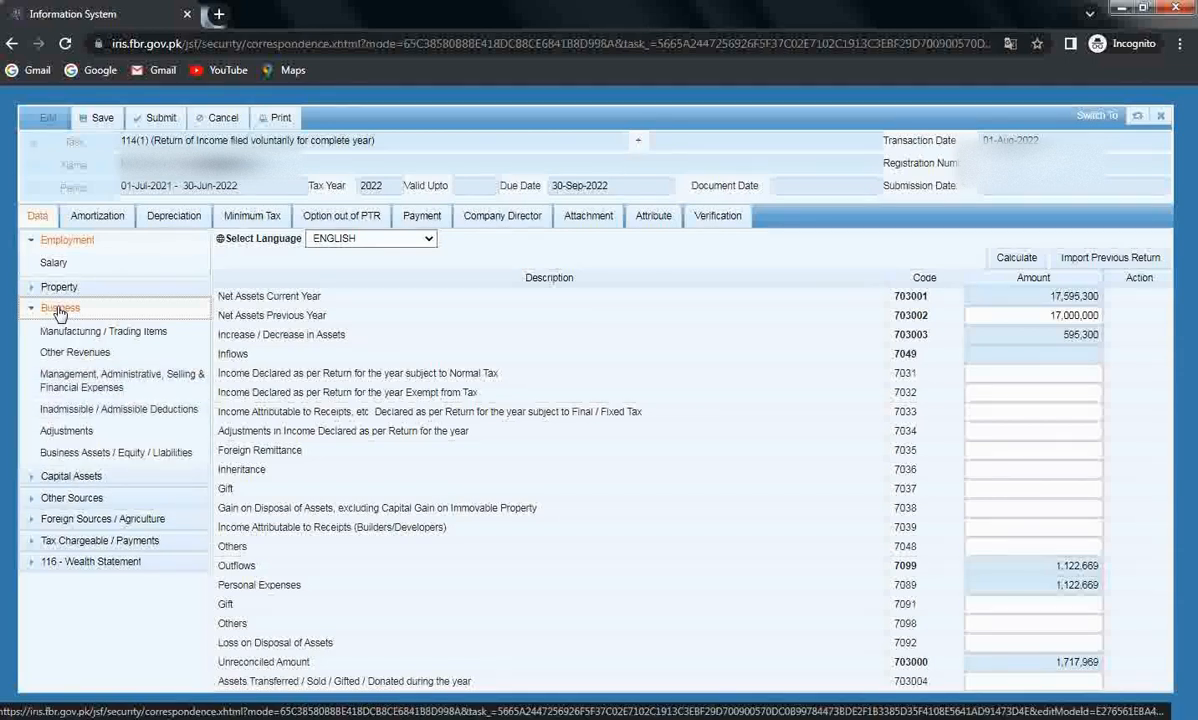
{"action": "left_click", "coordinate": [59, 310]}
{"action": "left_click", "coordinate": [76, 395]}
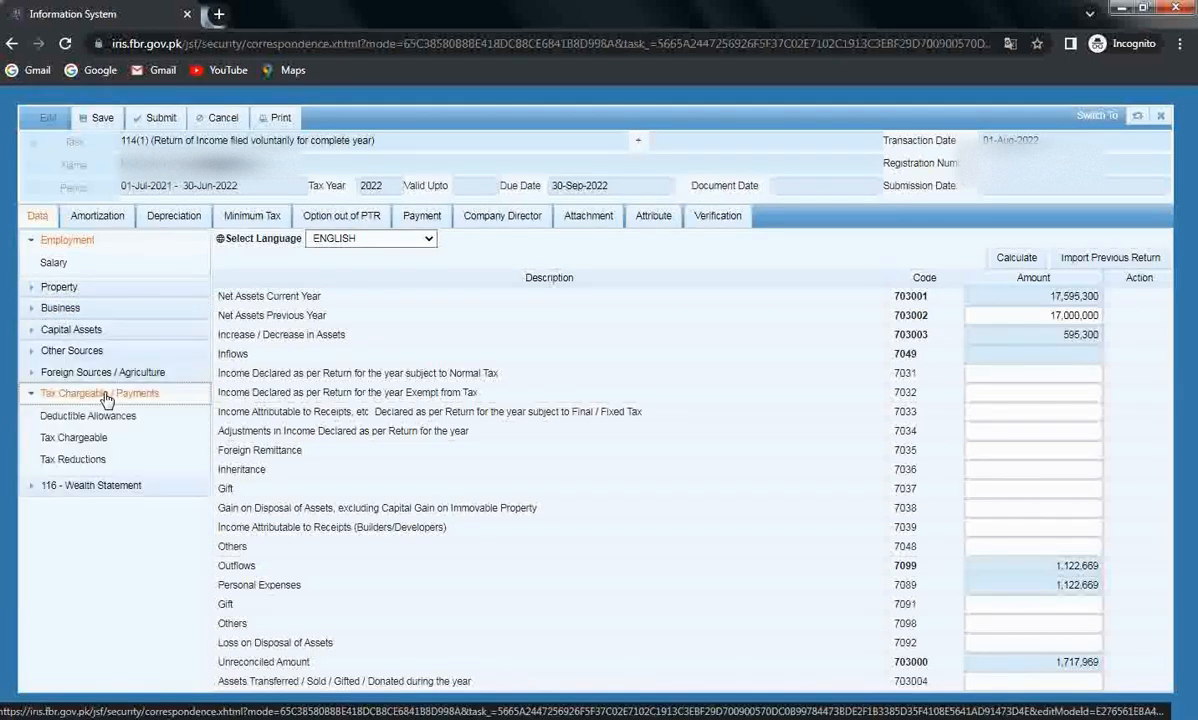
{"action": "left_click", "coordinate": [84, 560]}
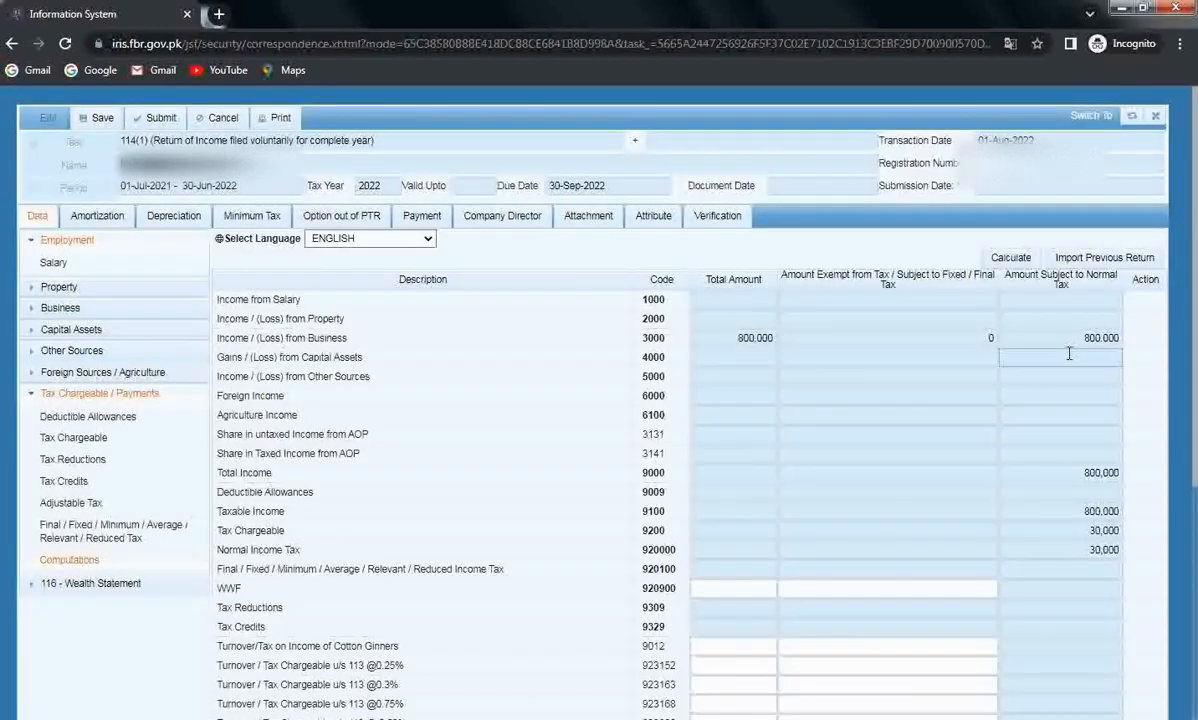
{"action": "left_click", "coordinate": [1074, 338]}
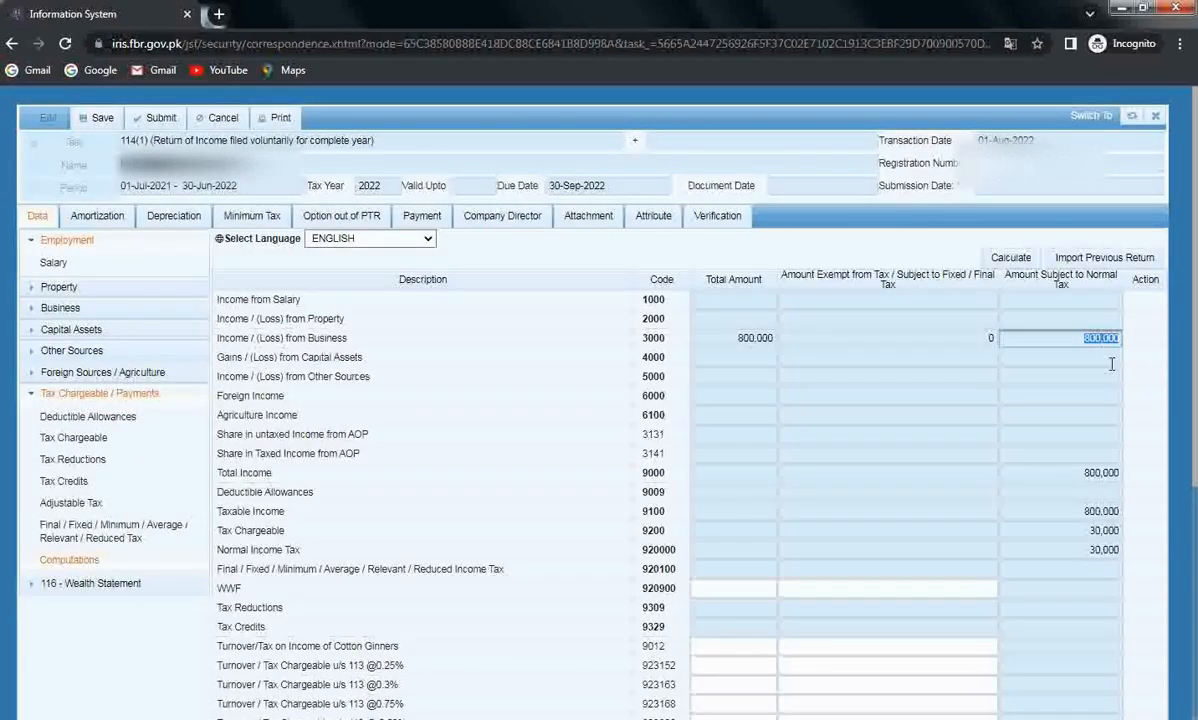
{"action": "left_click", "coordinate": [45, 393]}
{"action": "left_click", "coordinate": [110, 418]}
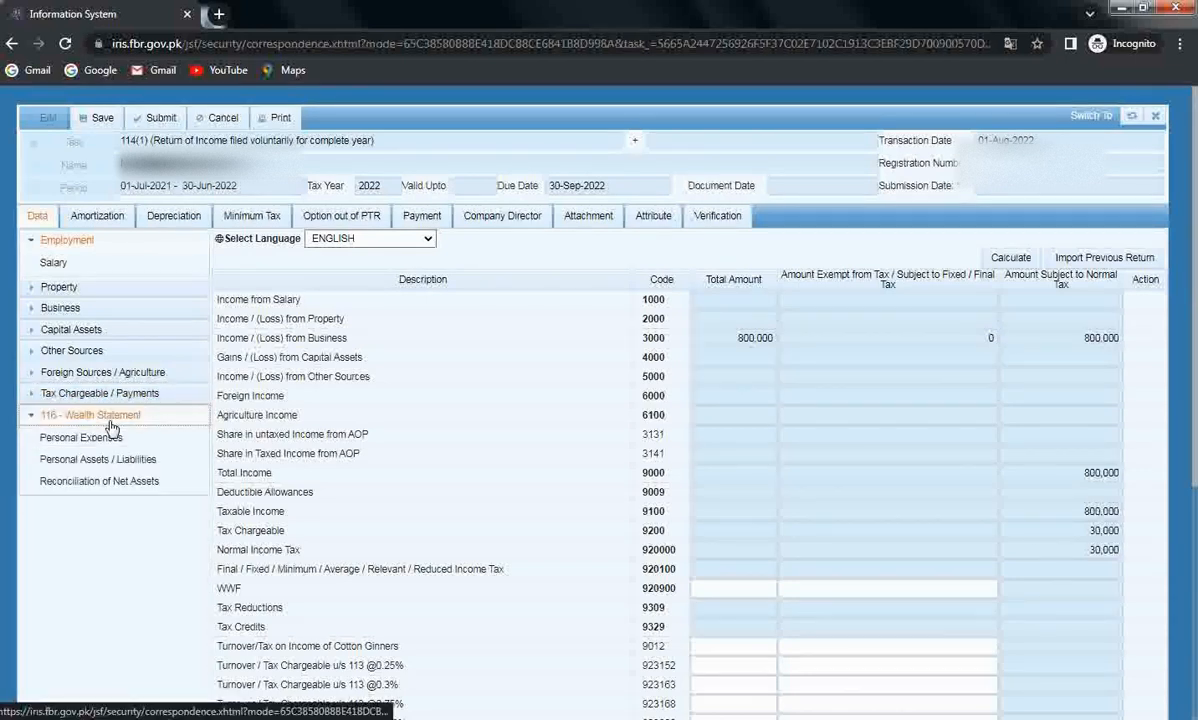
{"action": "left_click", "coordinate": [125, 483]}
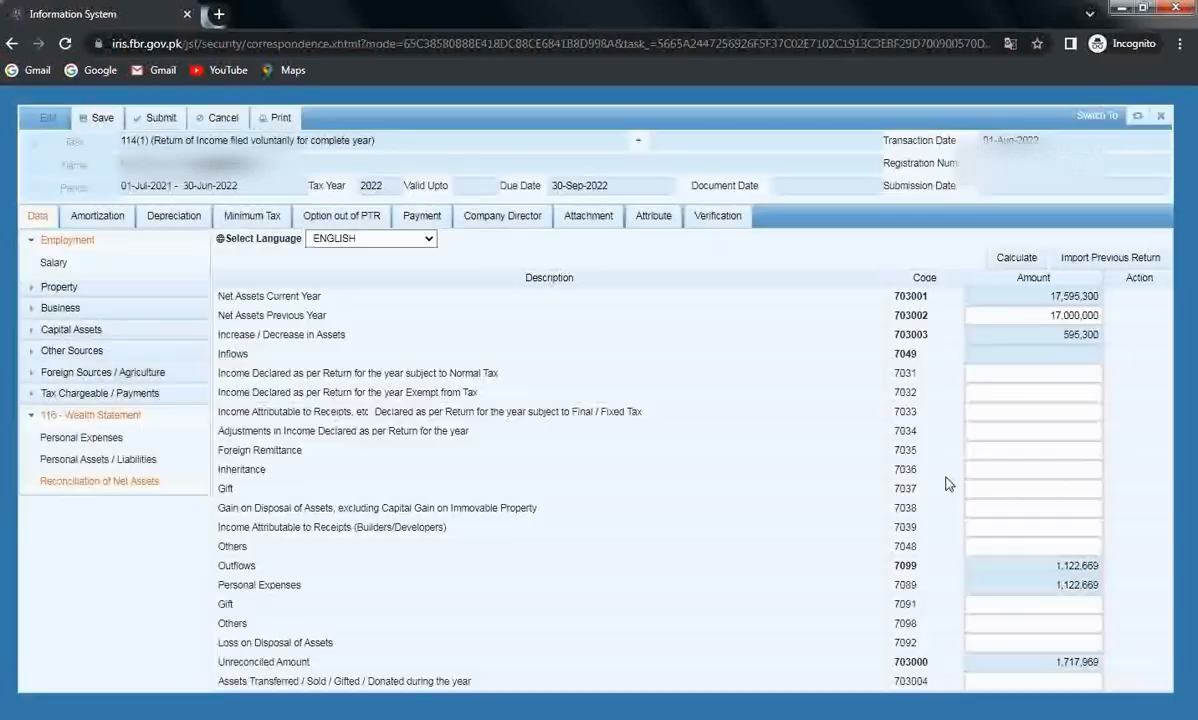
{"action": "left_click", "coordinate": [1030, 374]}
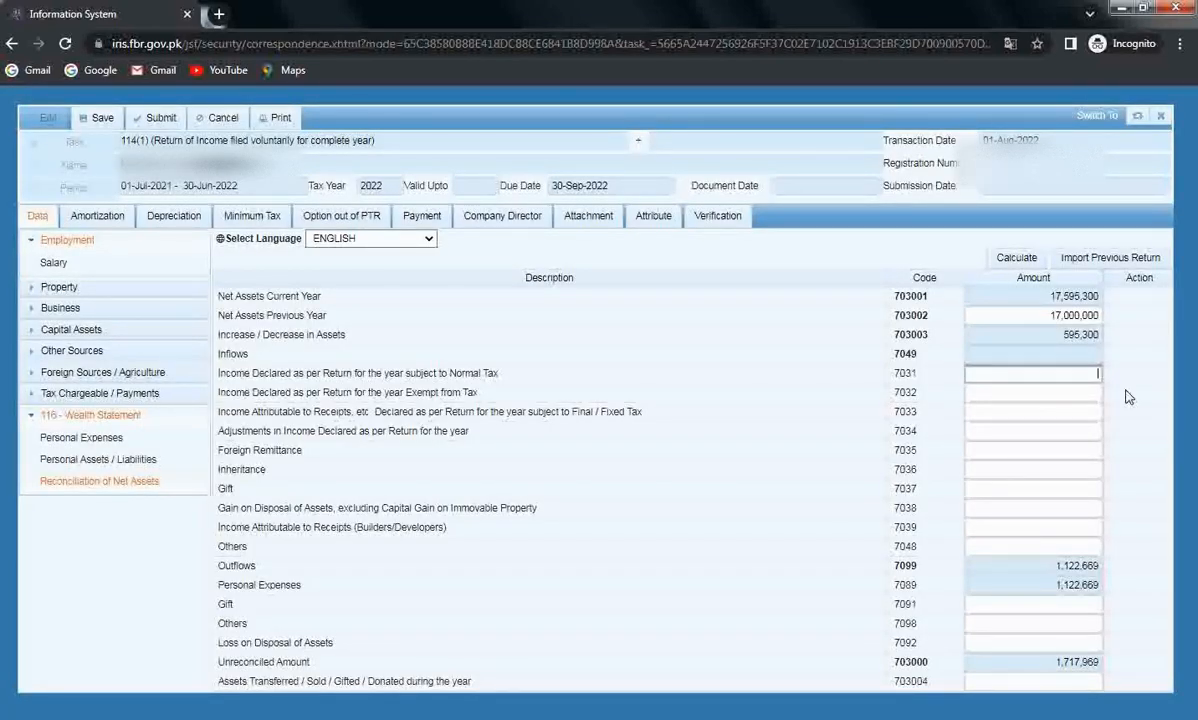
Enter 800,000 as income subject to normal tax (7031) and recalculate.
{"action": "type", "text": "8000000"}
{"action": "left_click", "coordinate": [1018, 259]}
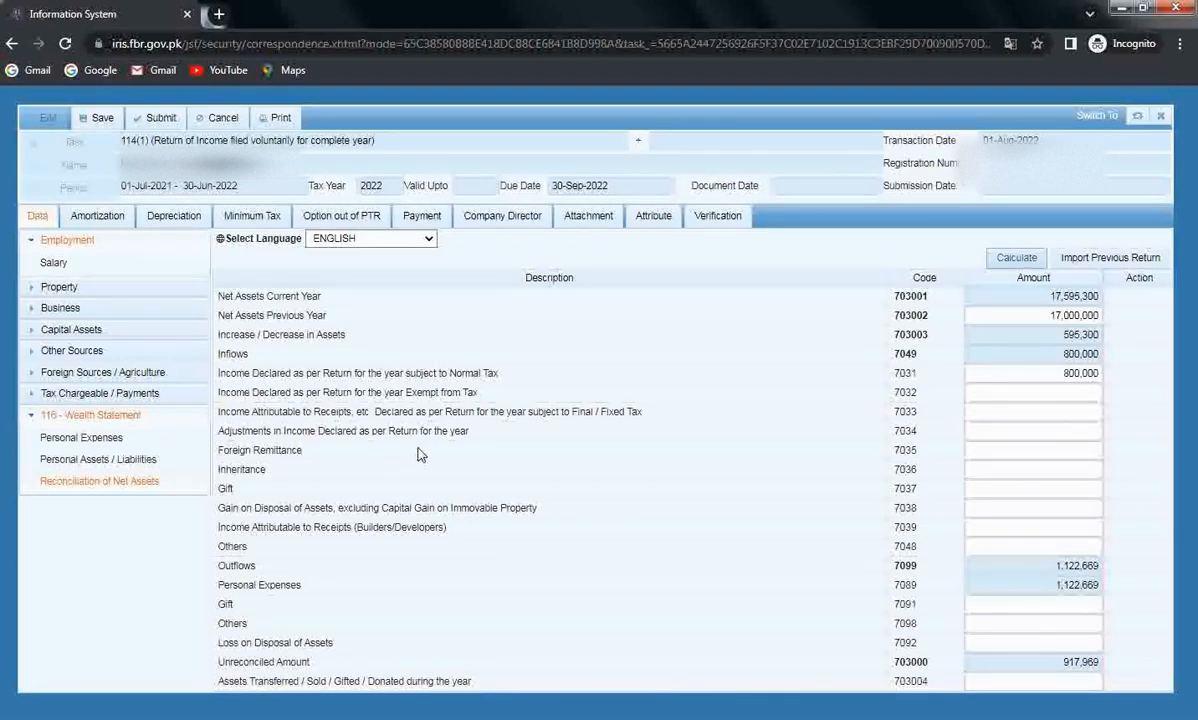
{"action": "left_click", "coordinate": [987, 449]}
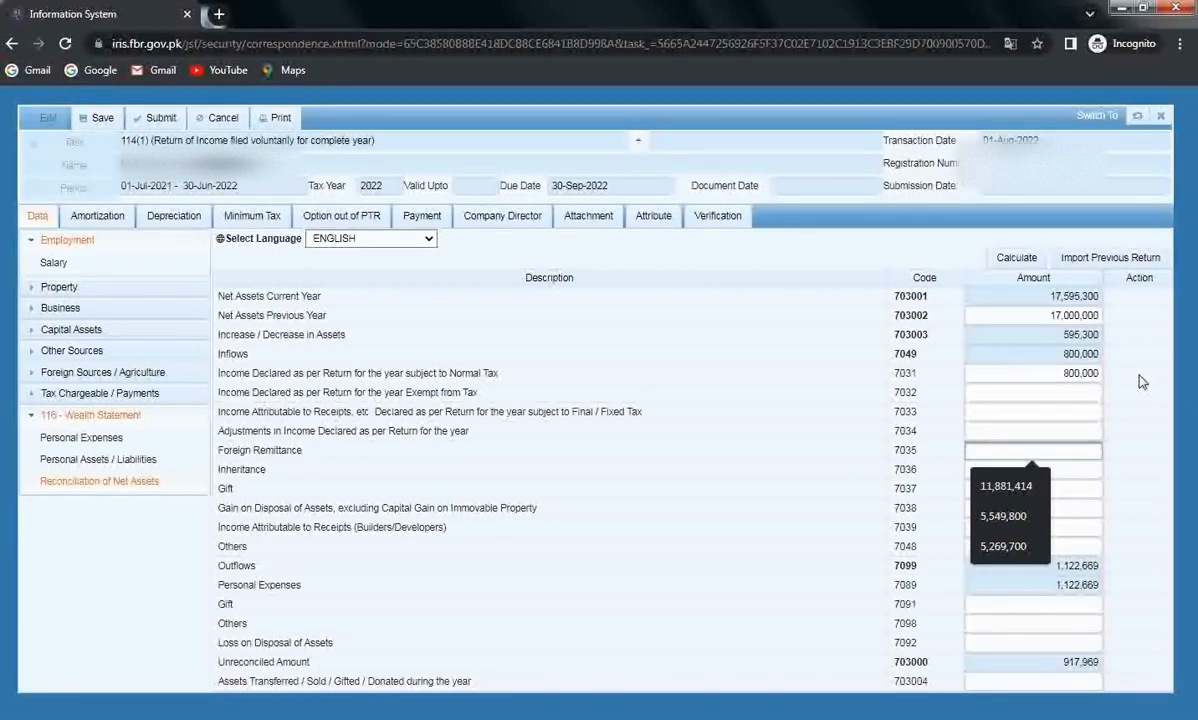
Enter 1,000,000 as Foreign Remittance (7035) and recalculate, leaving -82,031 unreconciled.
{"action": "type", "text": "1000000"}
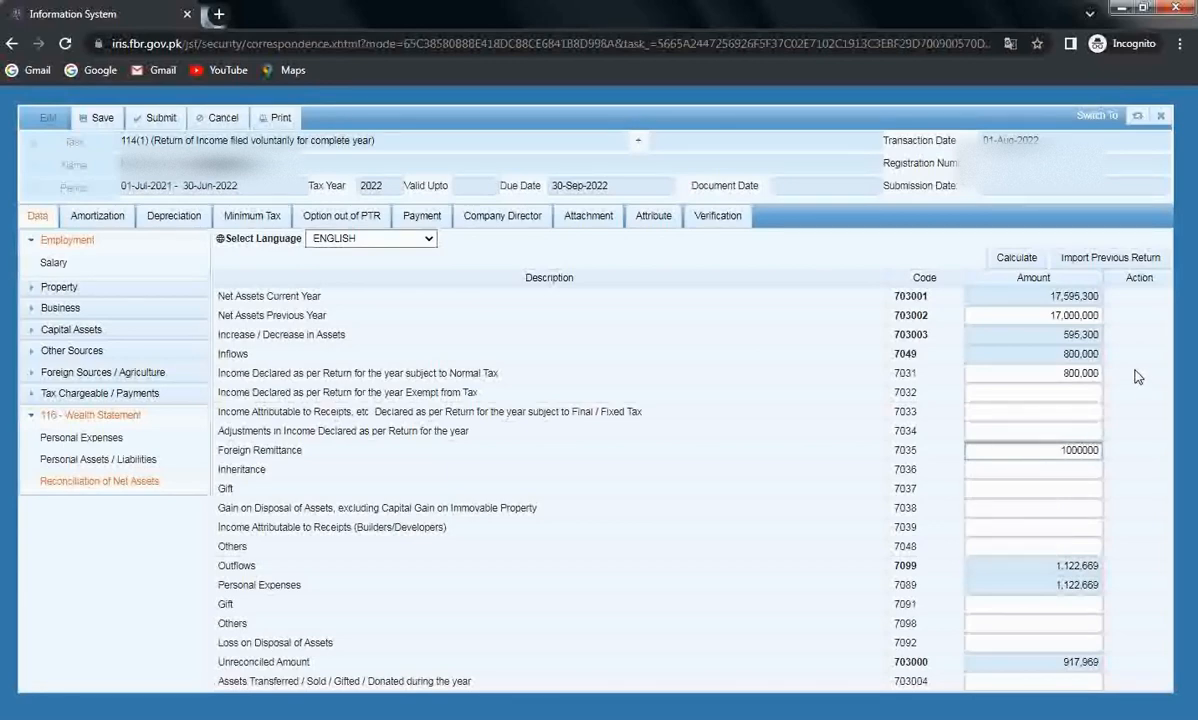
{"action": "left_click", "coordinate": [1145, 390]}
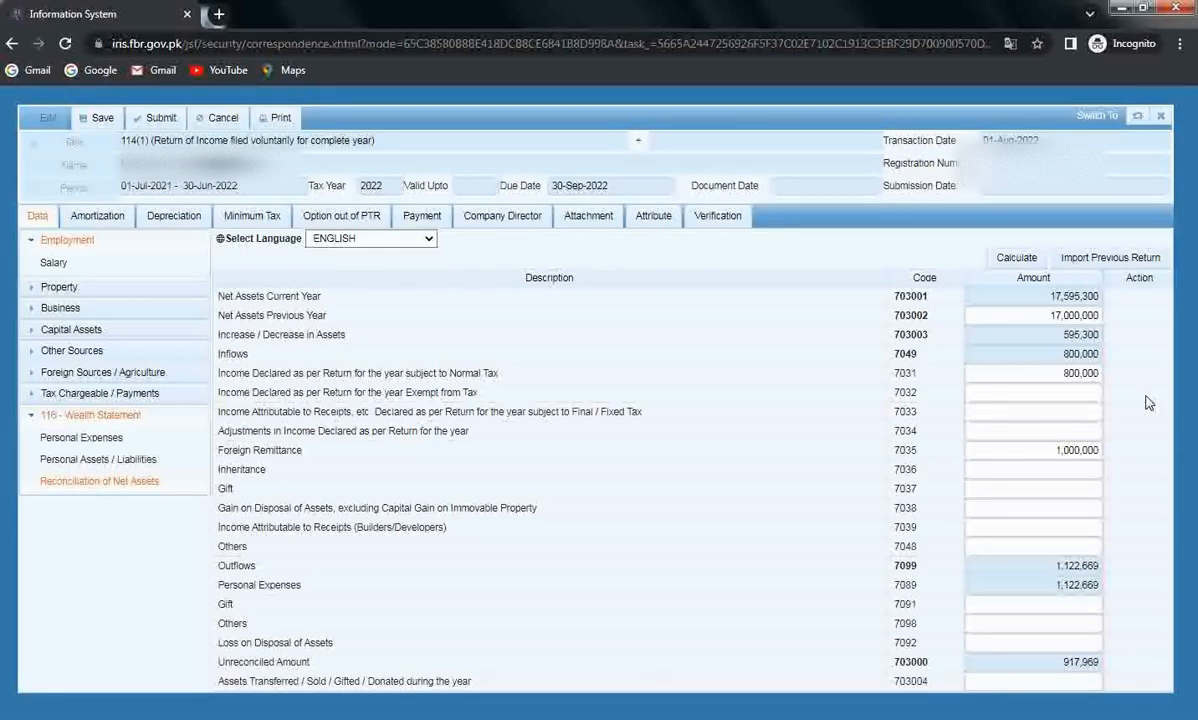
{"action": "left_click", "coordinate": [1018, 258]}
Enter 82,031 as Cash (Non-Business) 7012, recalculate, and return to the reconciliation.
{"action": "left_click", "coordinate": [1078, 660]}
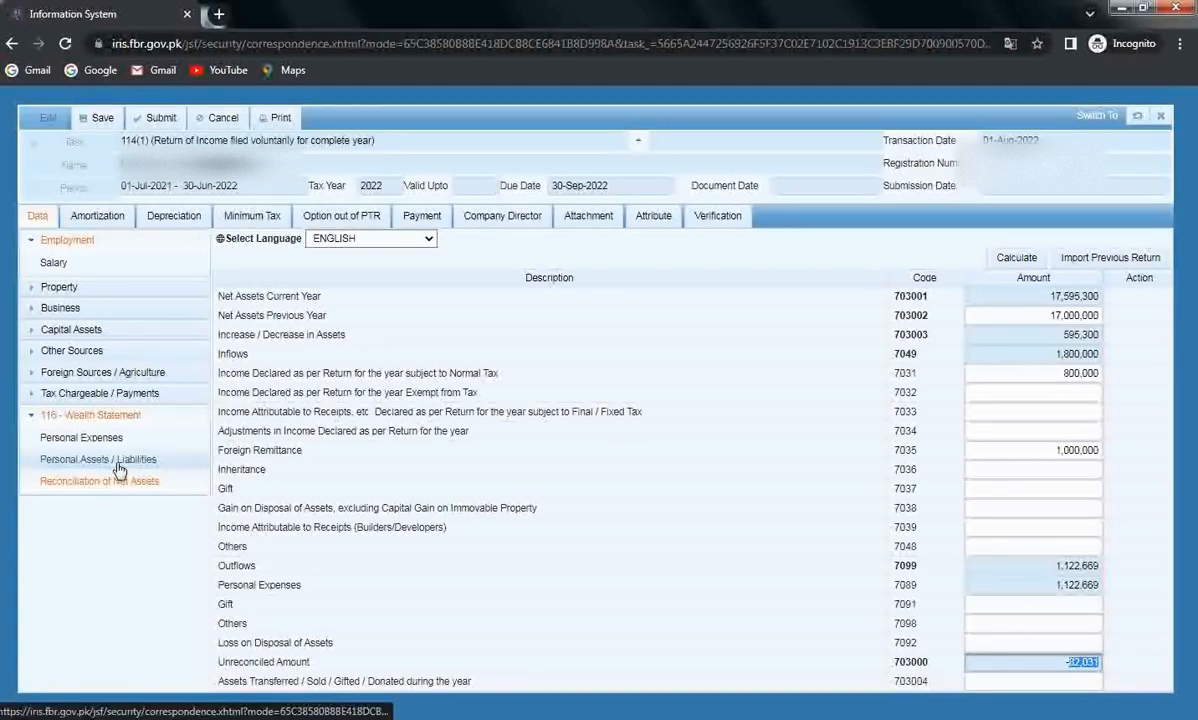
{"action": "left_click", "coordinate": [85, 460]}
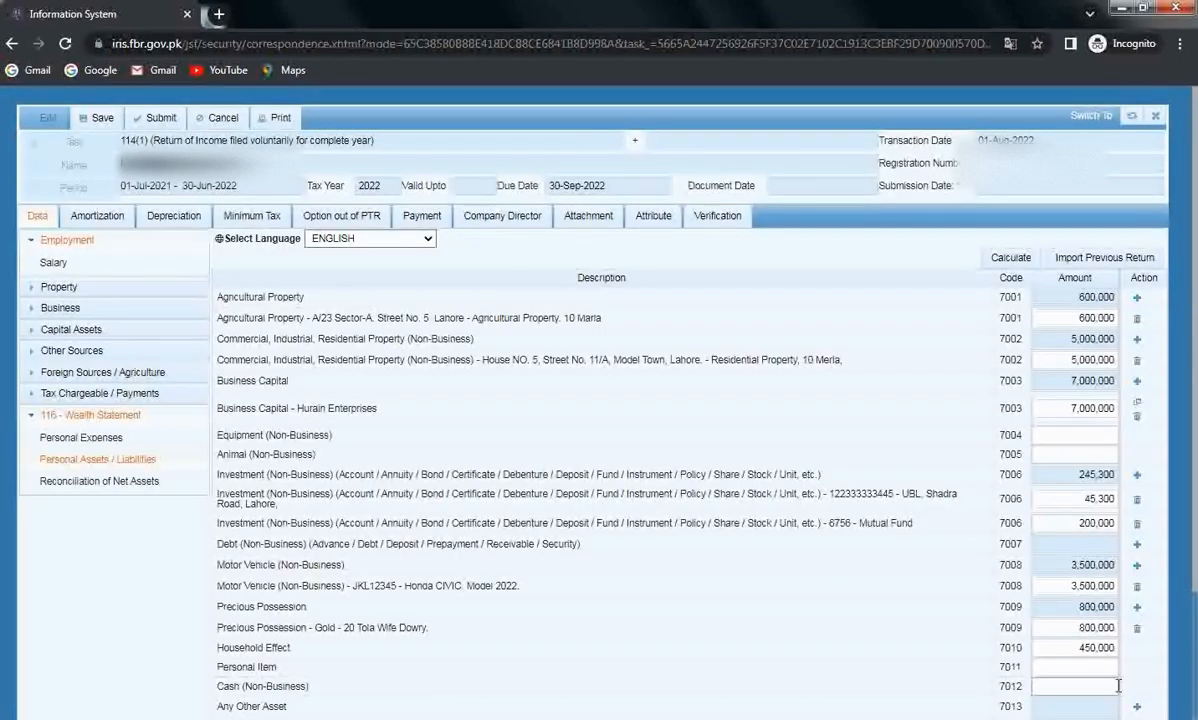
{"action": "scroll", "coordinate": [1118, 686], "scroll_direction": "down", "scroll_amount": 3}
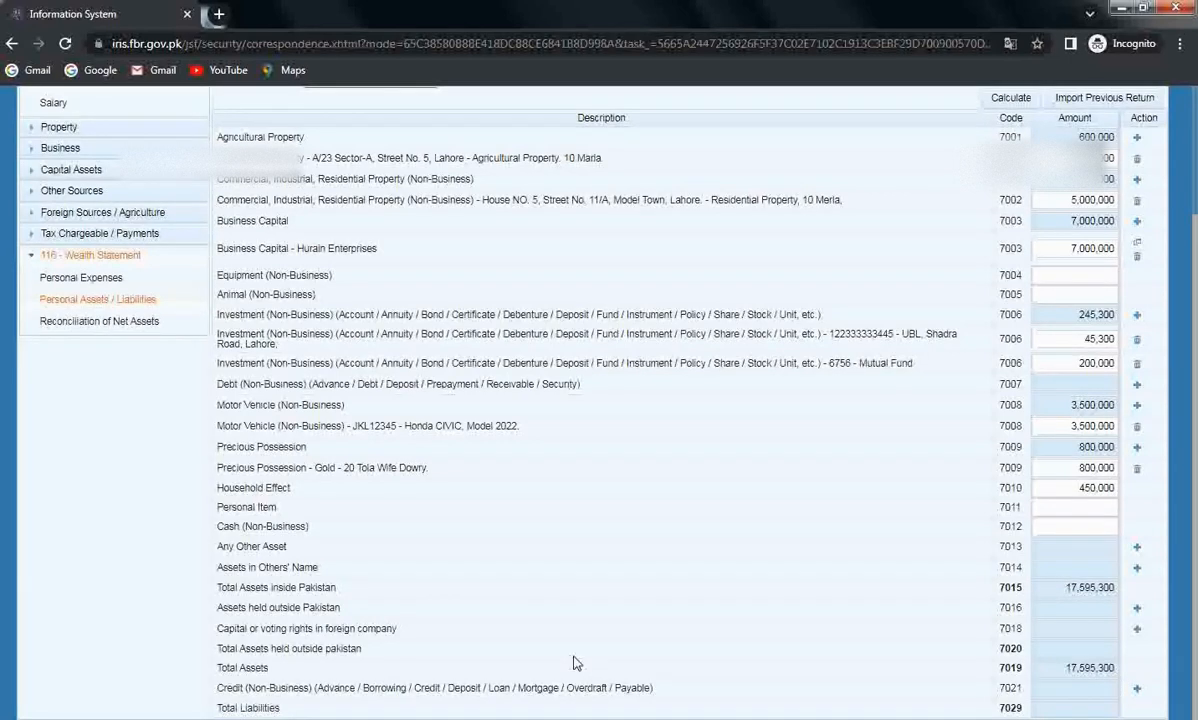
{"action": "left_click", "coordinate": [1070, 526]}
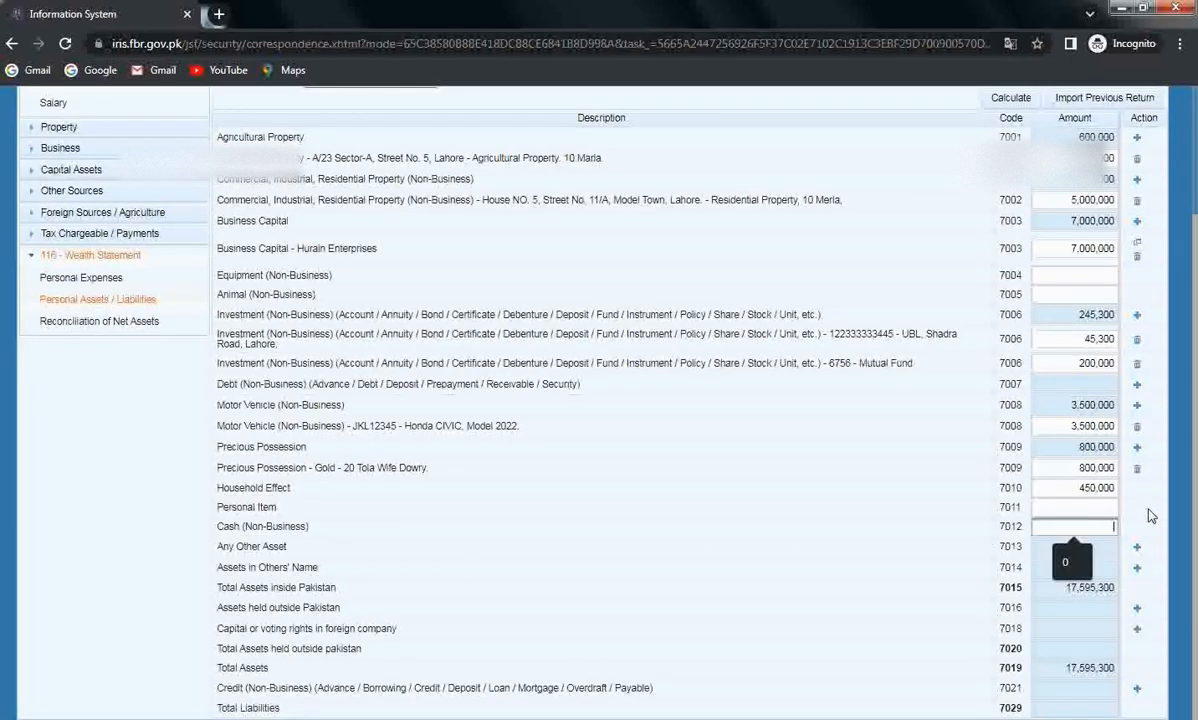
{"action": "type", "text": "82031"}
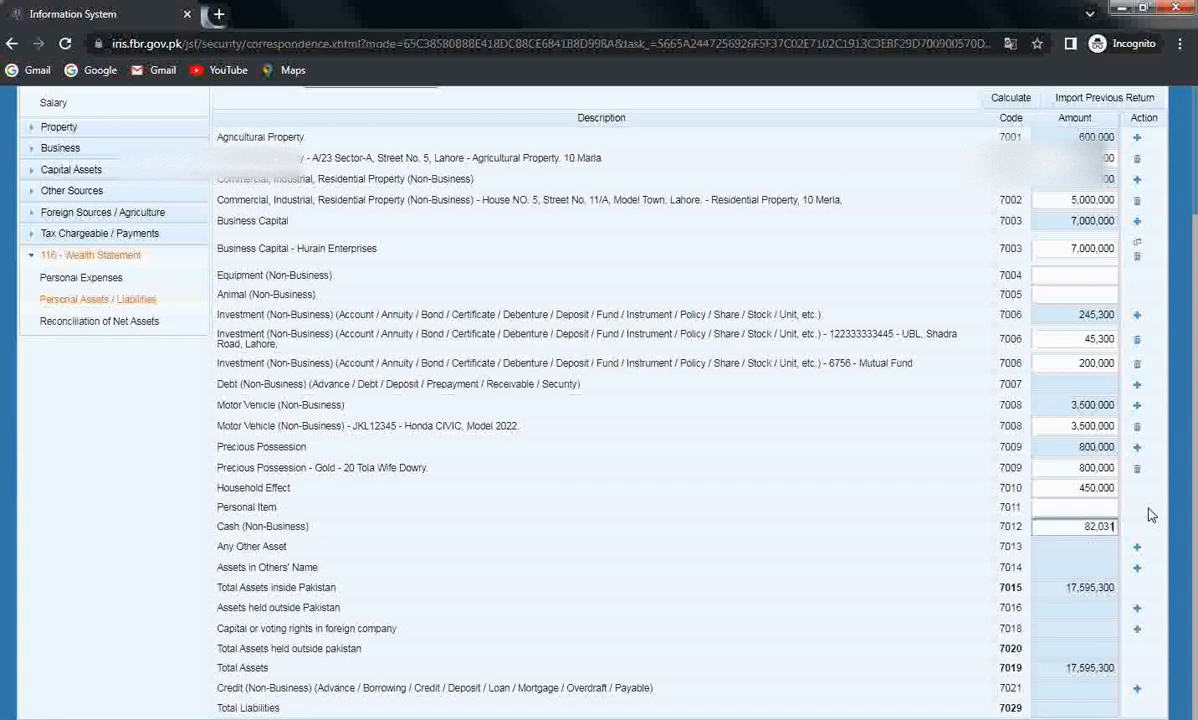
{"action": "scroll", "coordinate": [1149, 514], "scroll_direction": "up", "scroll_amount": 2}
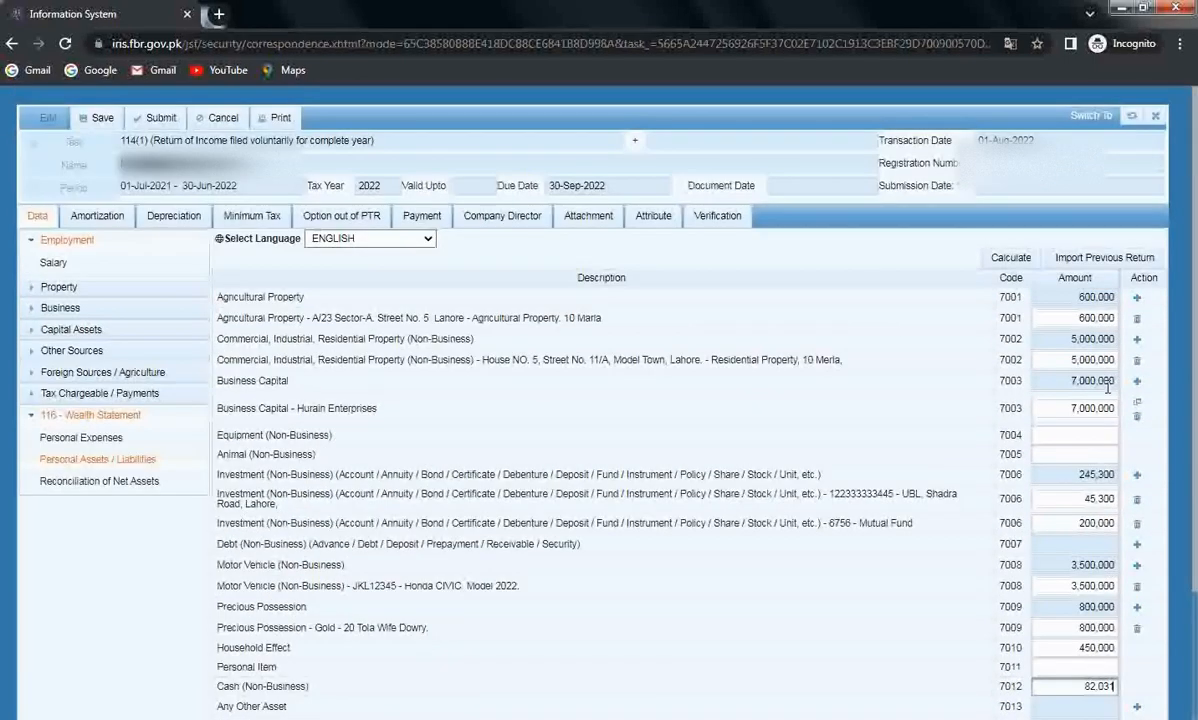
{"action": "left_click", "coordinate": [1010, 257]}
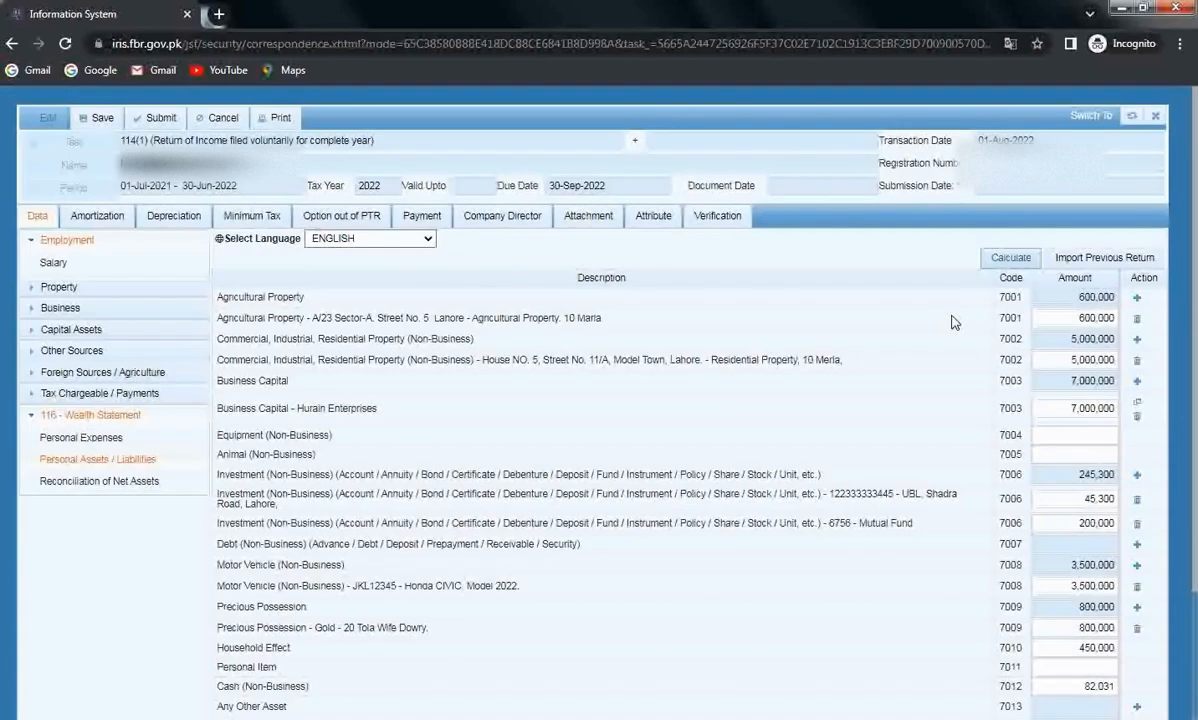
{"action": "scroll", "coordinate": [914, 377], "scroll_direction": "down", "scroll_amount": 2}
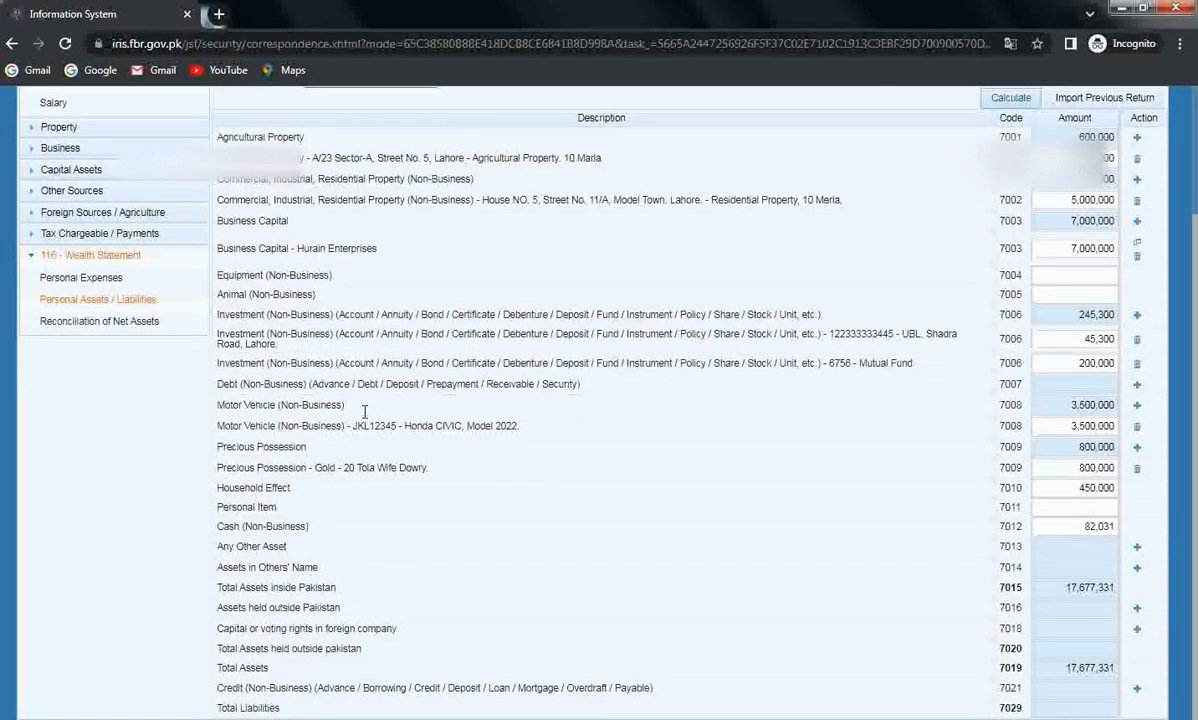
{"action": "left_click", "coordinate": [110, 321]}
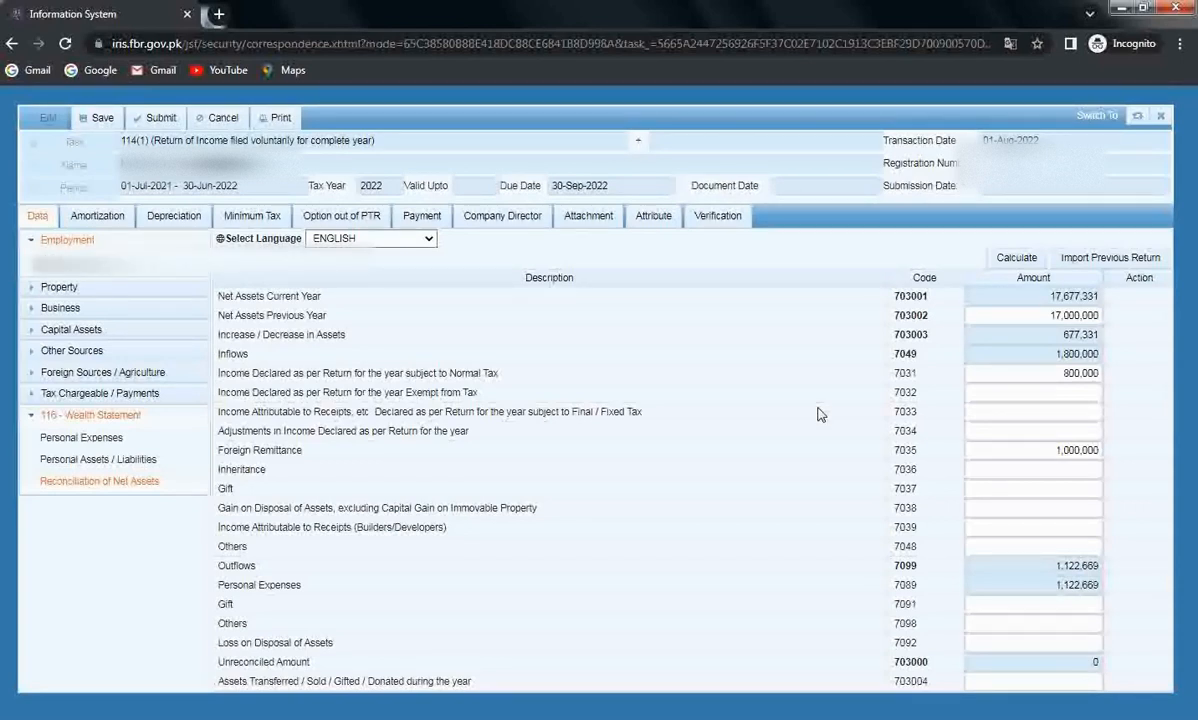
{"action": "left_click", "coordinate": [731, 221]}
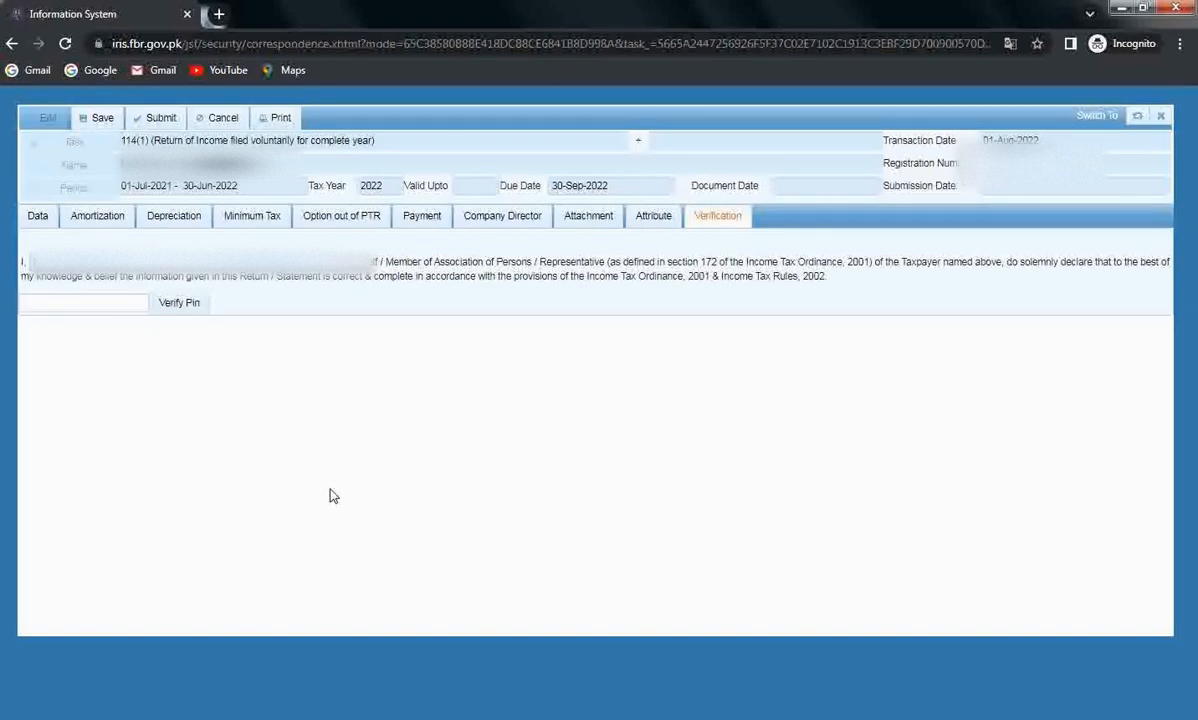
{"action": "left_click", "coordinate": [37, 216]}
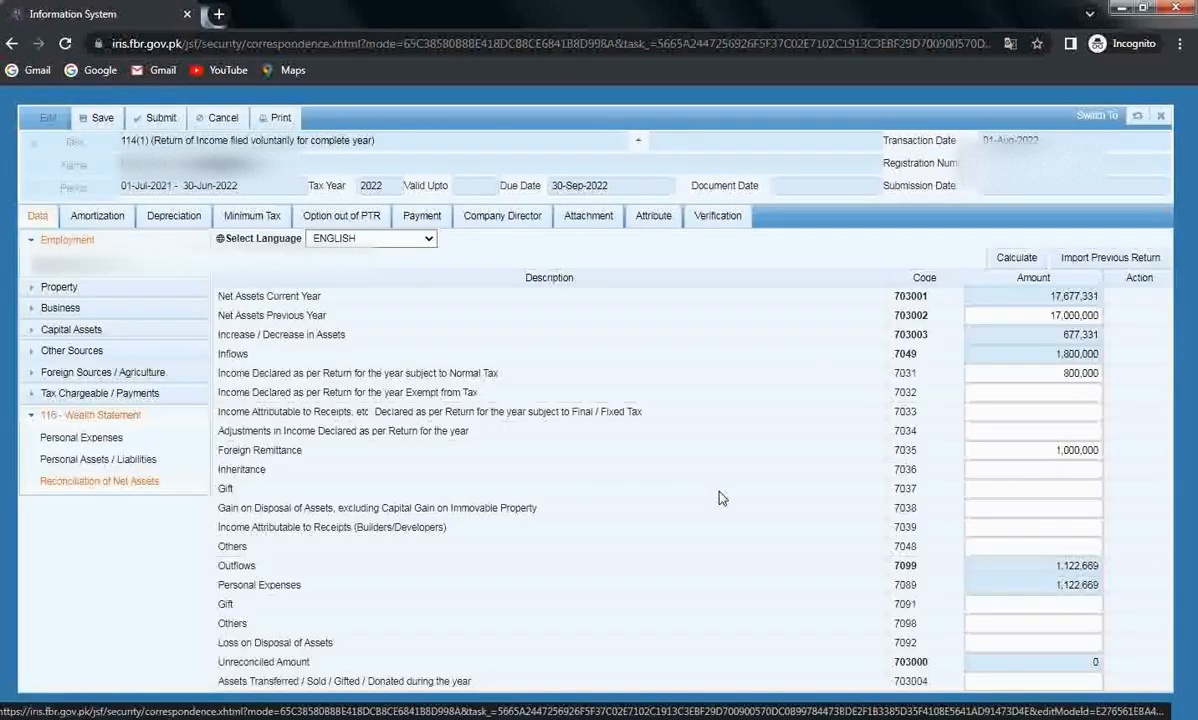